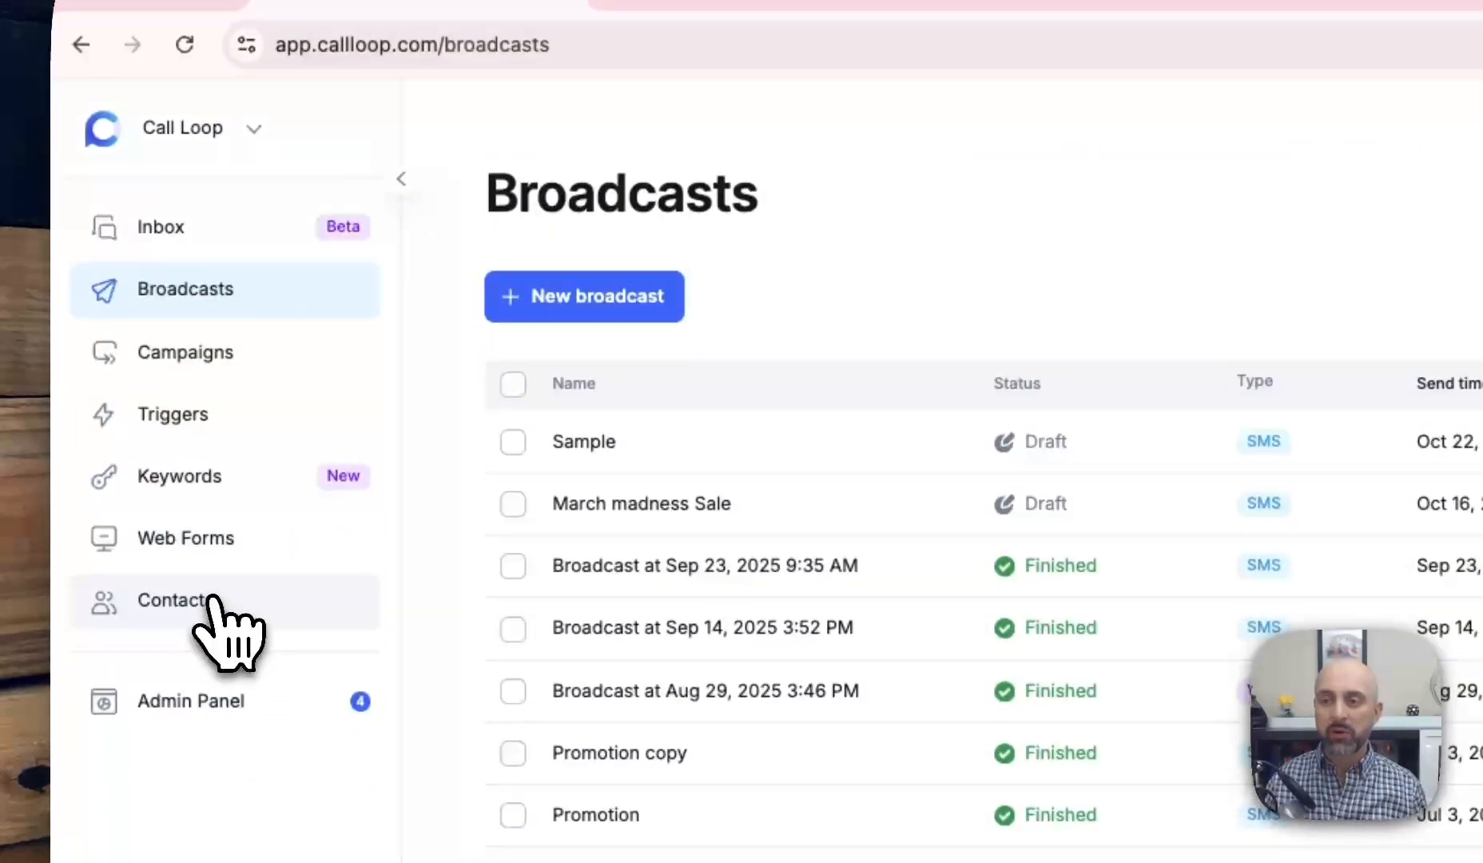
# Step: Create a new contact list named "Past Customers"
pyautogui.click(209, 697)
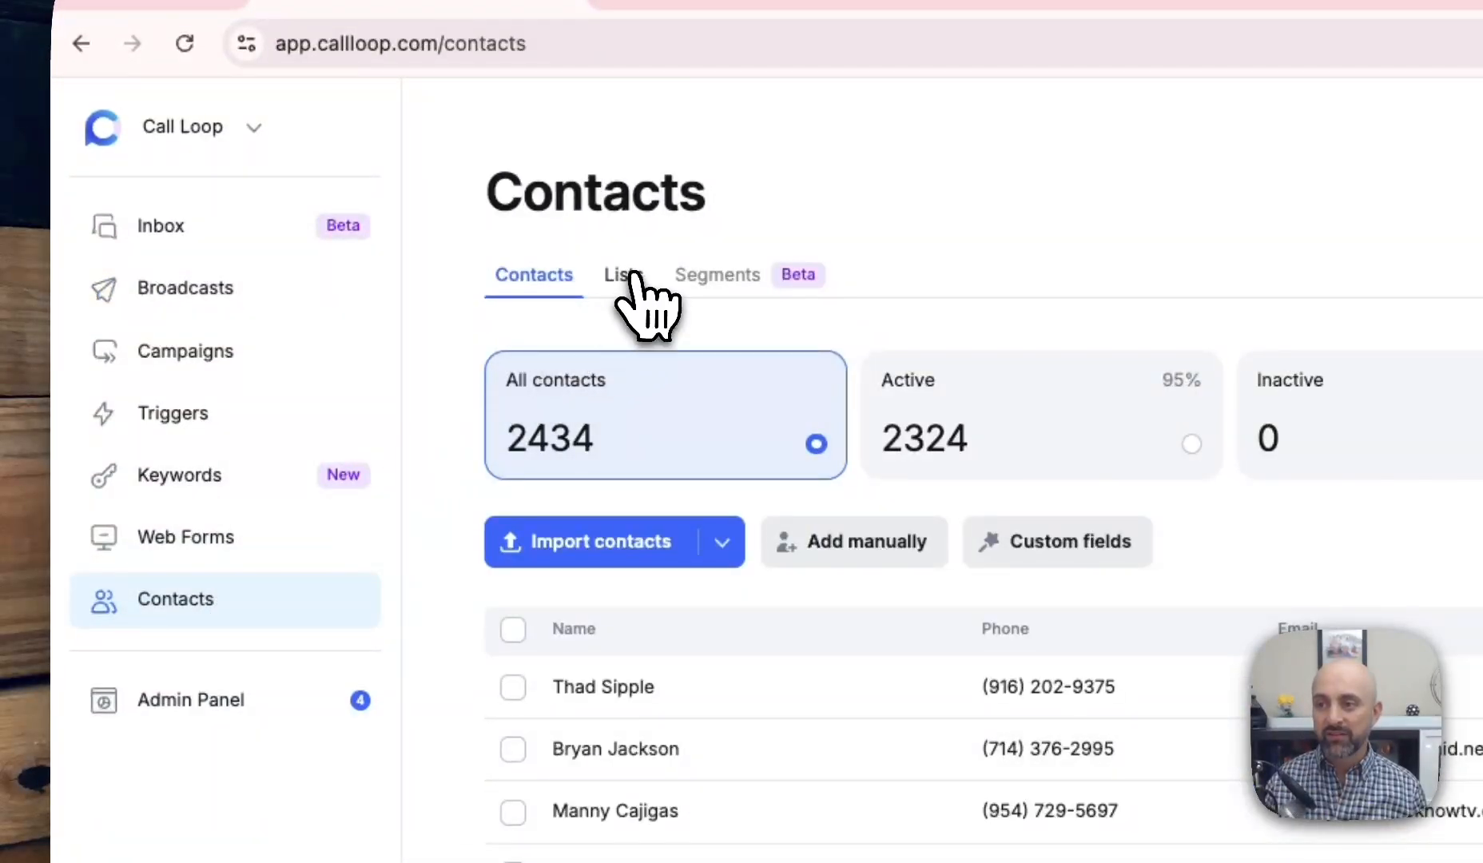
pyautogui.click(630, 276)
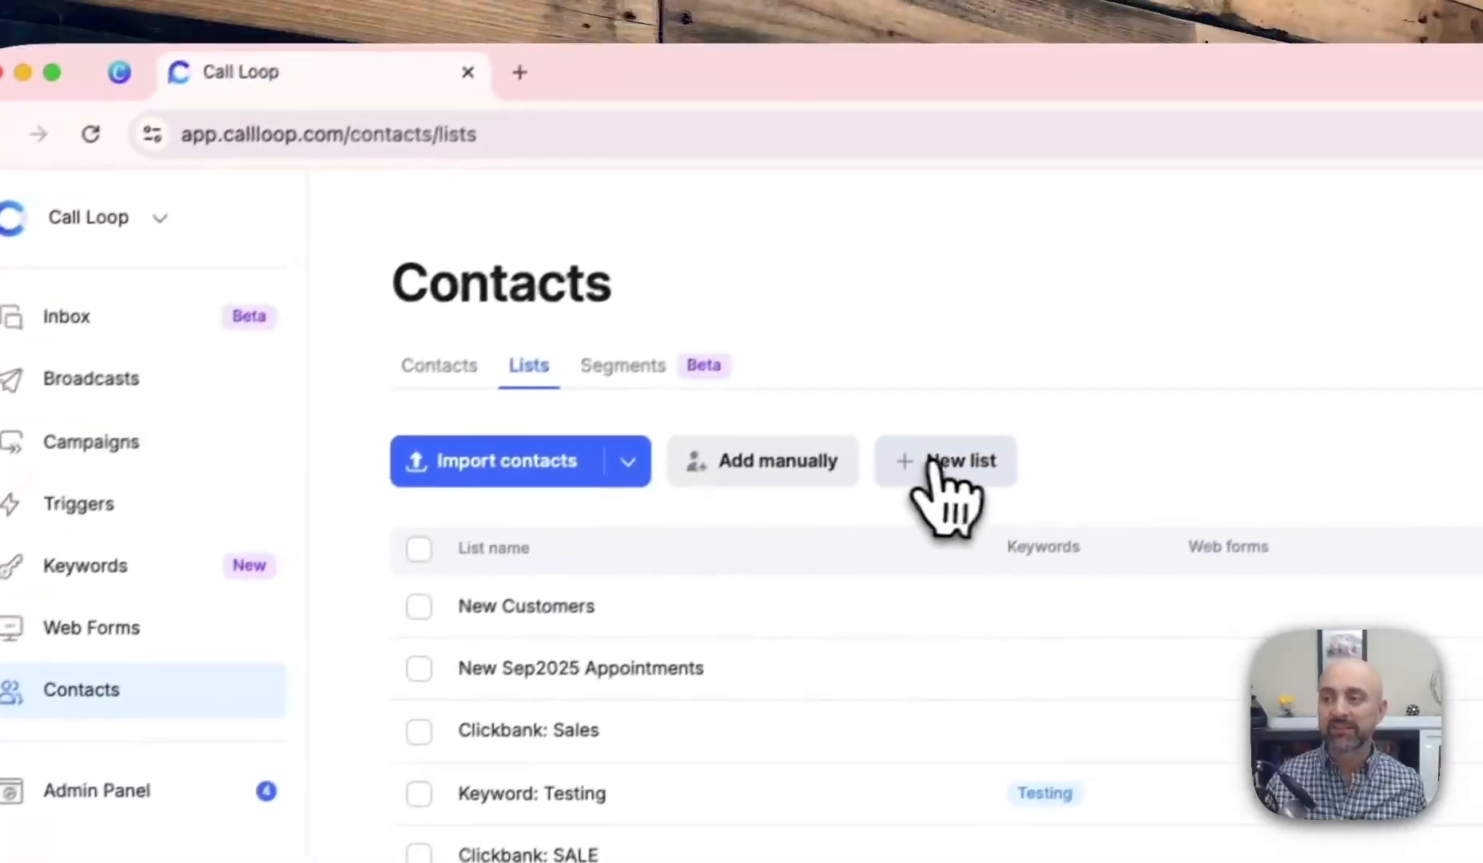
pyautogui.click(937, 466)
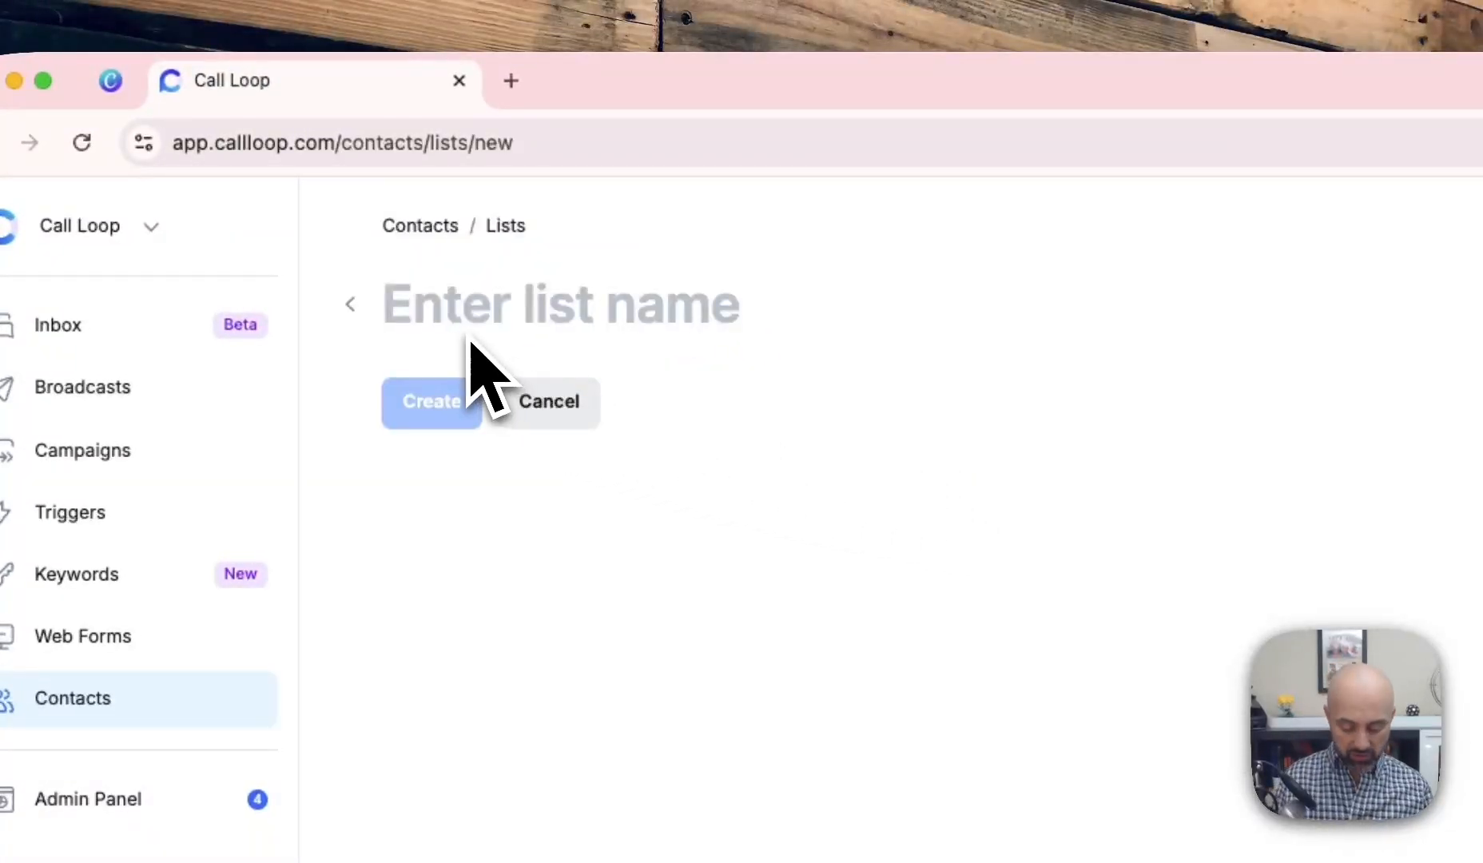
pyautogui.write('Past Customers')
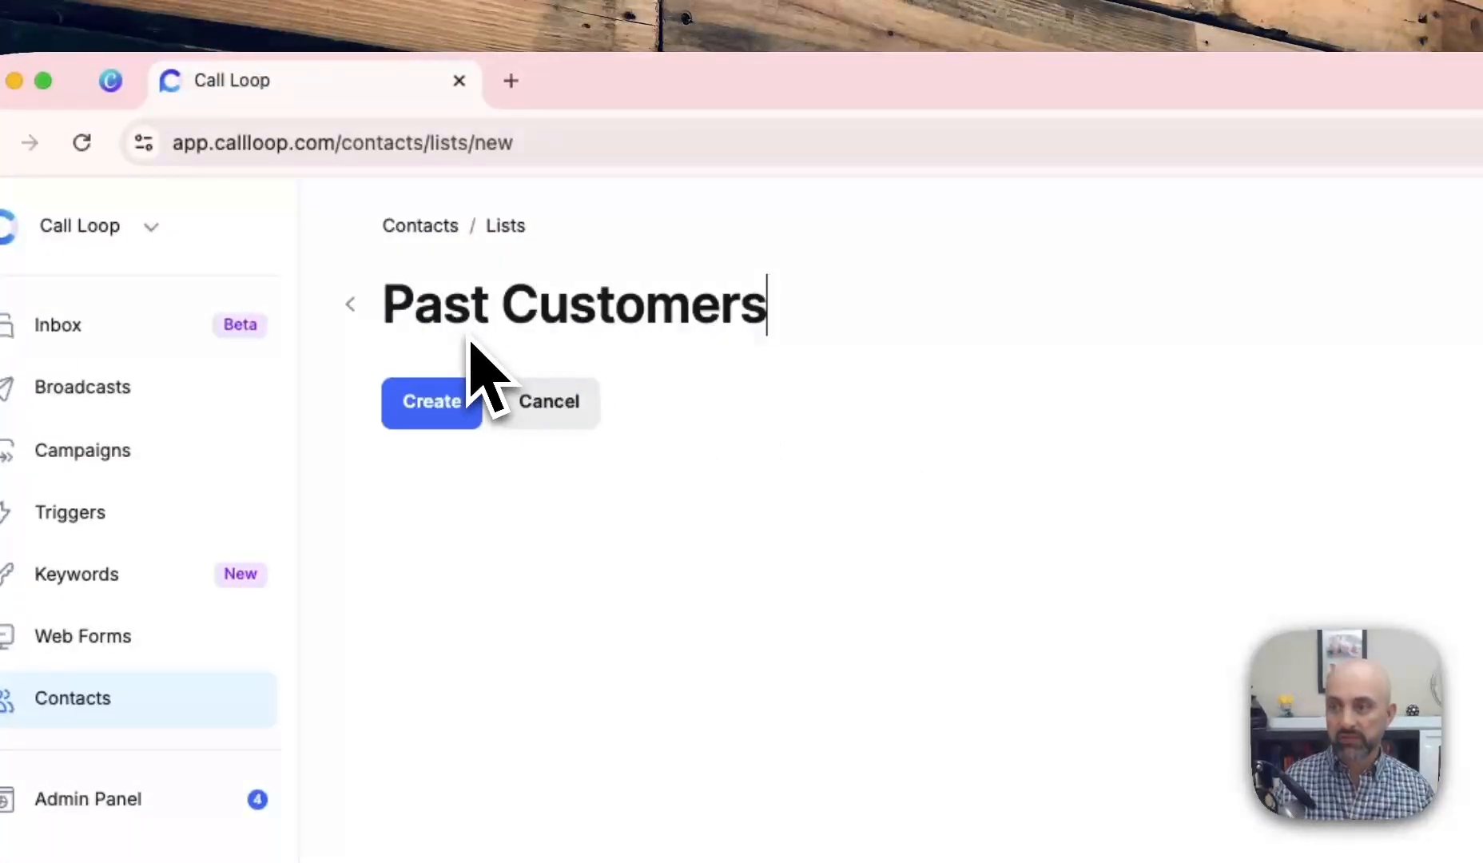
pyautogui.click(423, 404)
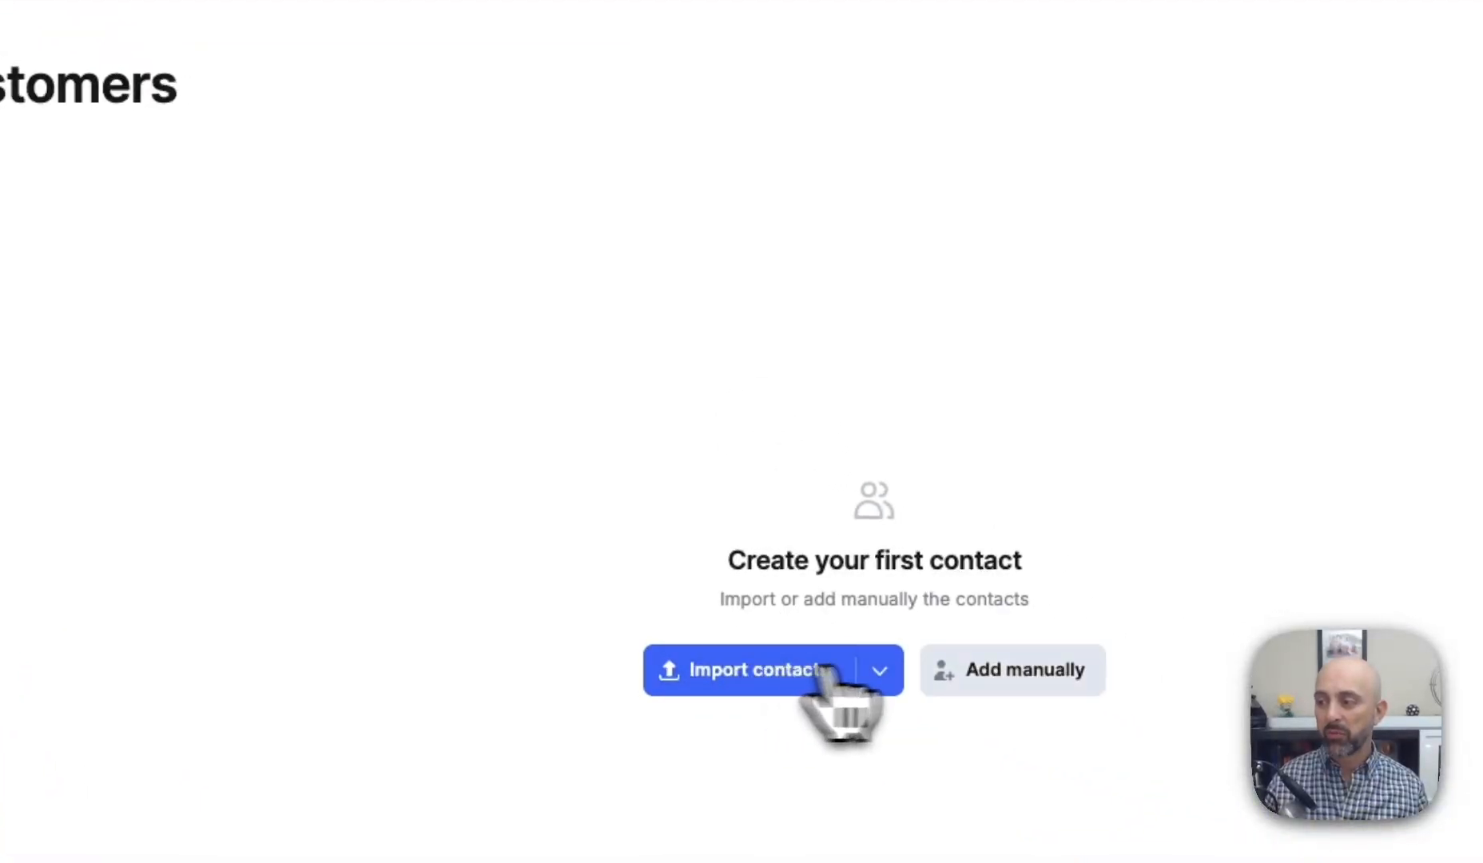
# Step: Examine the standard and custom fields available for manually adding a contact to the Past Customers list, without saving one
pyautogui.click(1005, 670)
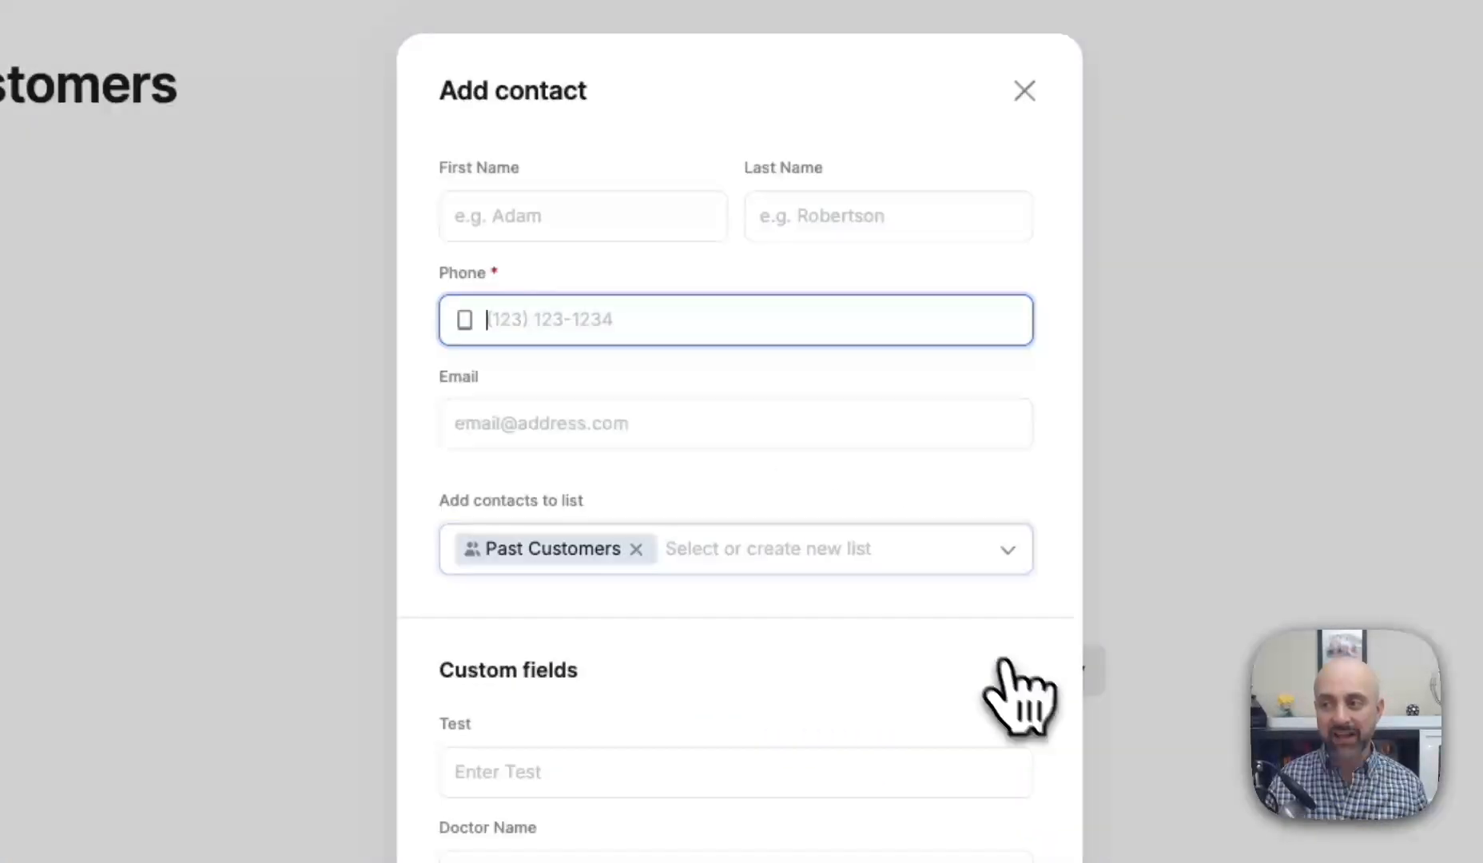
pyautogui.click(521, 217)
pyautogui.click(769, 227)
pyautogui.click(526, 318)
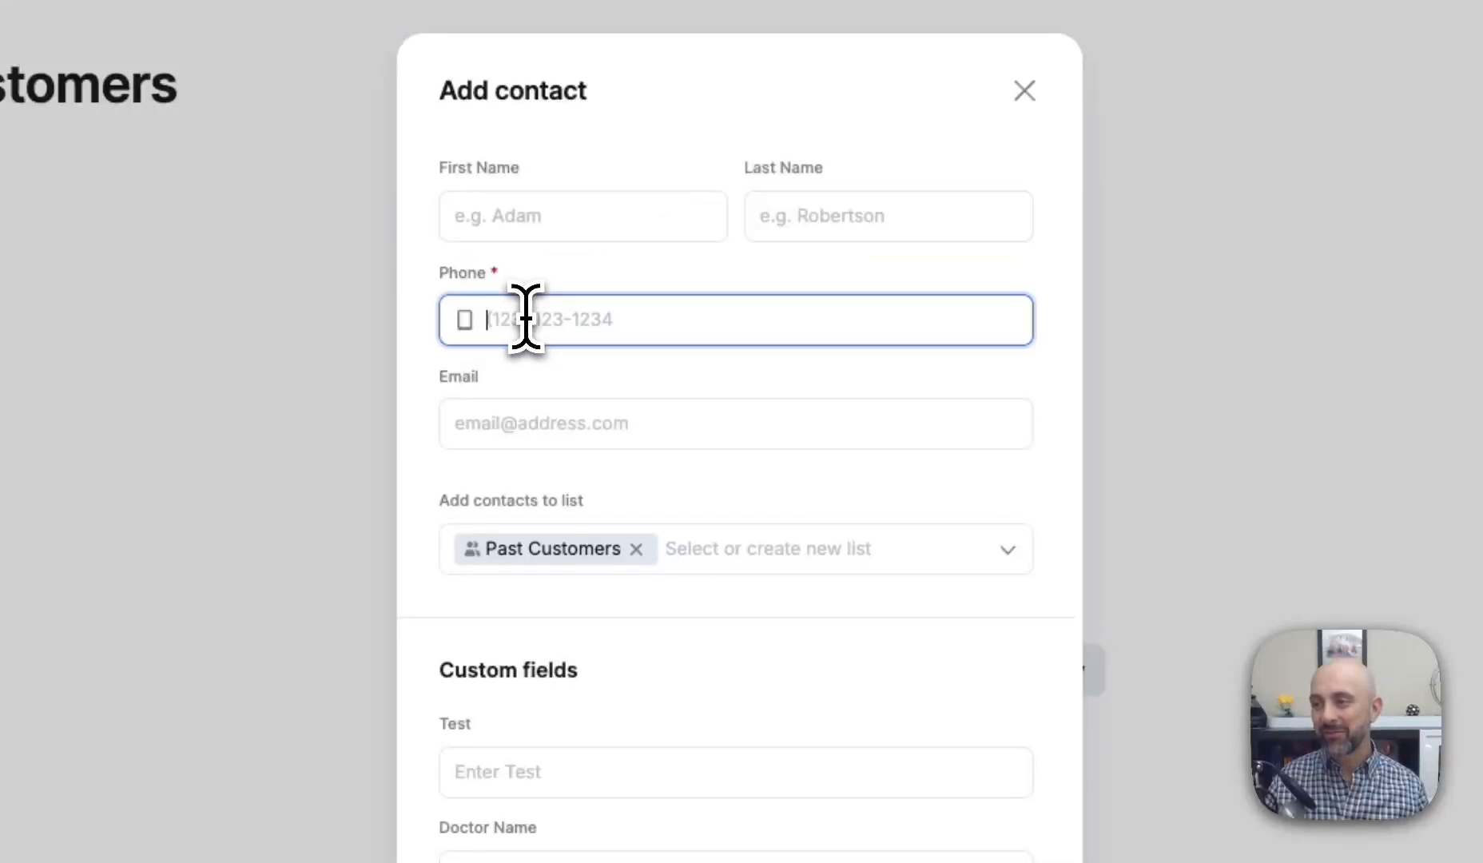
pyautogui.click(534, 435)
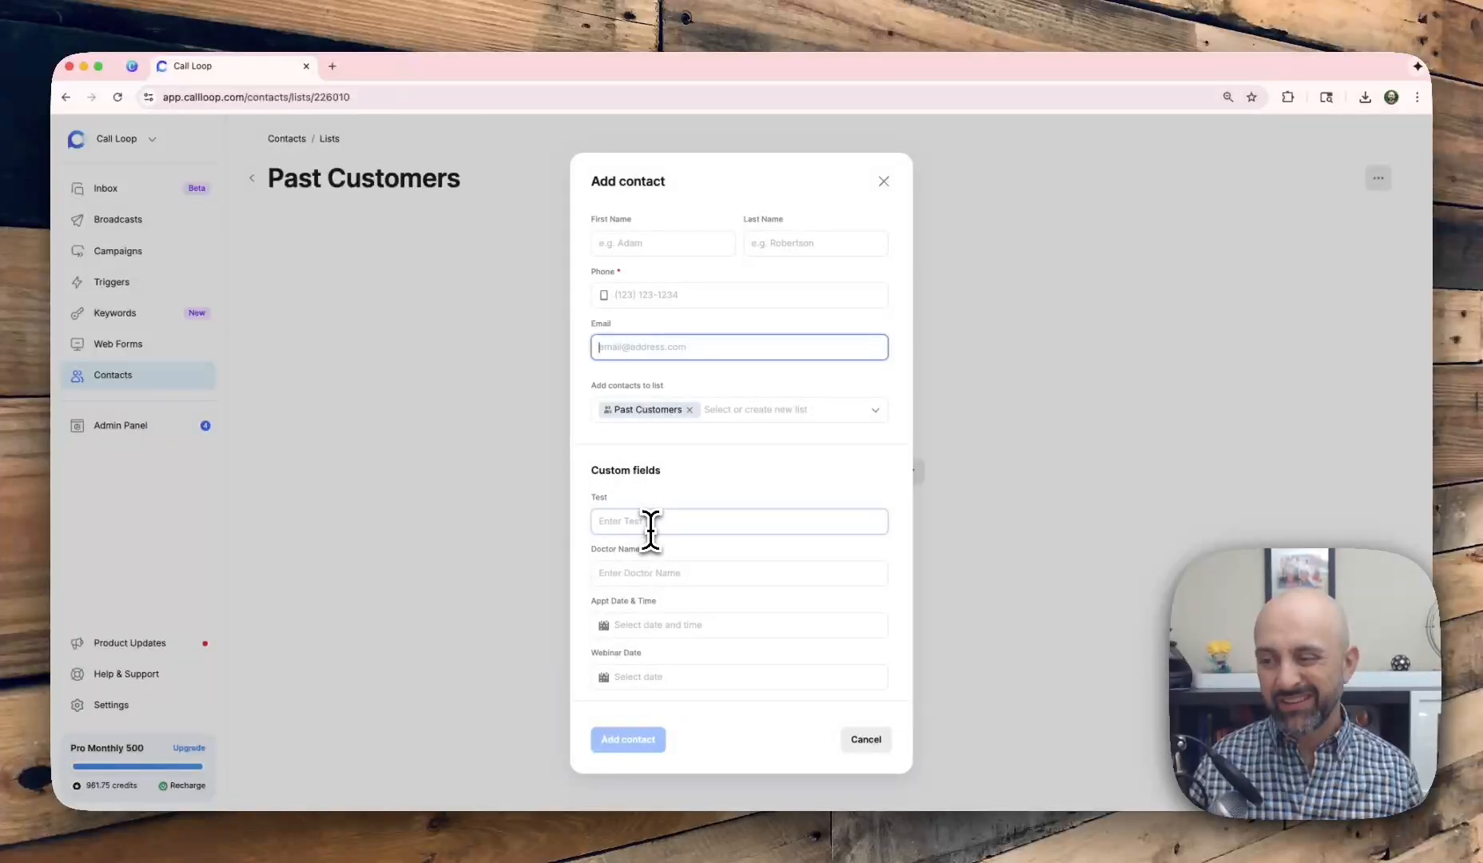
pyautogui.scroll(-2, 652, 523)
pyautogui.scroll(3, 658, 527)
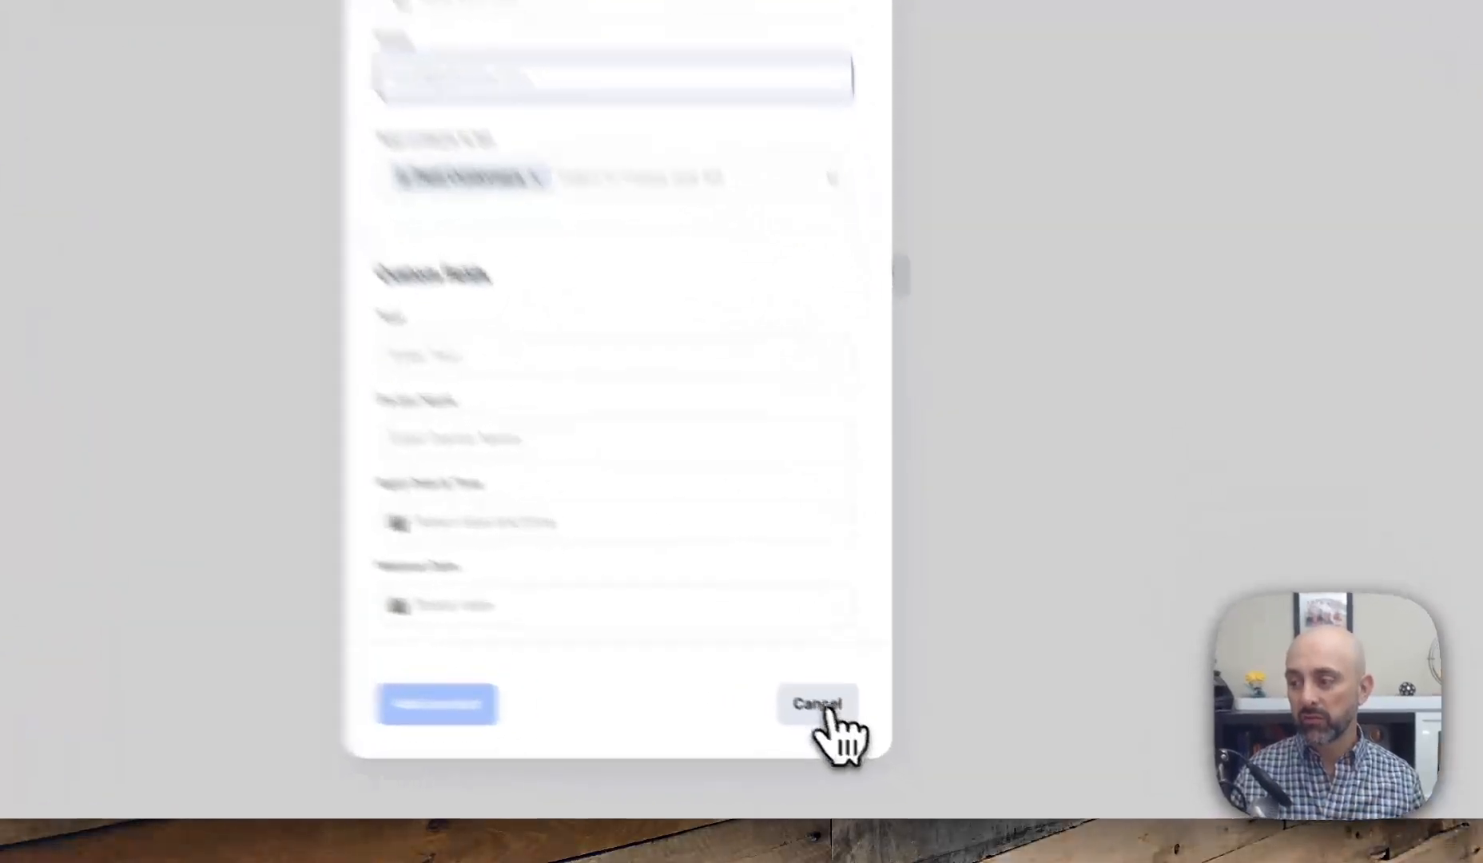
pyautogui.click(866, 739)
# Step: Upload "Sample CSV - Sheet1 (2).csv" from Downloads as the contact import file for the Past Customers list
pyautogui.click(689, 576)
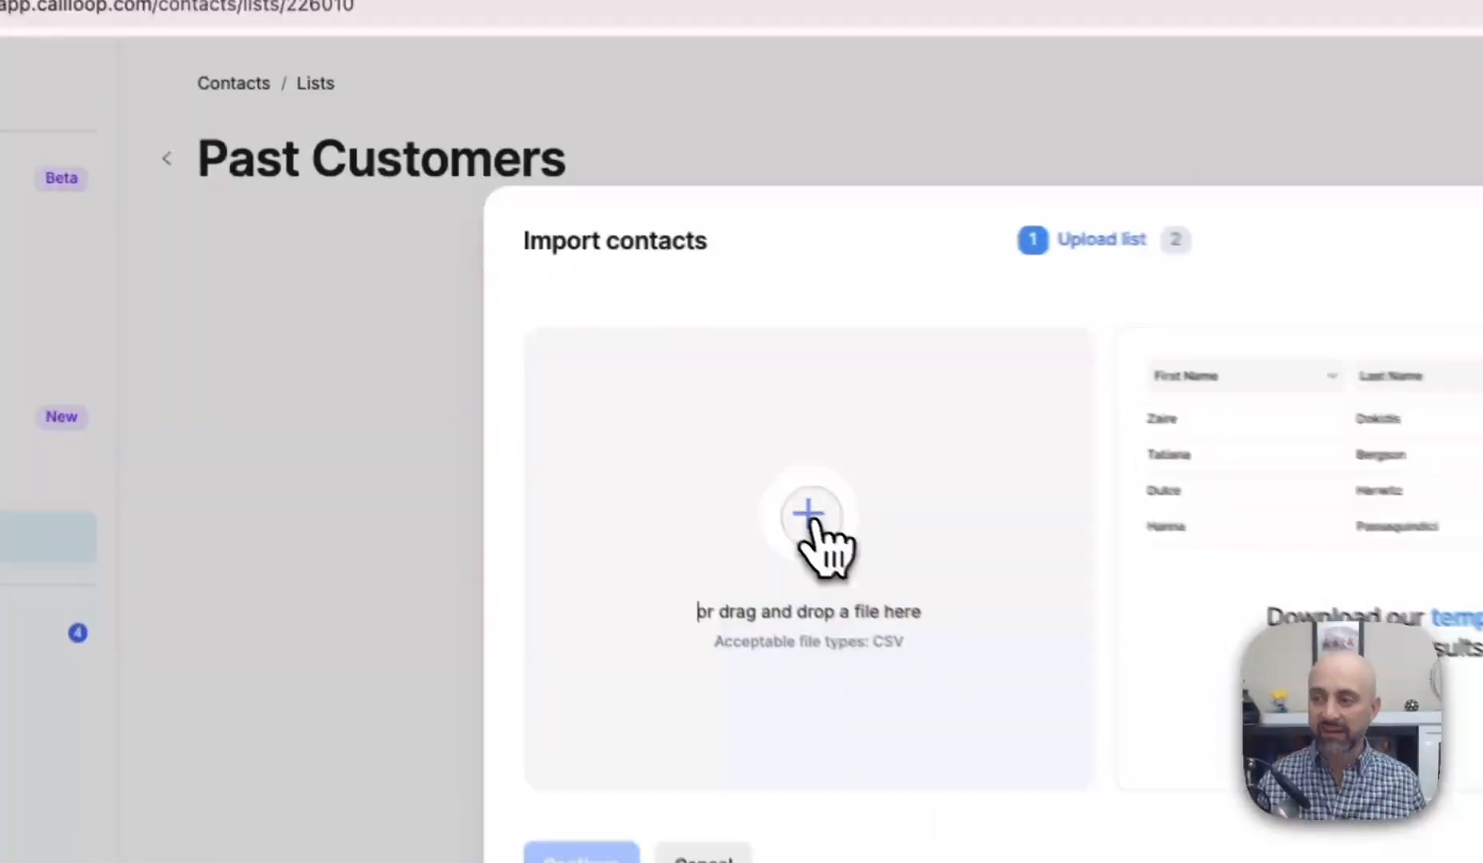
pyautogui.click(588, 365)
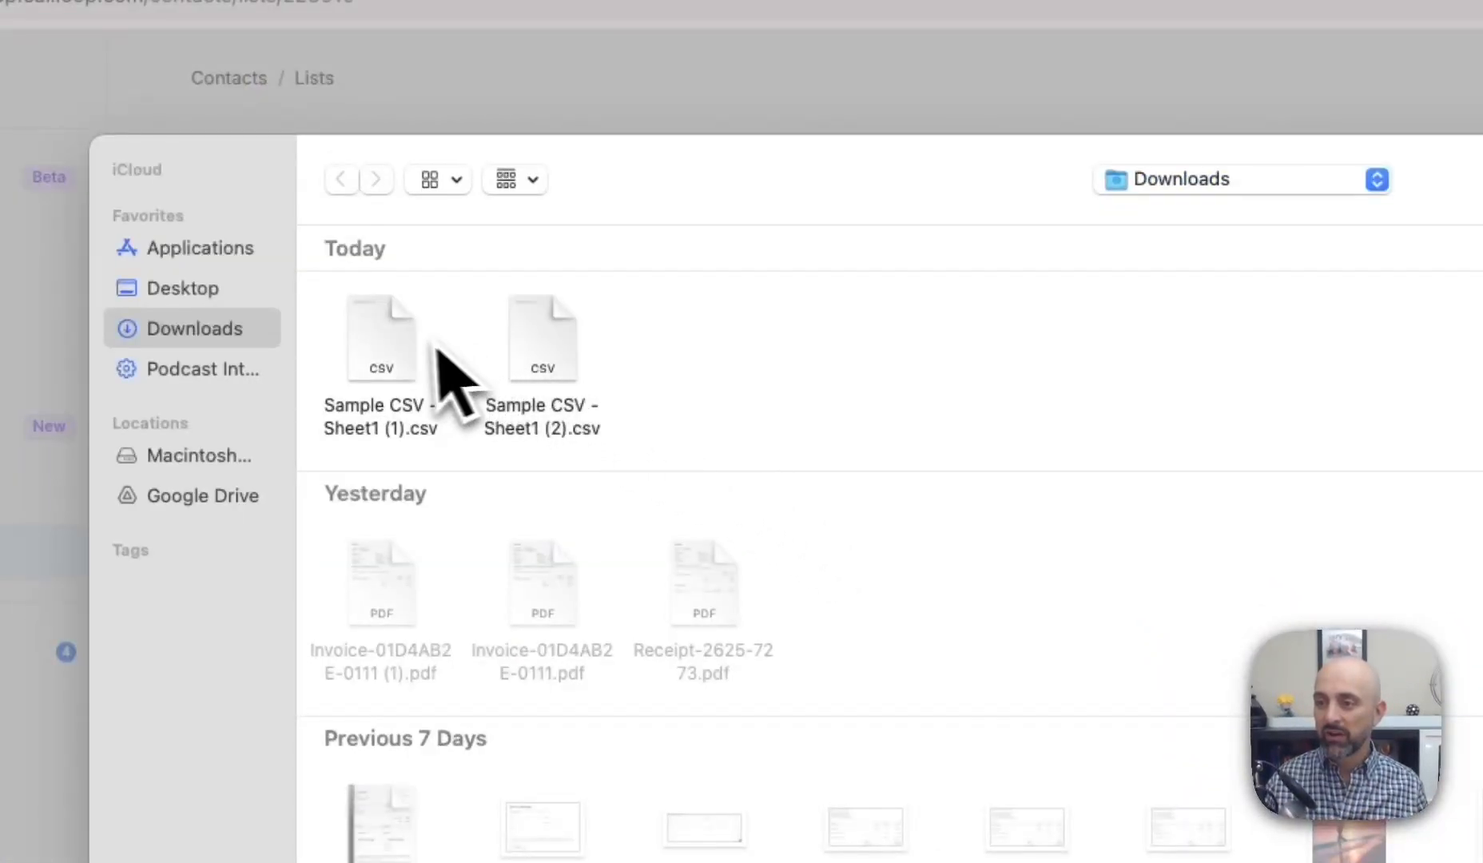
pyautogui.doubleClick(542, 343)
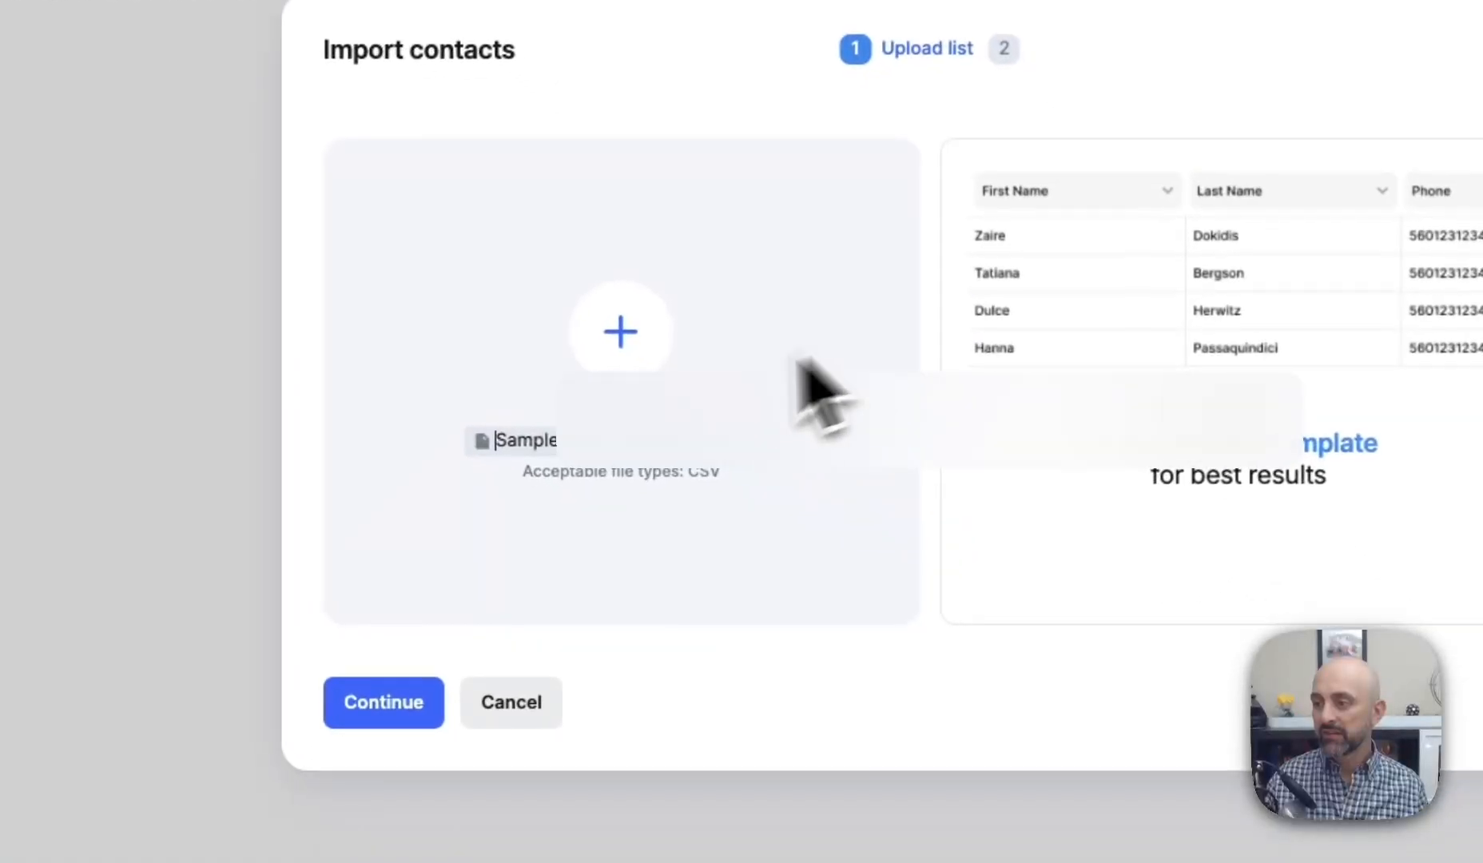
pyautogui.click(423, 699)
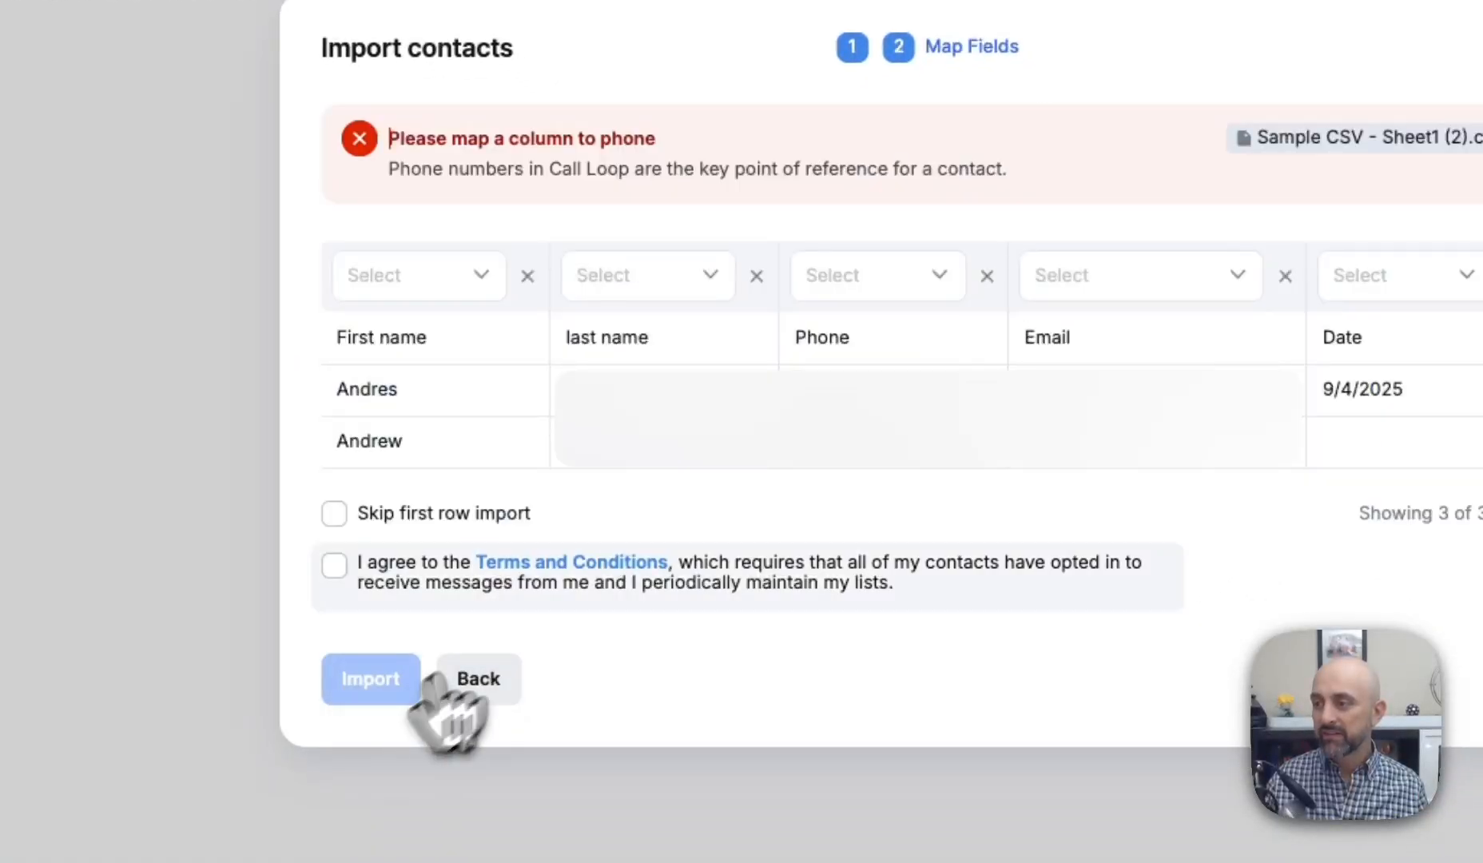
# Step: Map the five CSV columns to First Name, Last Name, Phone, Email and the custom field Webinar Date
pyautogui.click(490, 293)
pyautogui.click(487, 352)
pyautogui.click(702, 282)
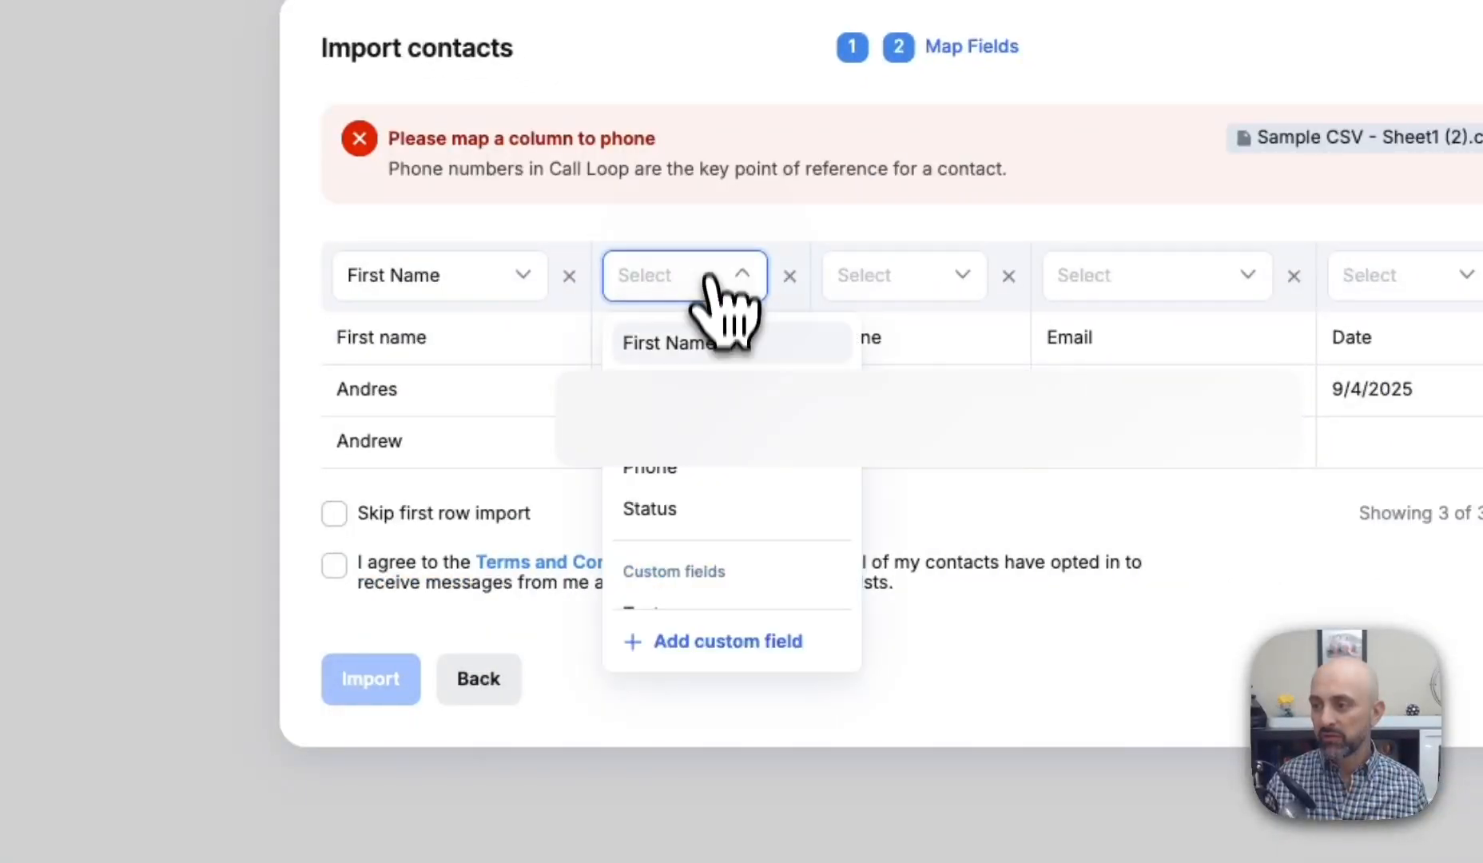
pyautogui.click(702, 382)
pyautogui.click(946, 288)
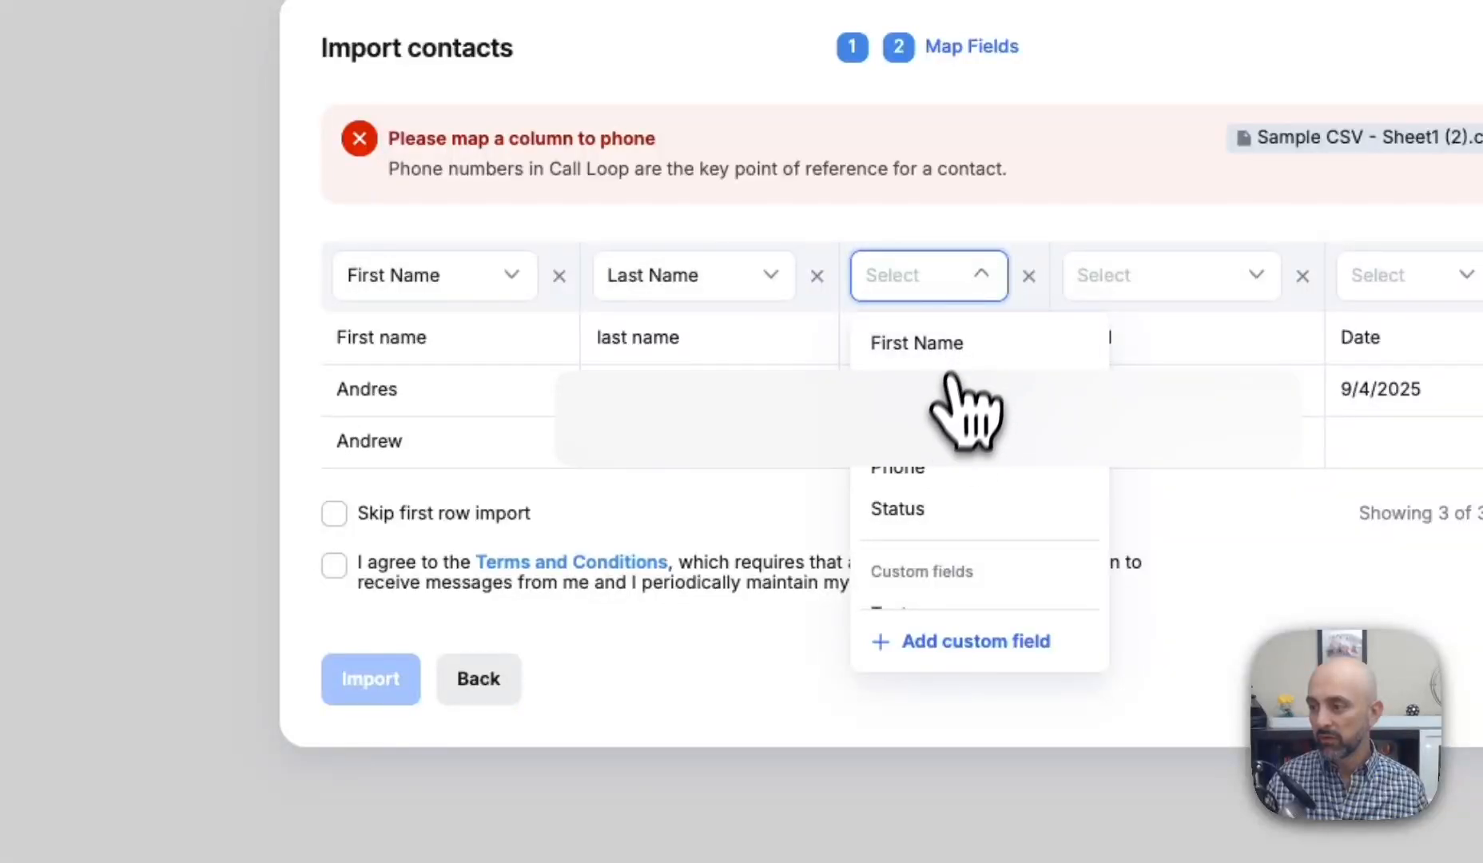
pyautogui.click(947, 467)
pyautogui.click(1215, 275)
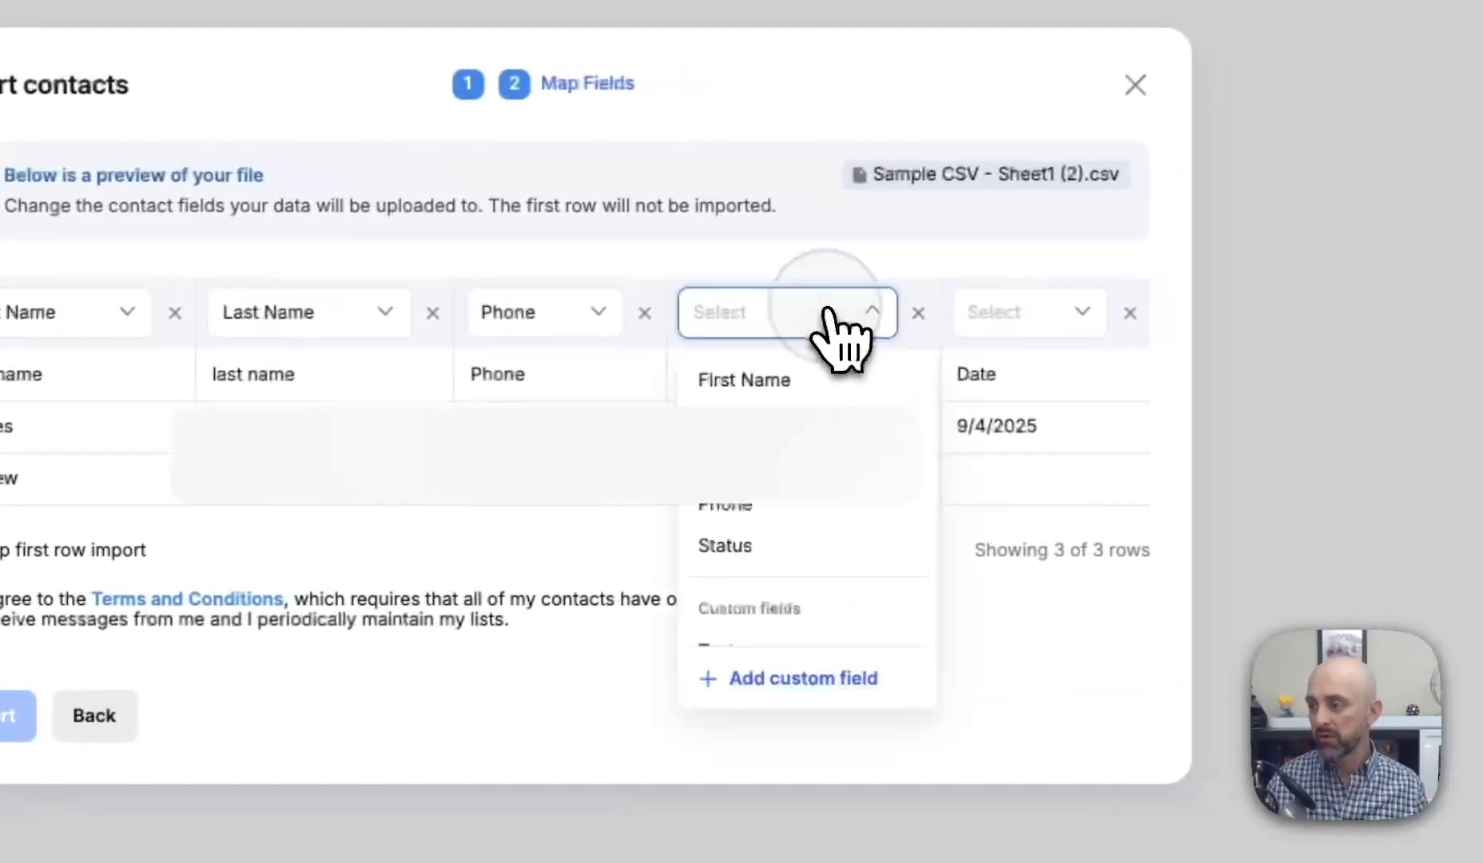
pyautogui.click(1162, 420)
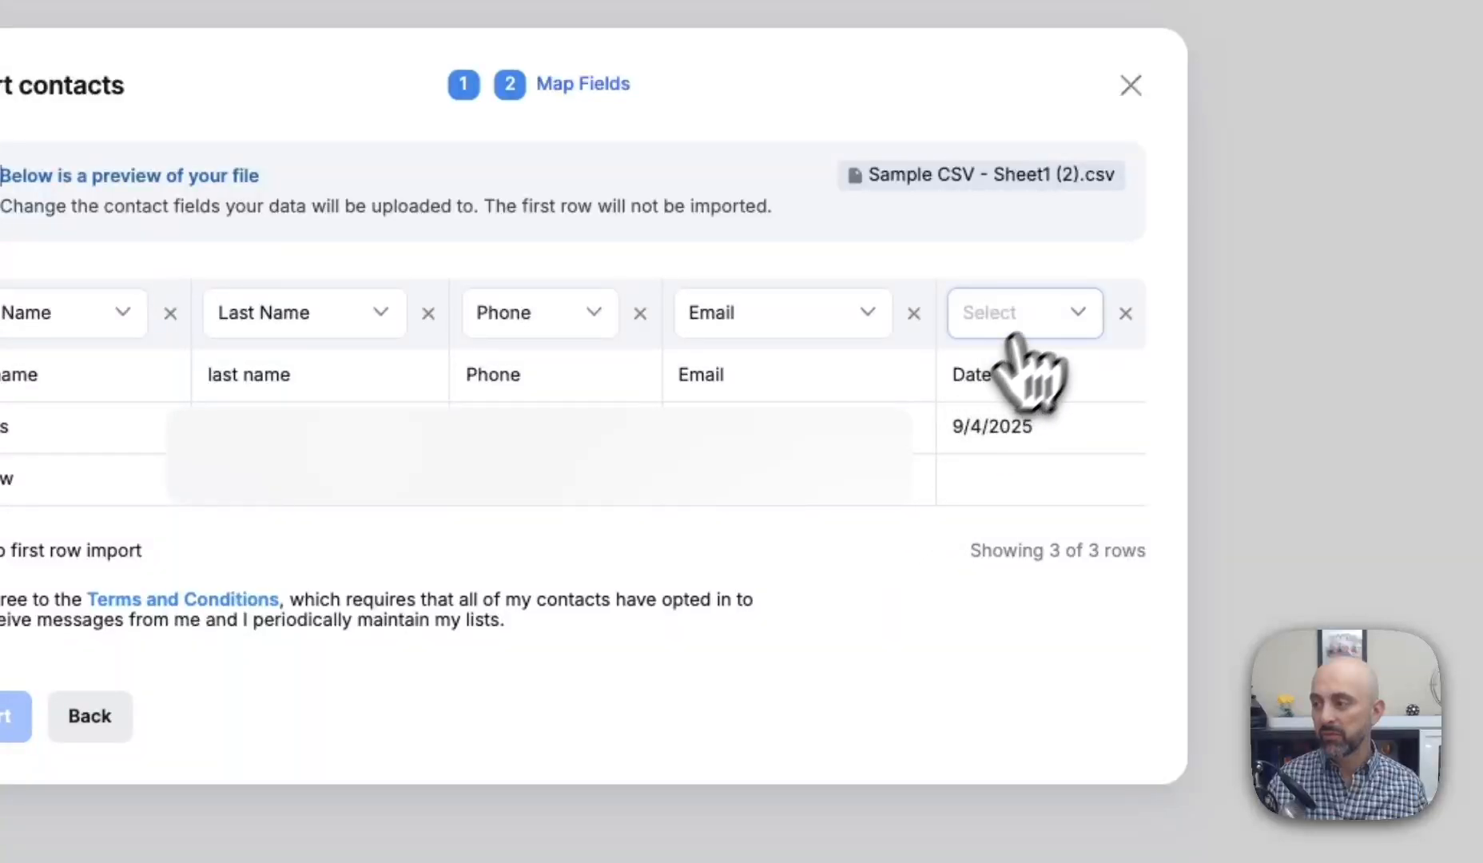
pyautogui.click(1088, 311)
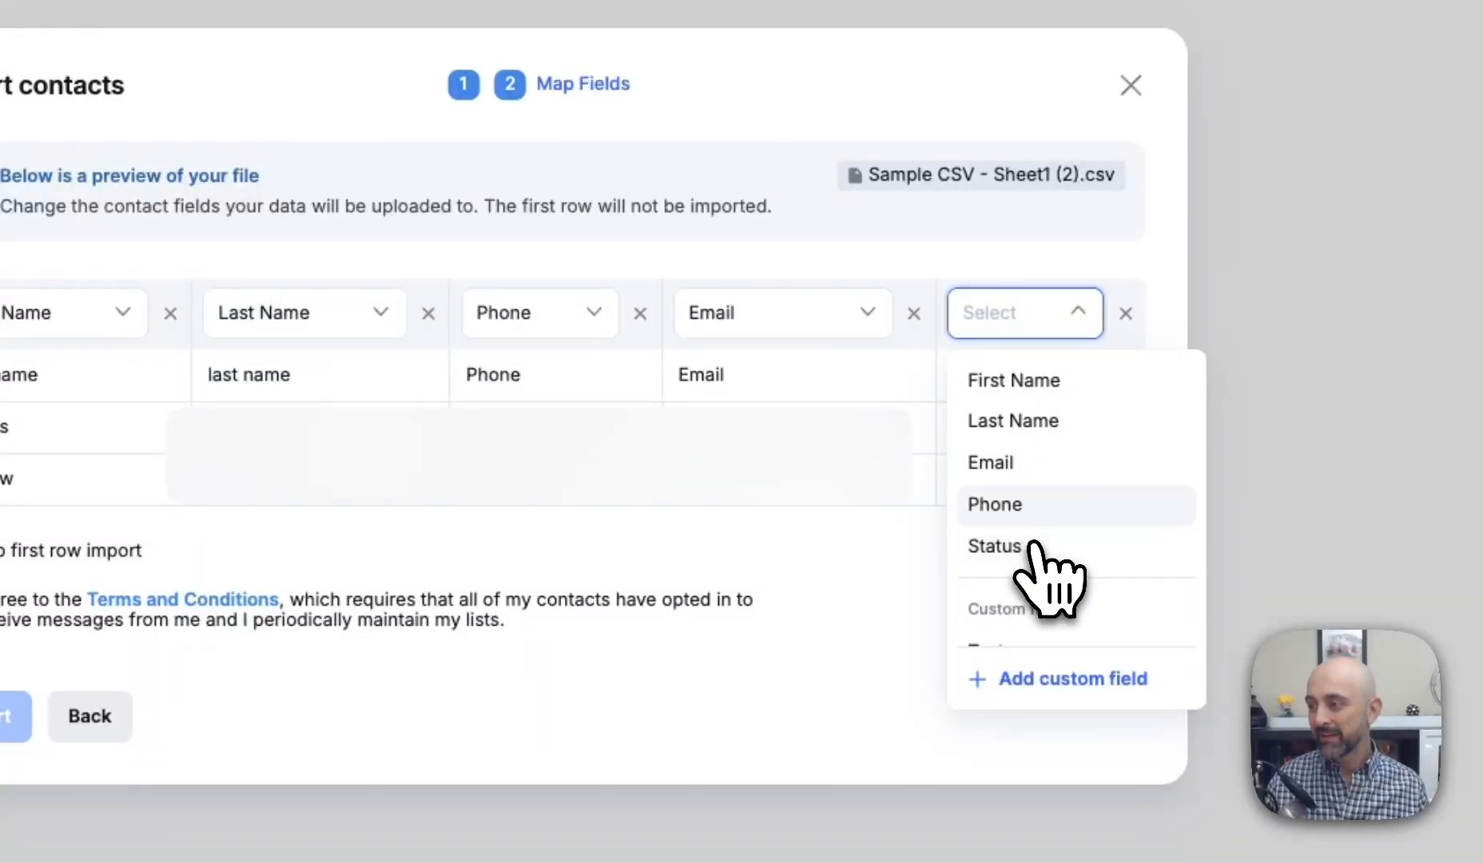
pyautogui.scroll(-3, 1039, 527)
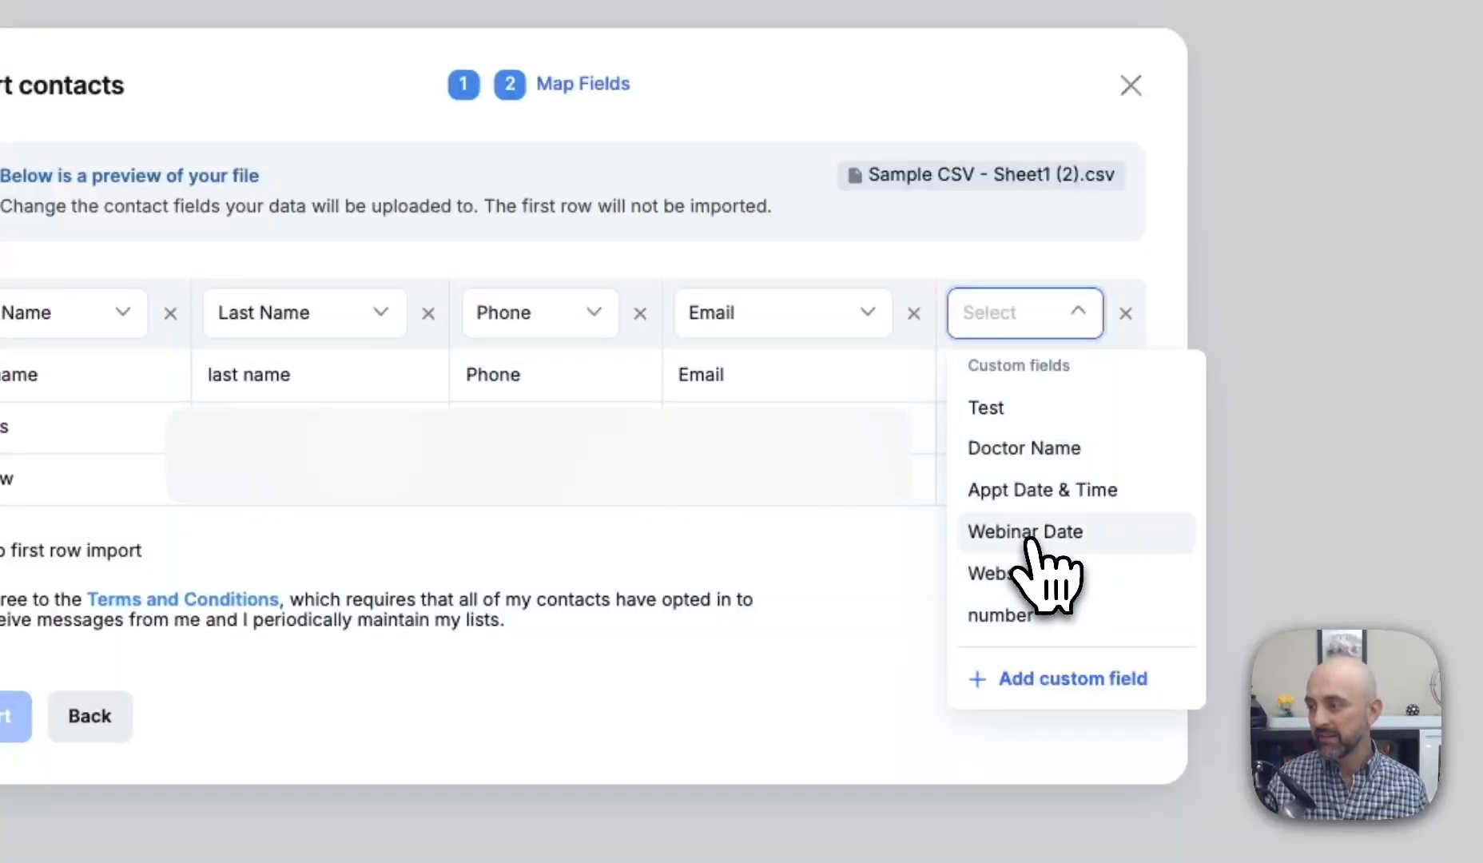
pyautogui.click(1037, 528)
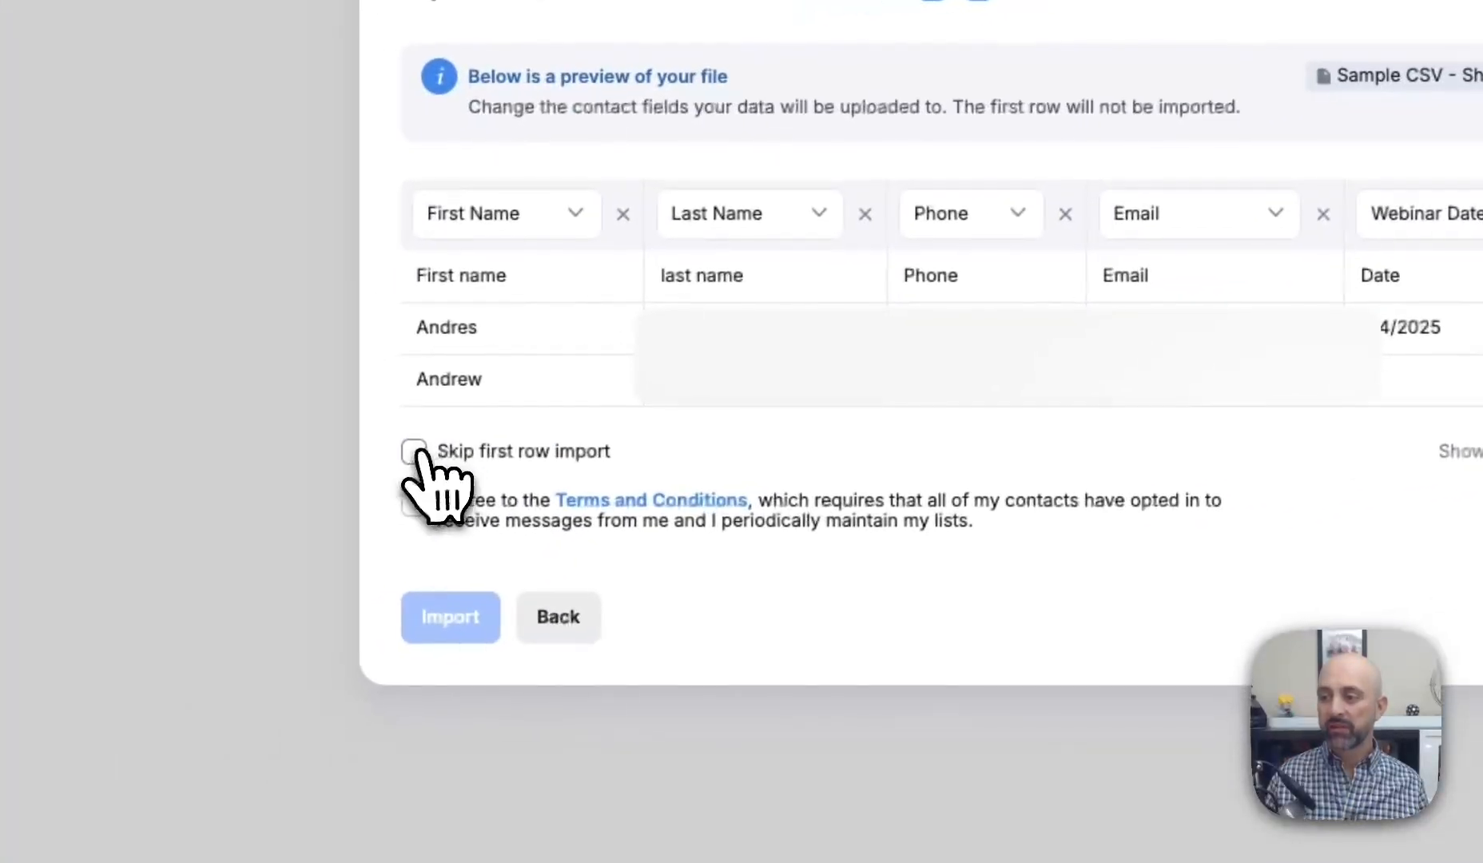
# Step: Import the contacts with the first row skipped and the Terms and Conditions accepted
pyautogui.click(416, 451)
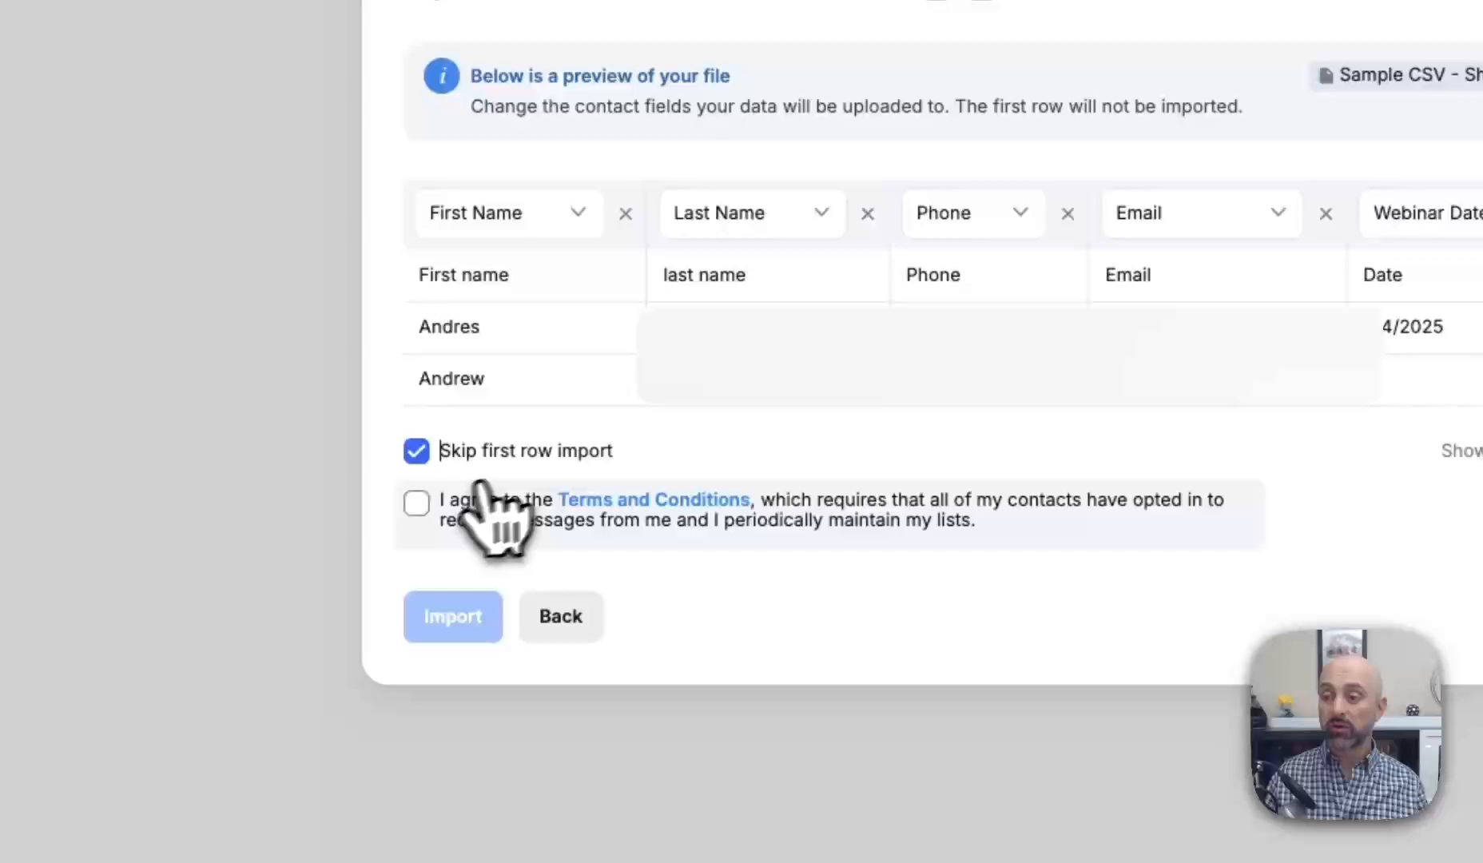
pyautogui.click(417, 502)
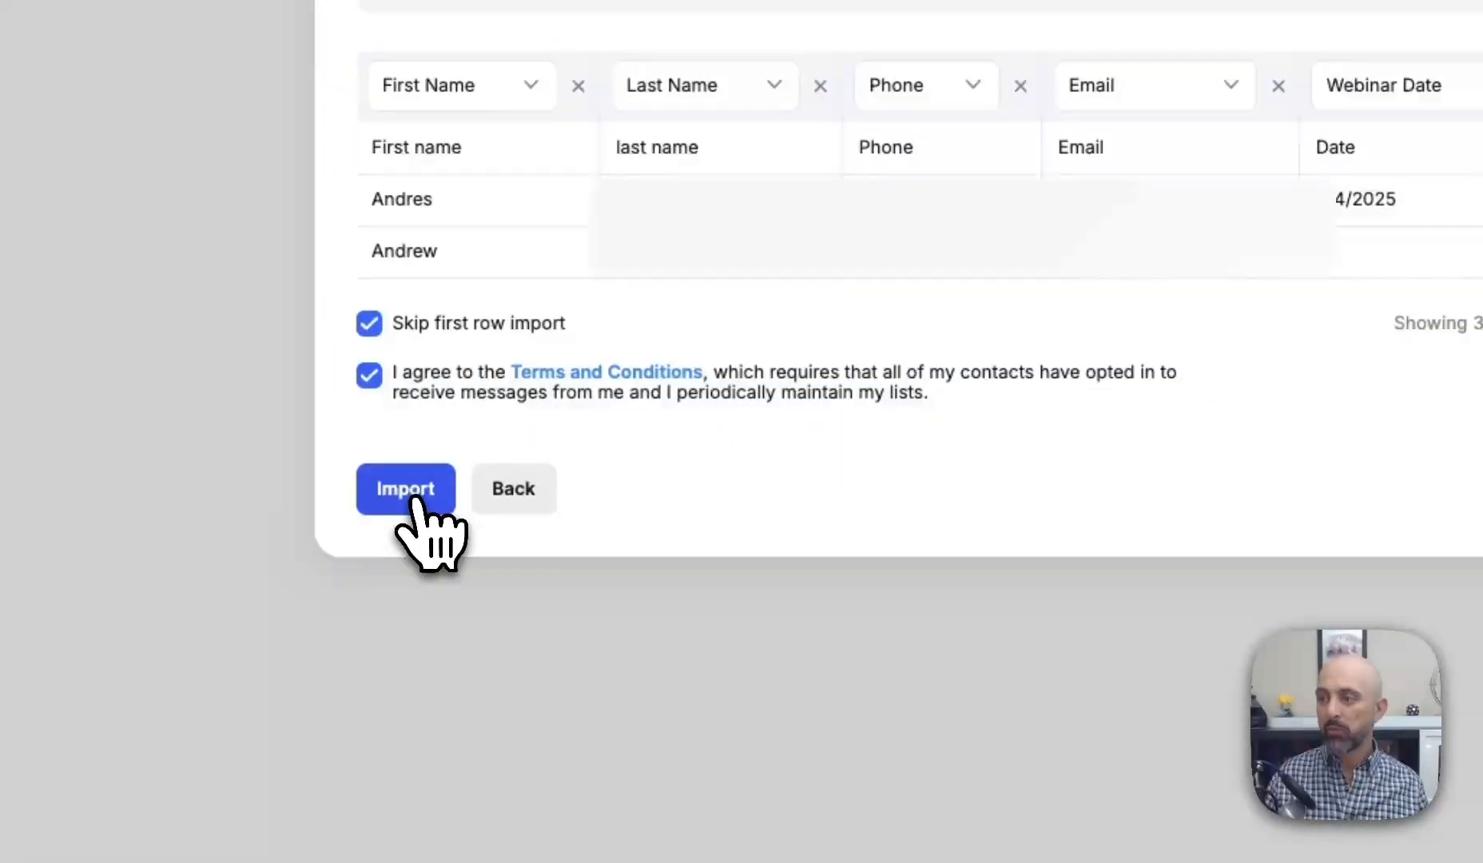
pyautogui.click(407, 489)
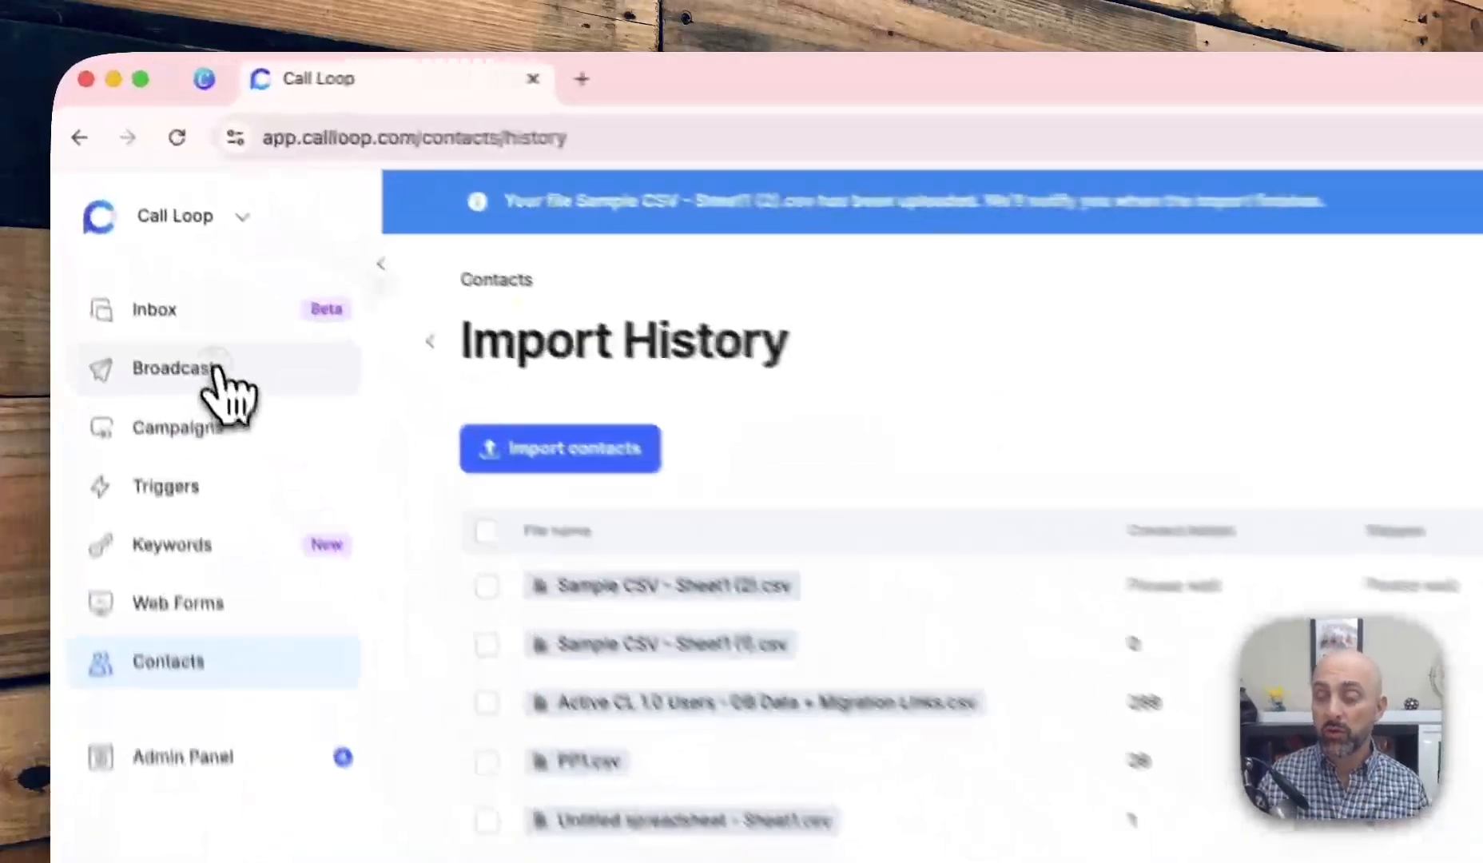
# Step: Start a new SMS broadcast, replacing "Broadcast" with "Sample" in its name, and write the message "Hello Thanks"
pyautogui.click(141, 217)
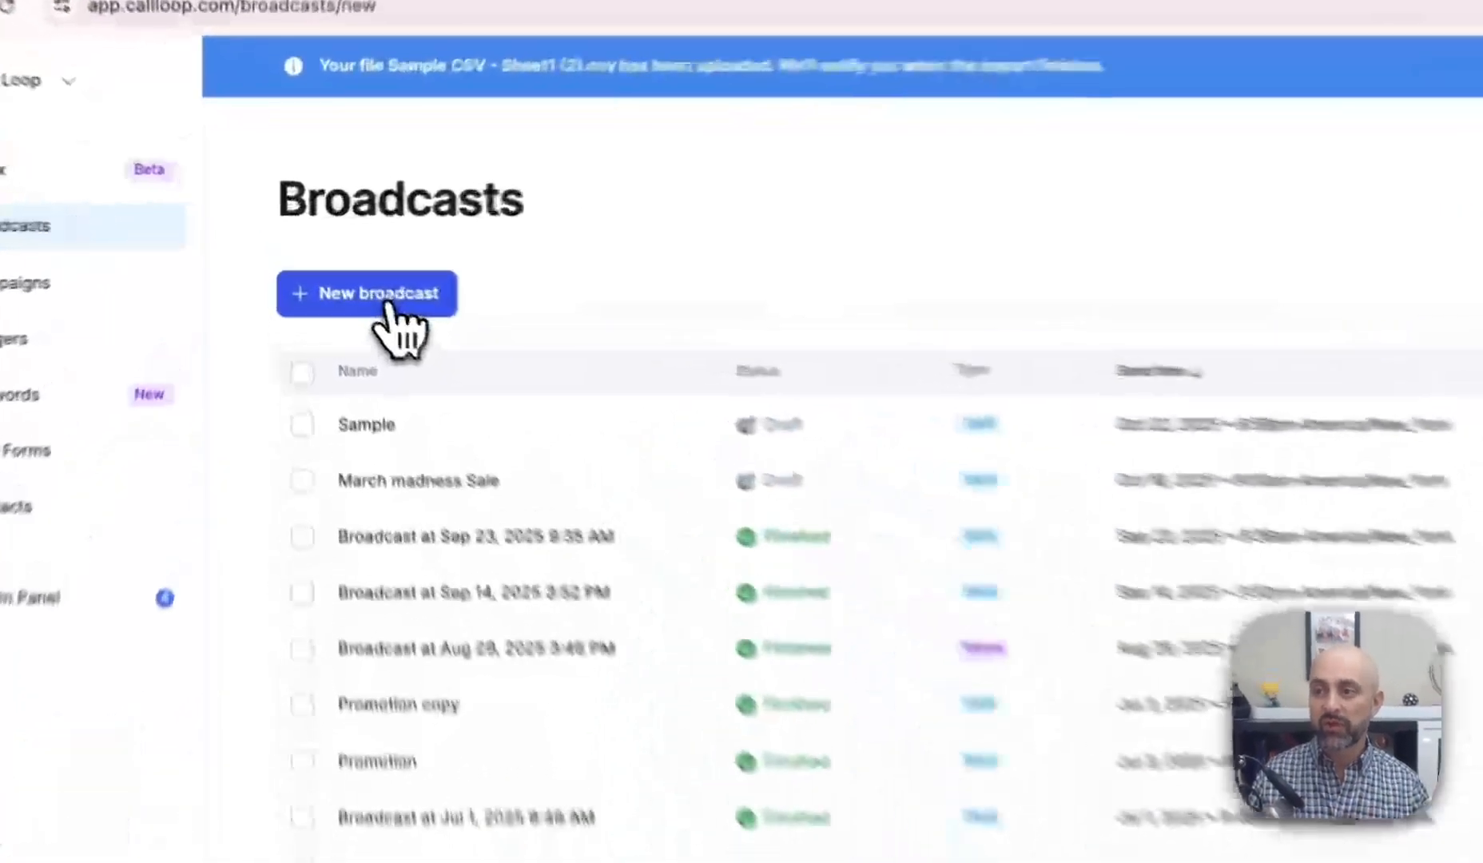
pyautogui.click(329, 264)
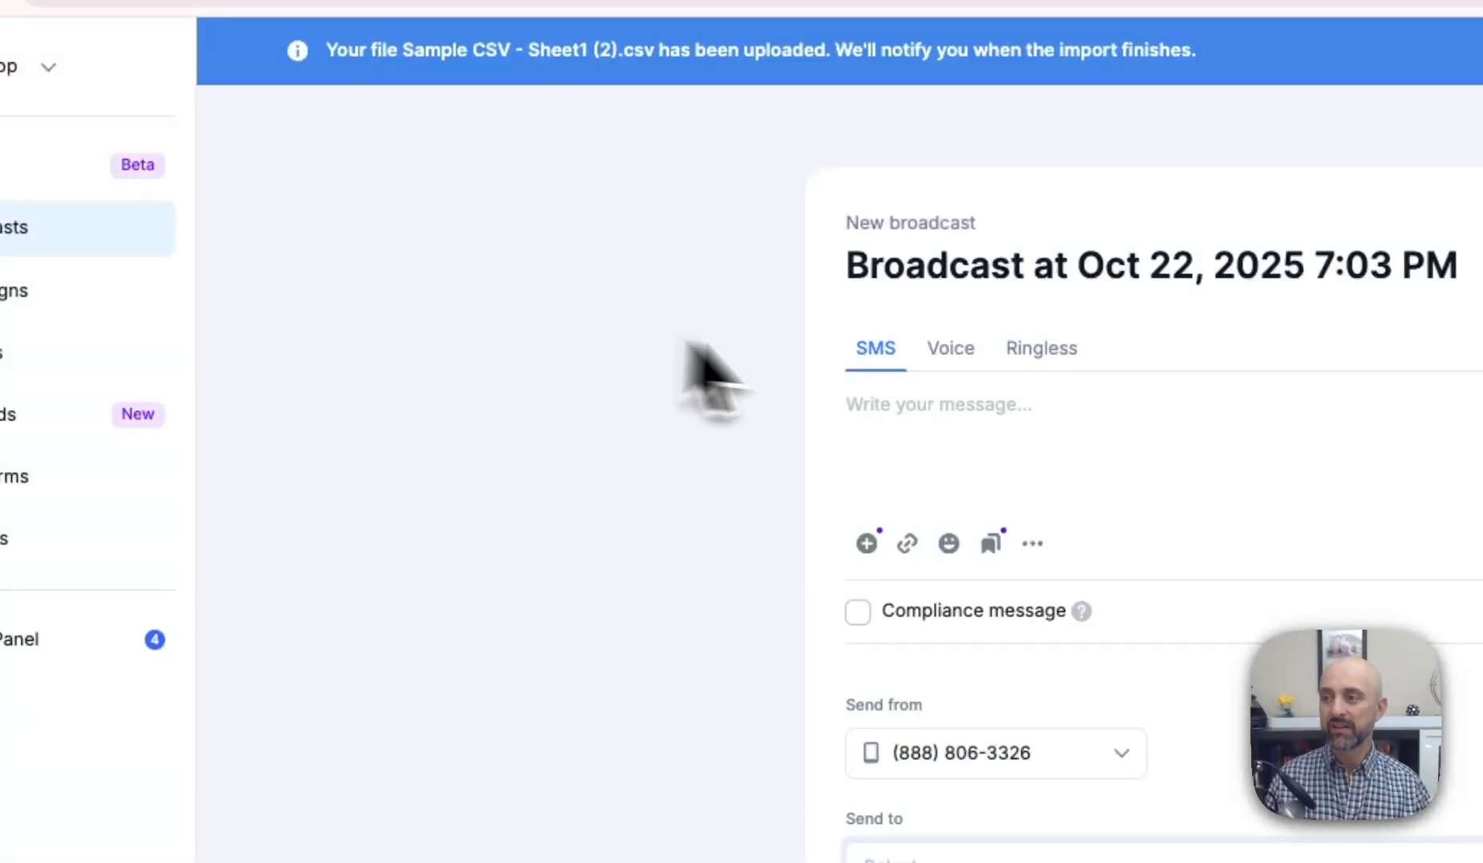
pyautogui.doubleClick(936, 266)
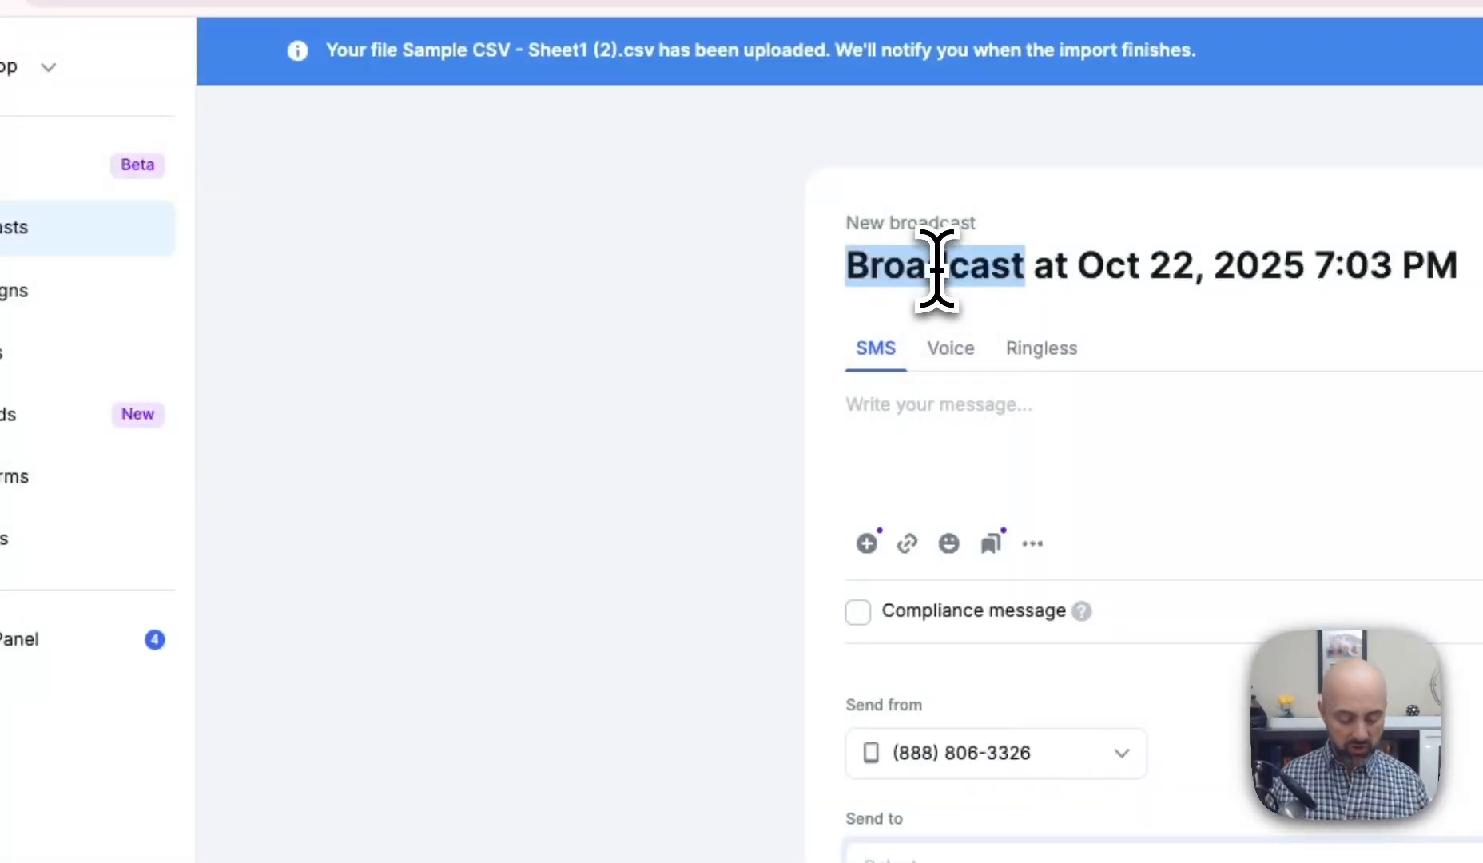
pyautogui.write('Sample')
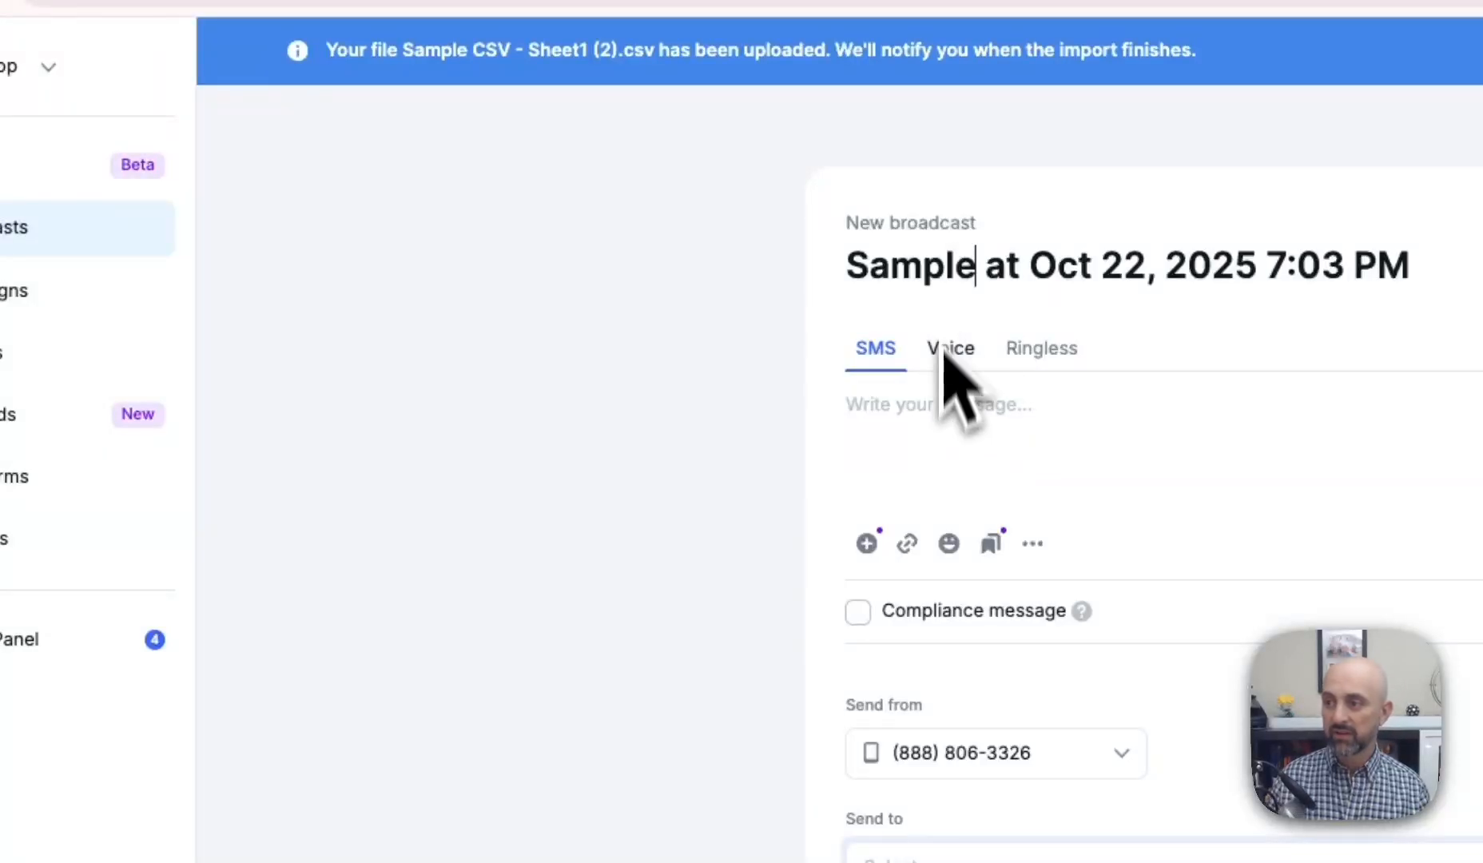
pyautogui.click(937, 401)
pyautogui.click(882, 408)
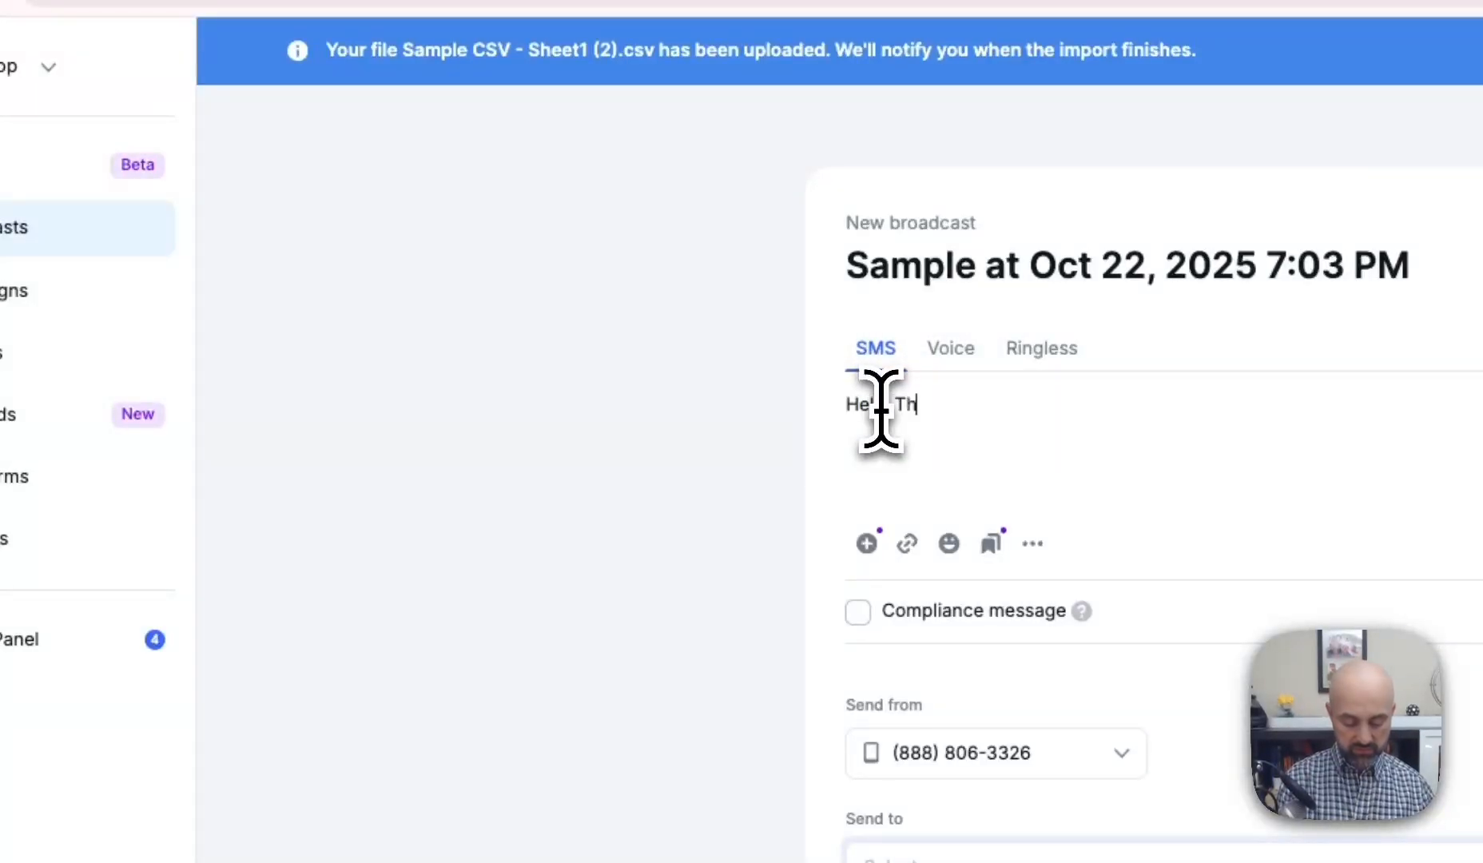
# Step: Attach the blue Call Loop logo from the saved images to the SMS message
pyautogui.click(867, 543)
pyautogui.click(939, 604)
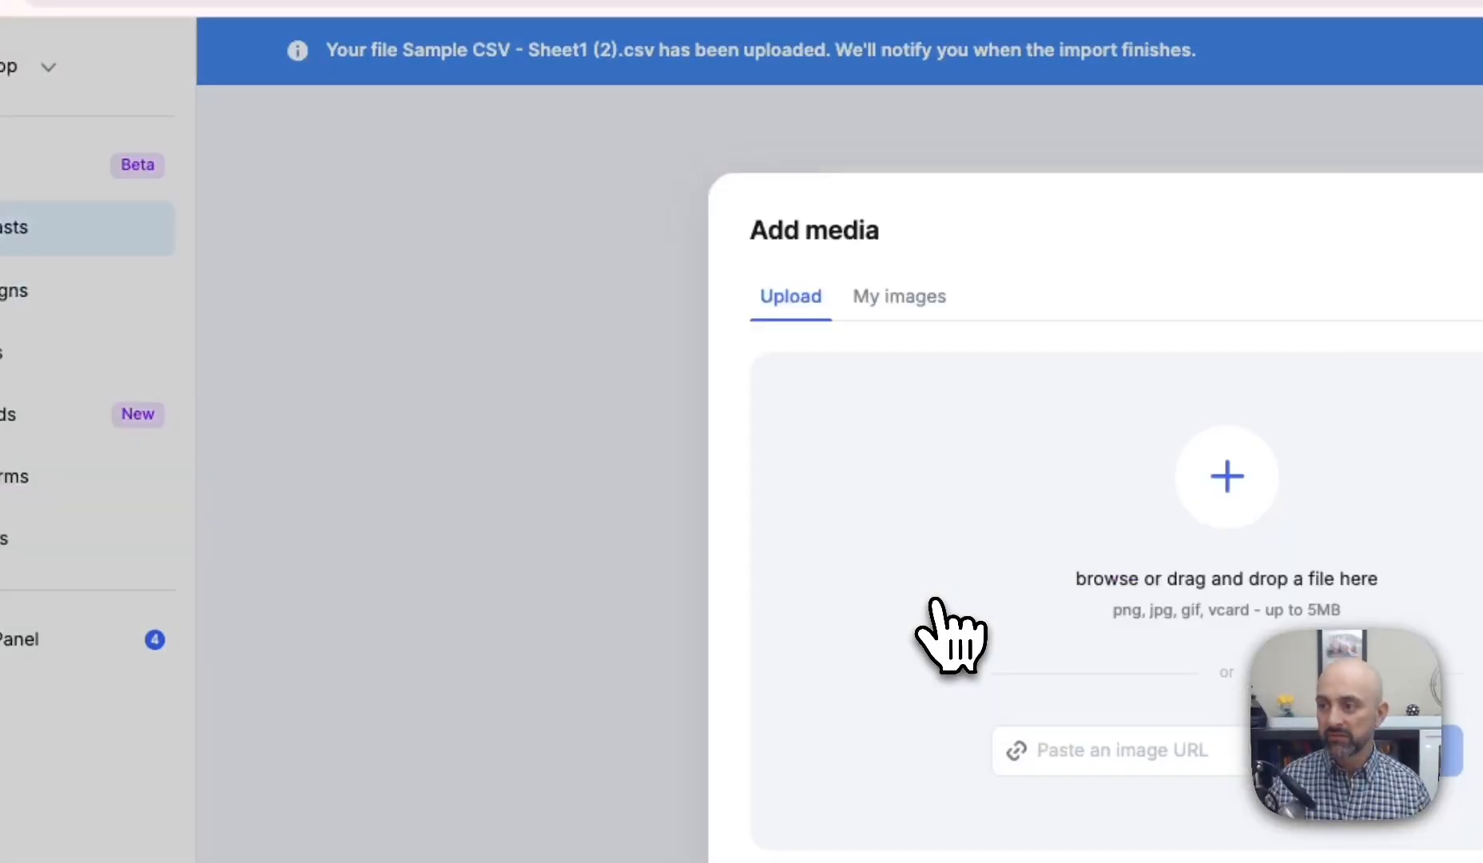
pyautogui.click(605, 181)
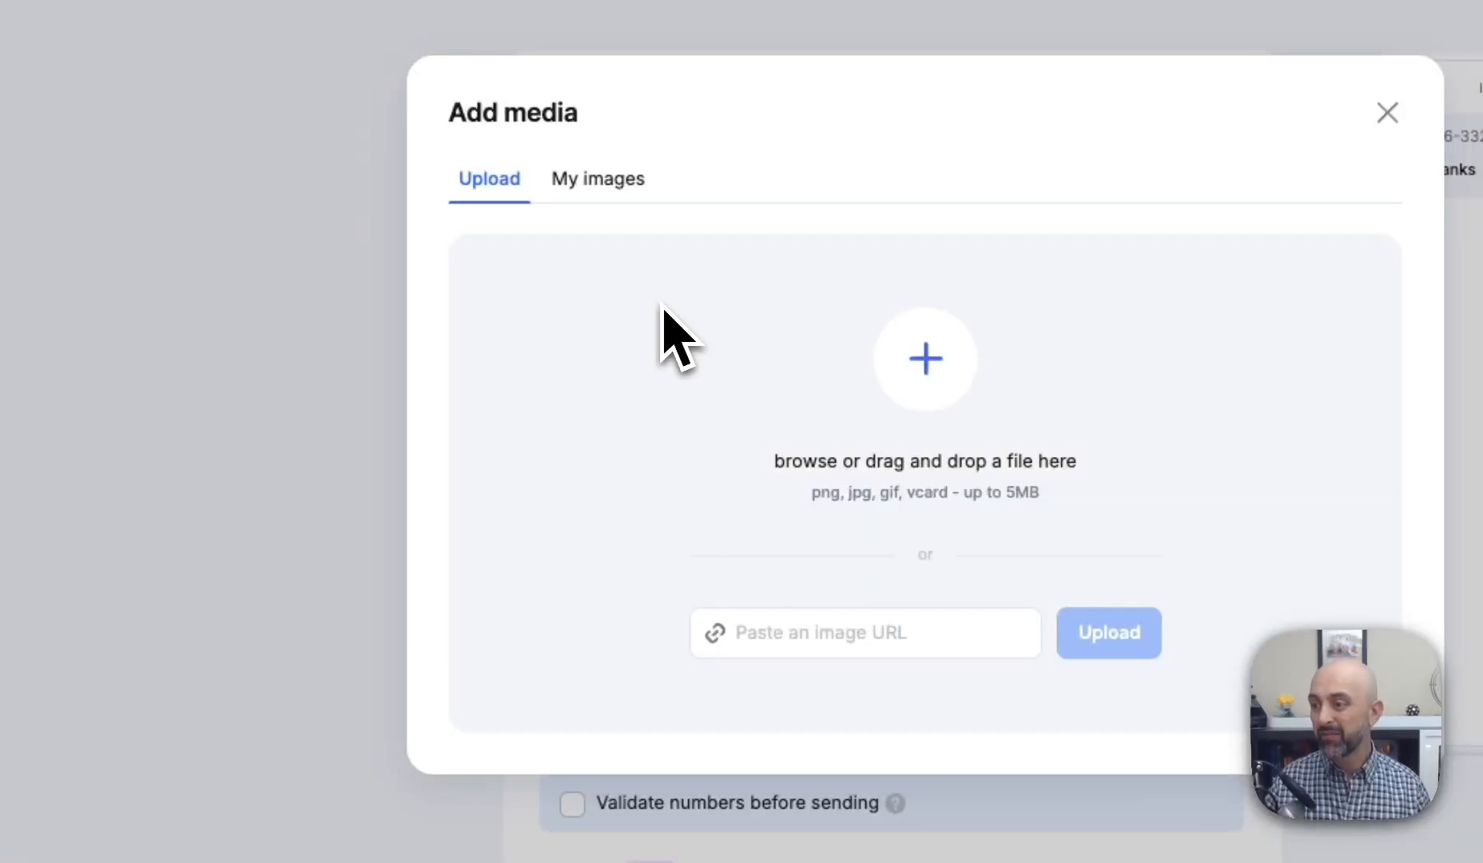
pyautogui.click(601, 177)
pyautogui.click(559, 310)
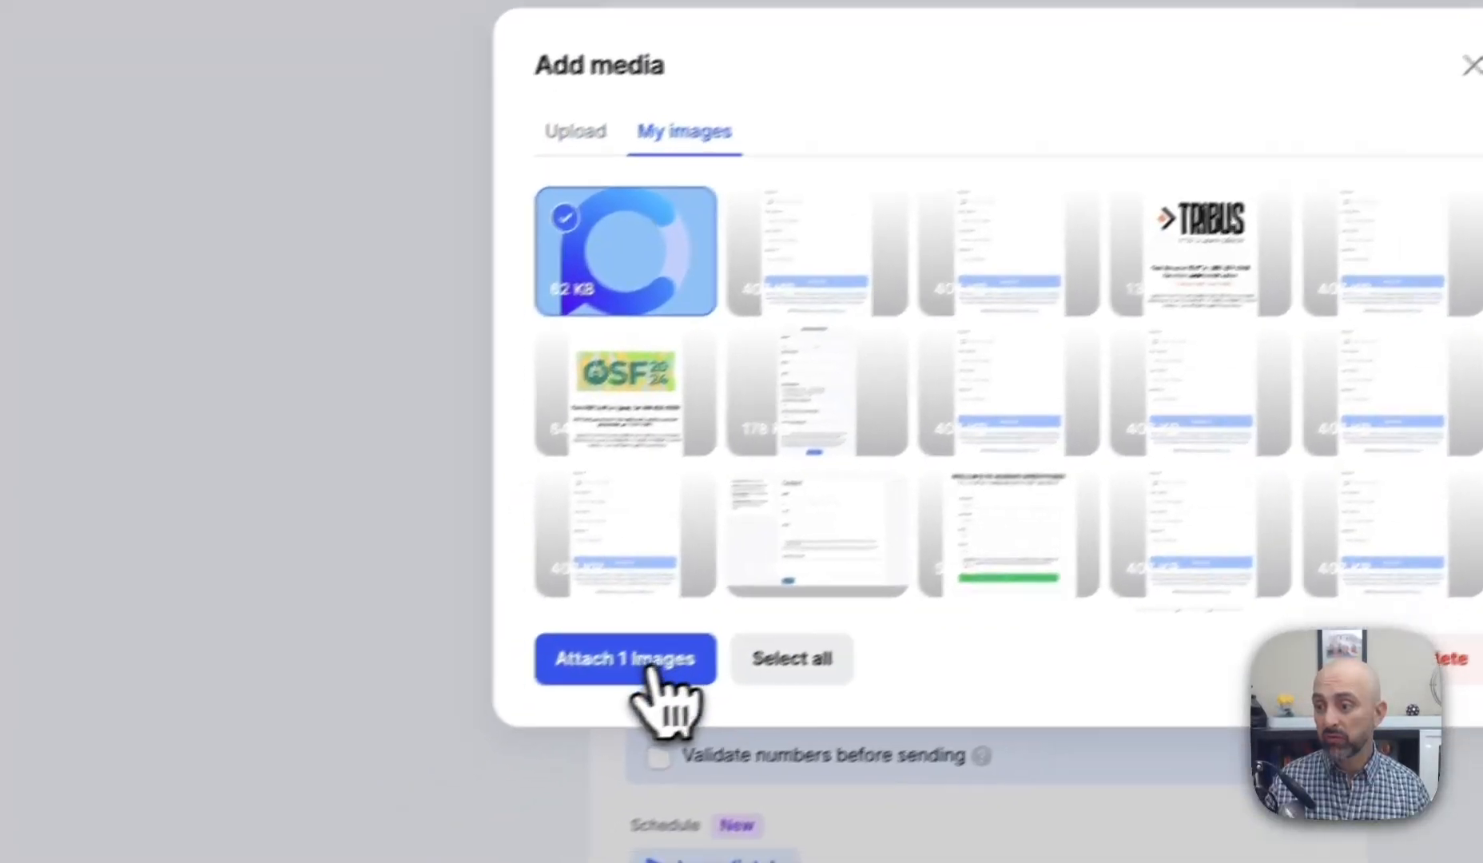
pyautogui.click(552, 707)
# Step: Attach the existing audio recording from Oct 13, 2025 to the SMS message
pyautogui.click(677, 456)
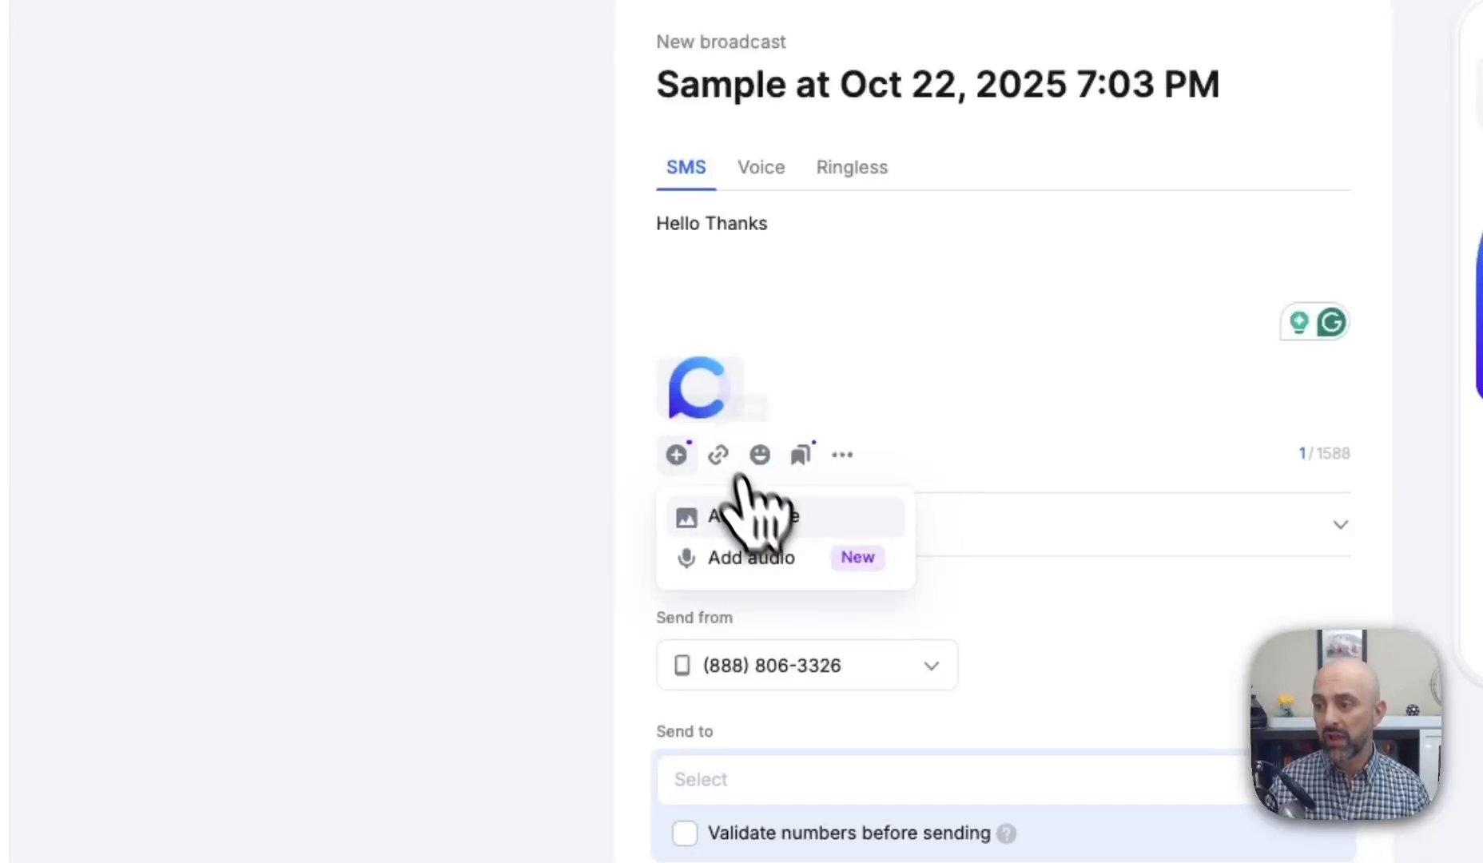
pyautogui.click(757, 559)
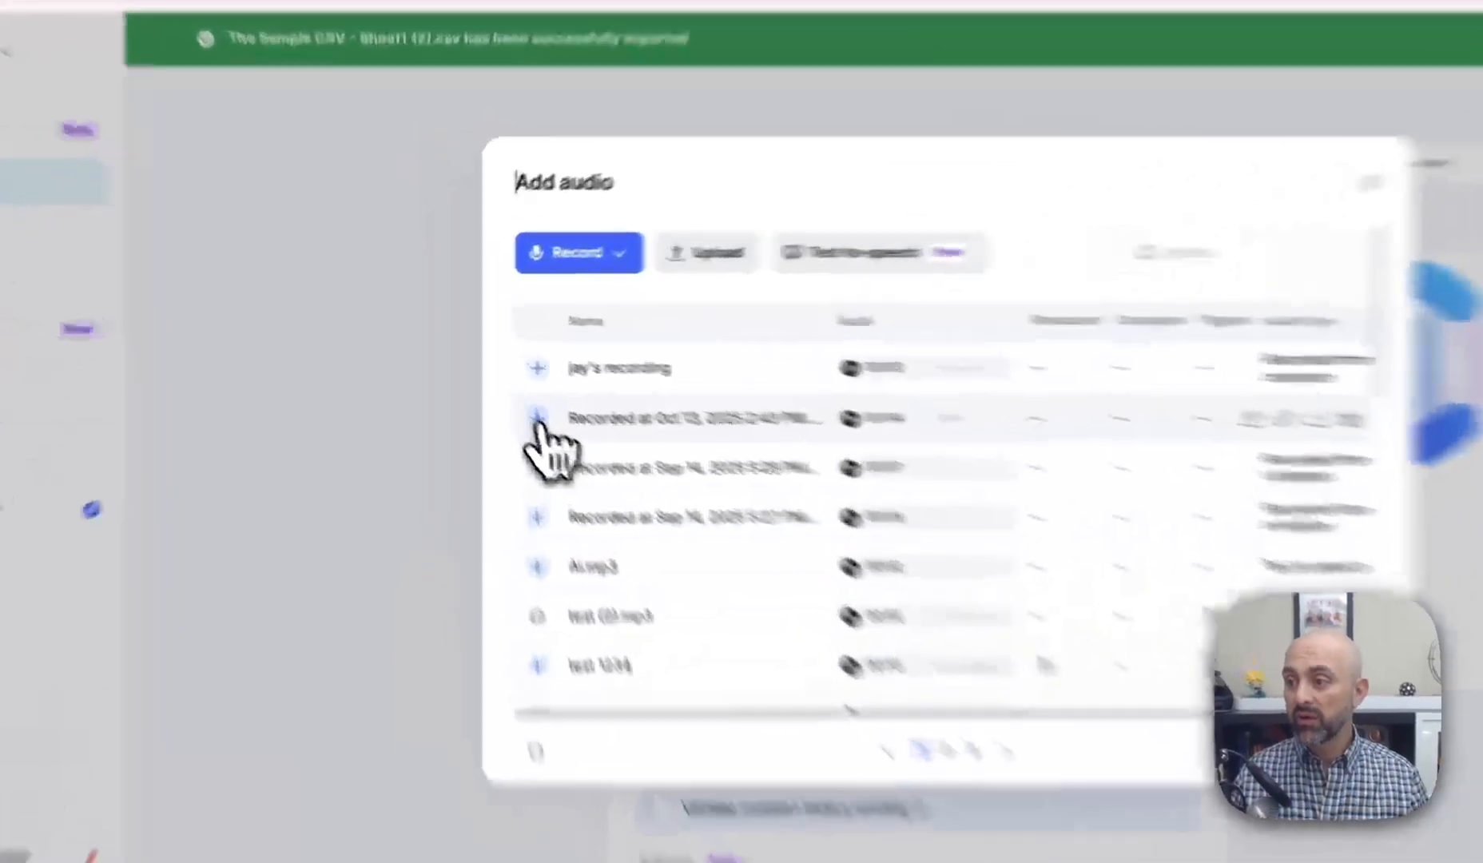
pyautogui.click(537, 417)
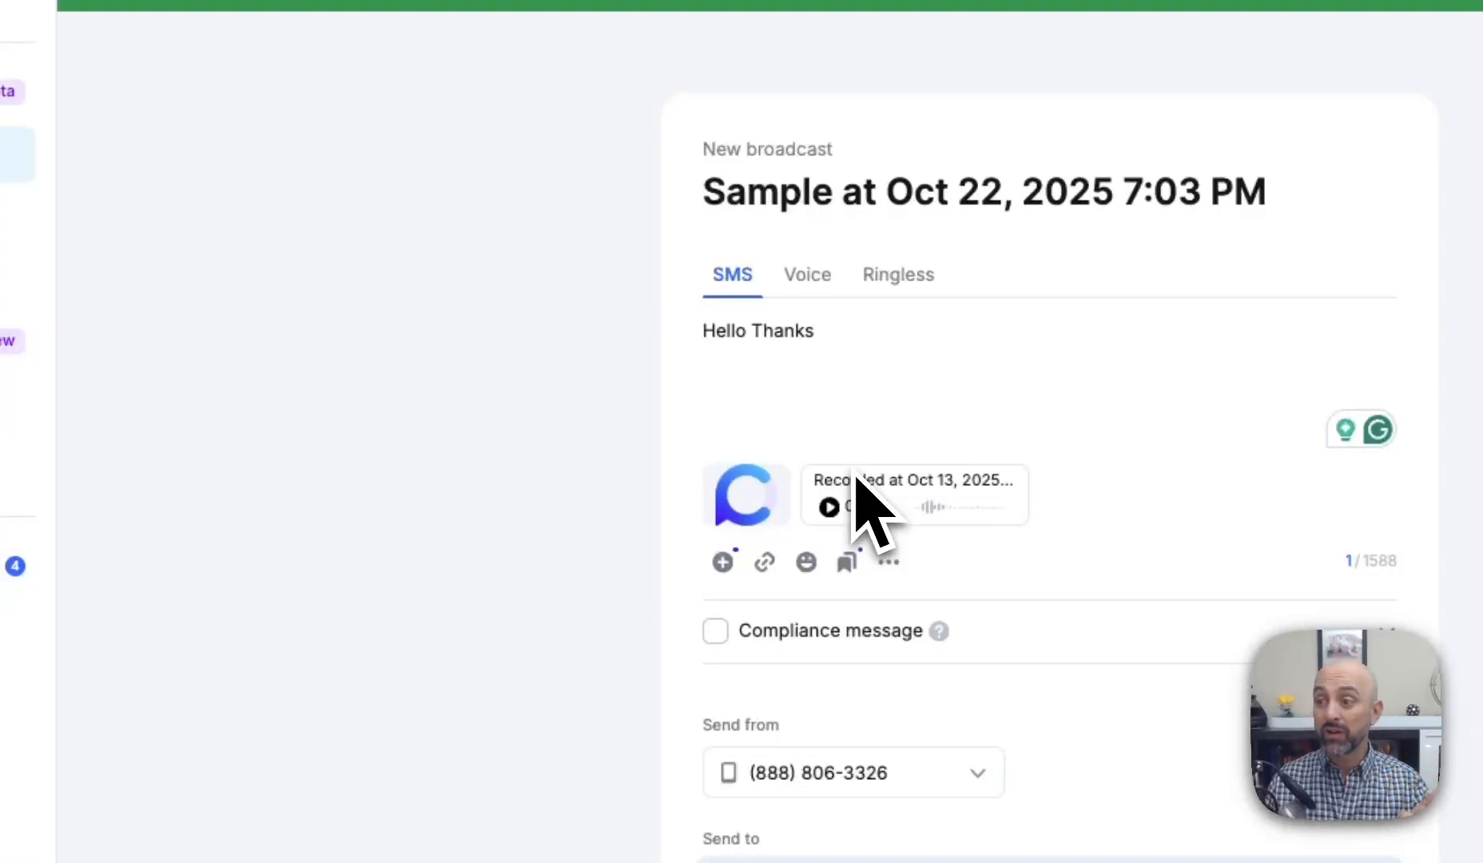
pyautogui.click(841, 335)
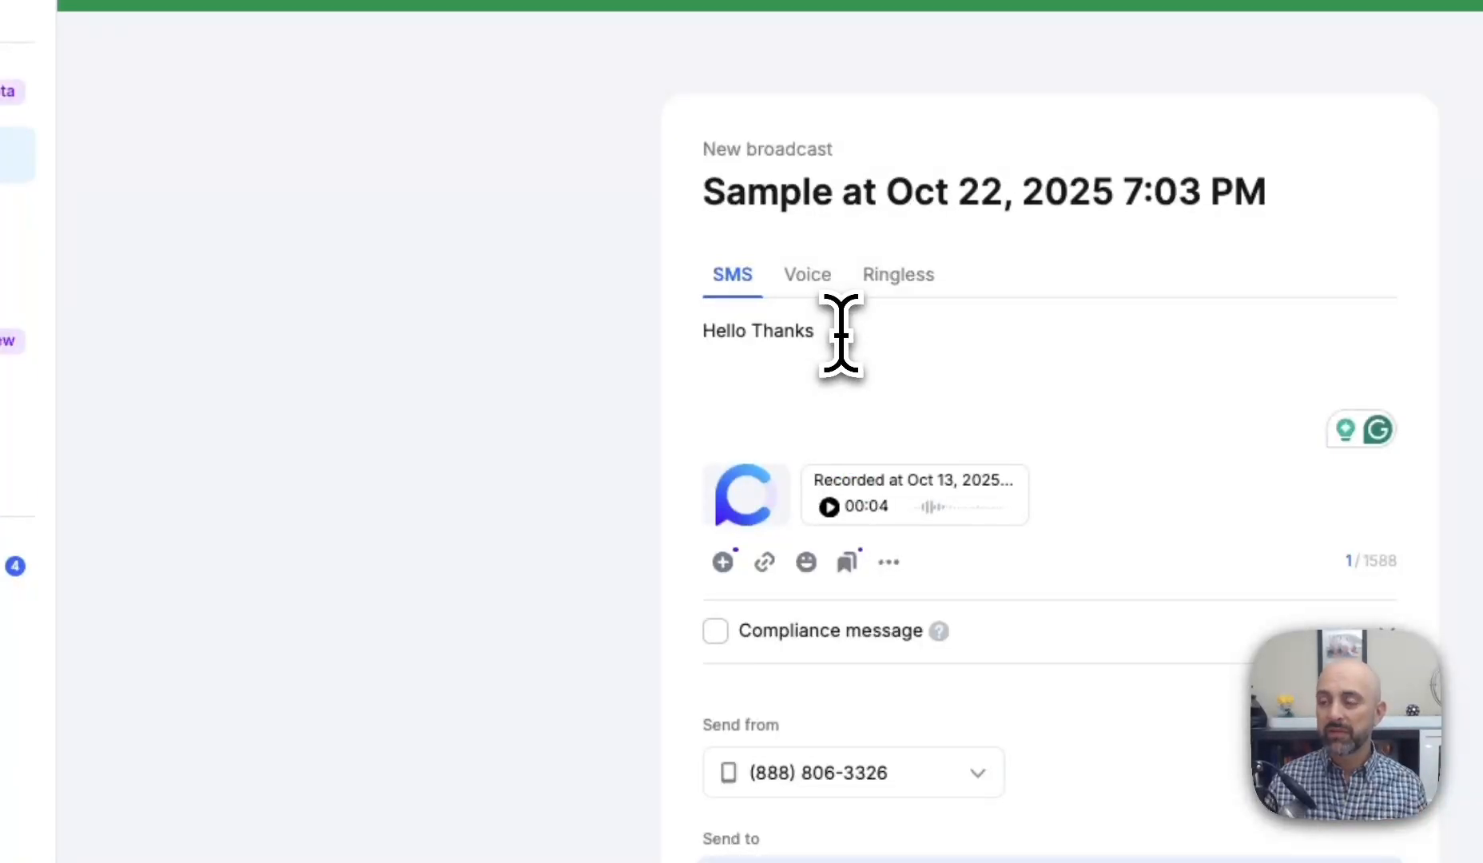
# Step: Add a shortened link to the current broadcast page's URL and a grinning emoji after "Hello Thanks" in the SMS message
pyautogui.click(764, 561)
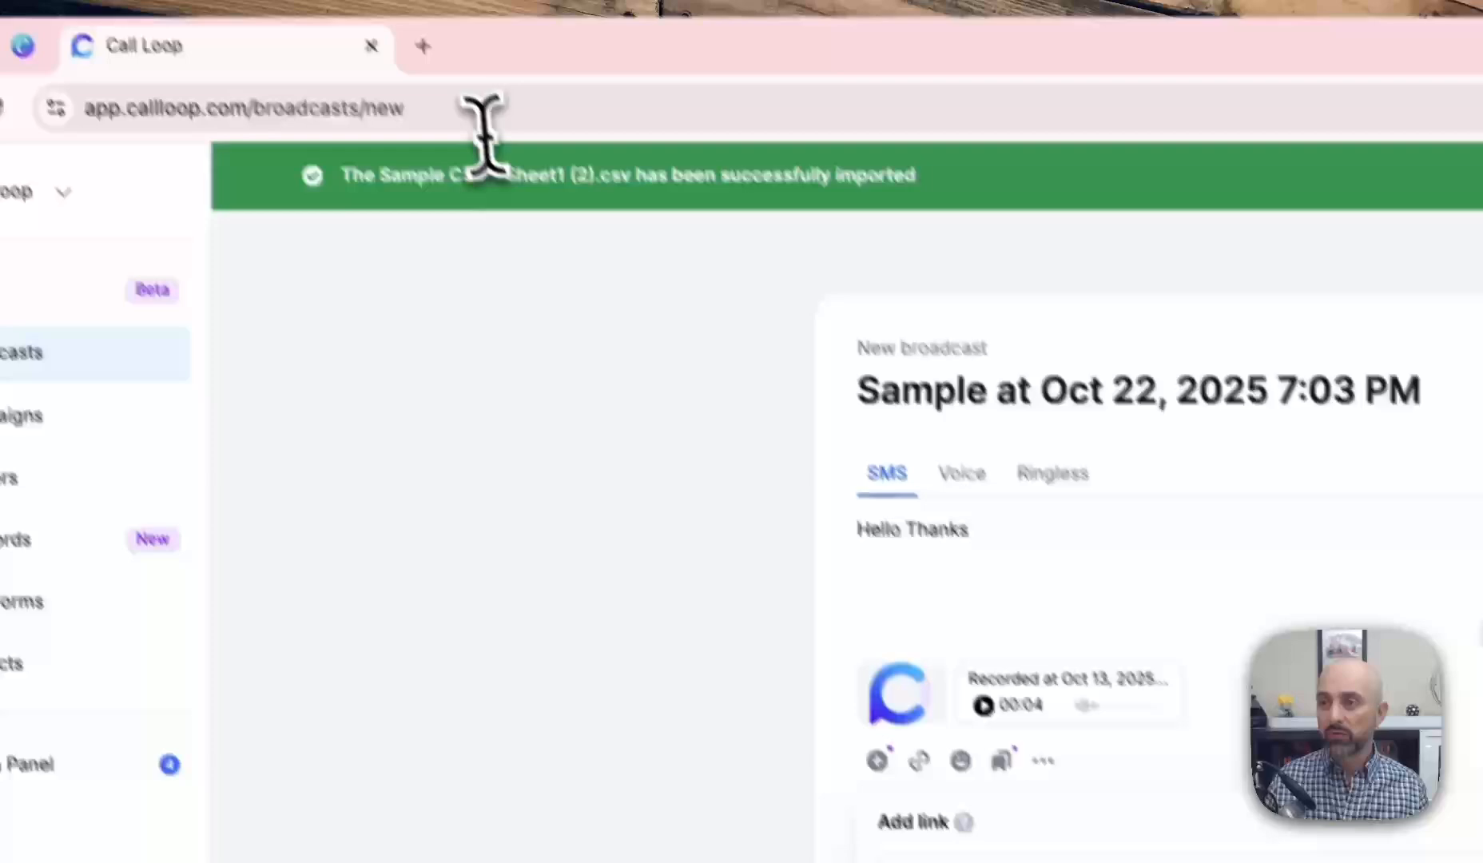
pyautogui.click(490, 144)
pyautogui.hotkey('ctrl', 'c')
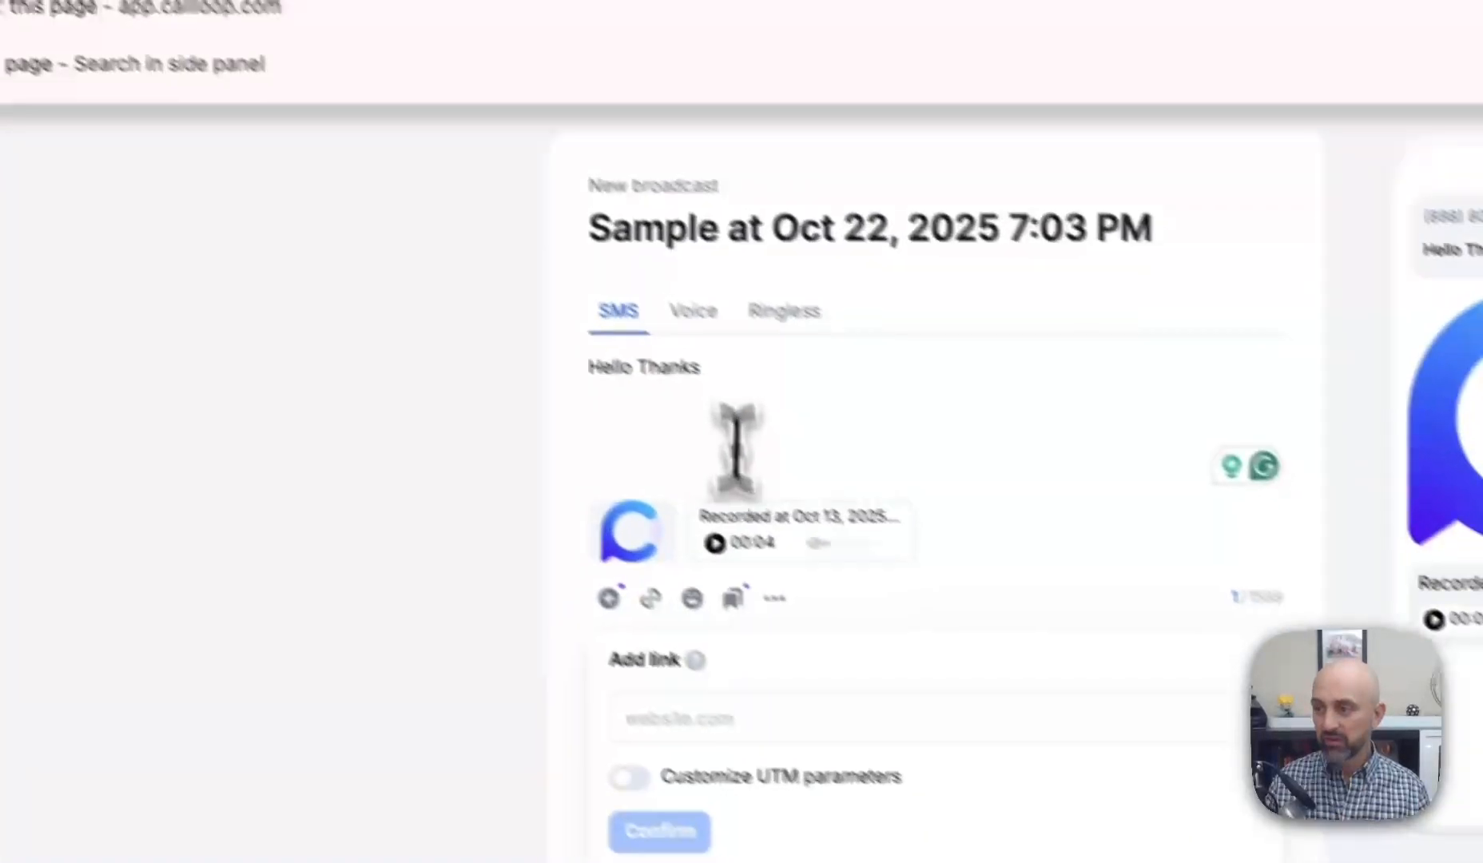
pyautogui.click(1058, 565)
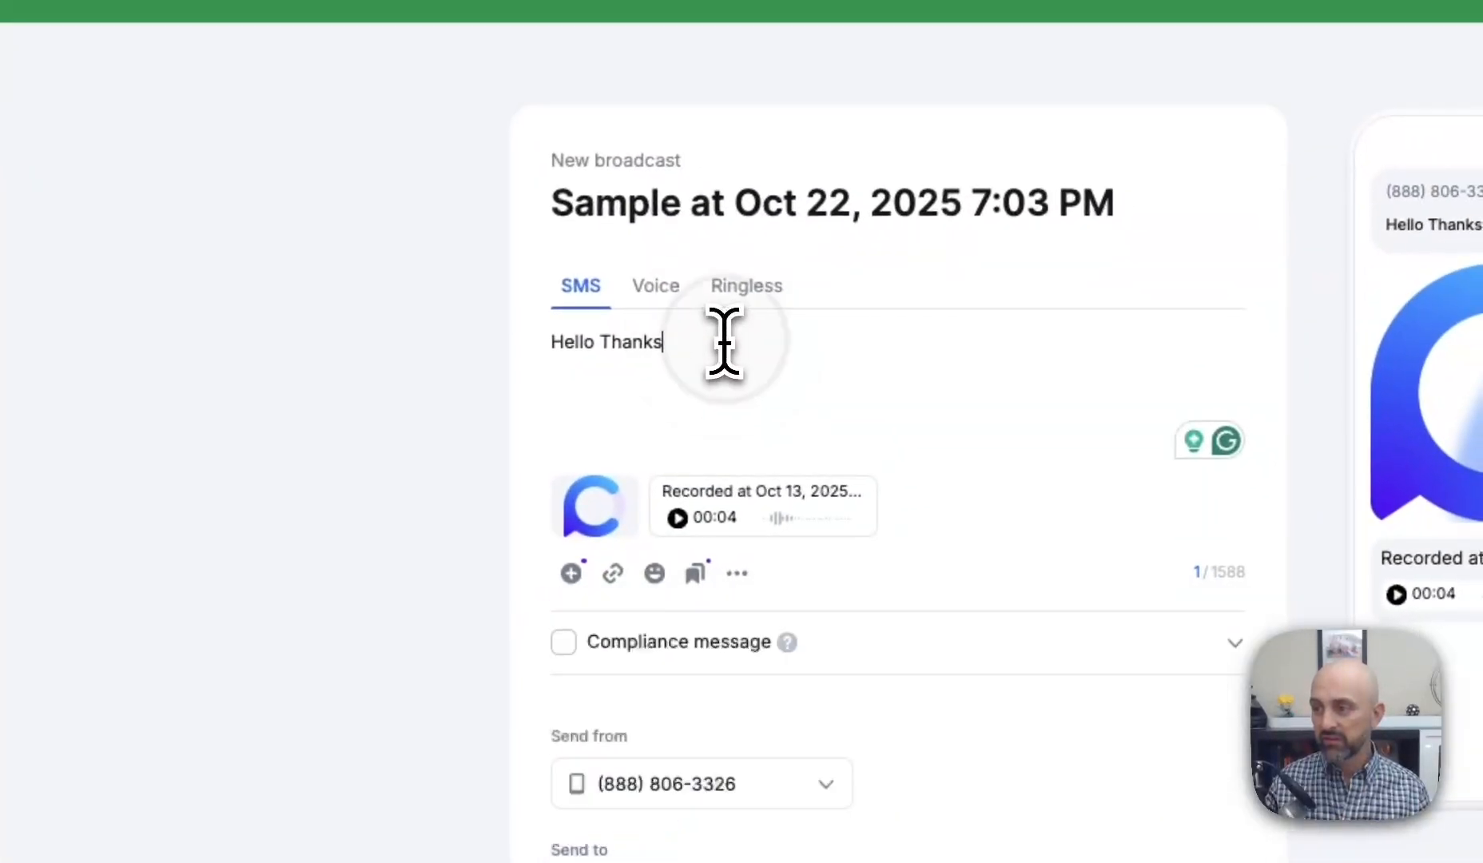
pyautogui.hotkey('ctrl', 'v')
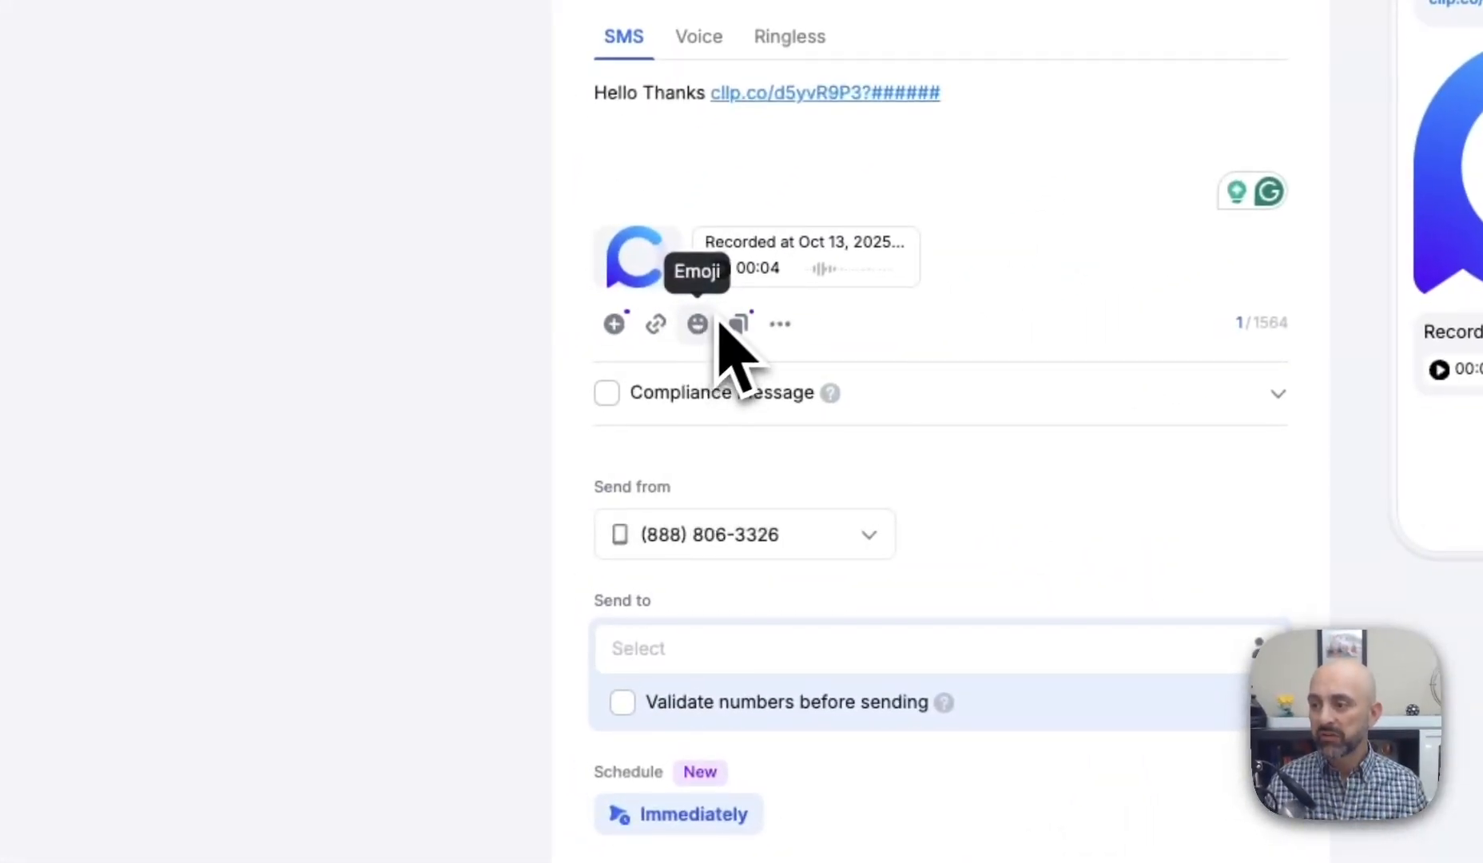
pyautogui.click(601, 423)
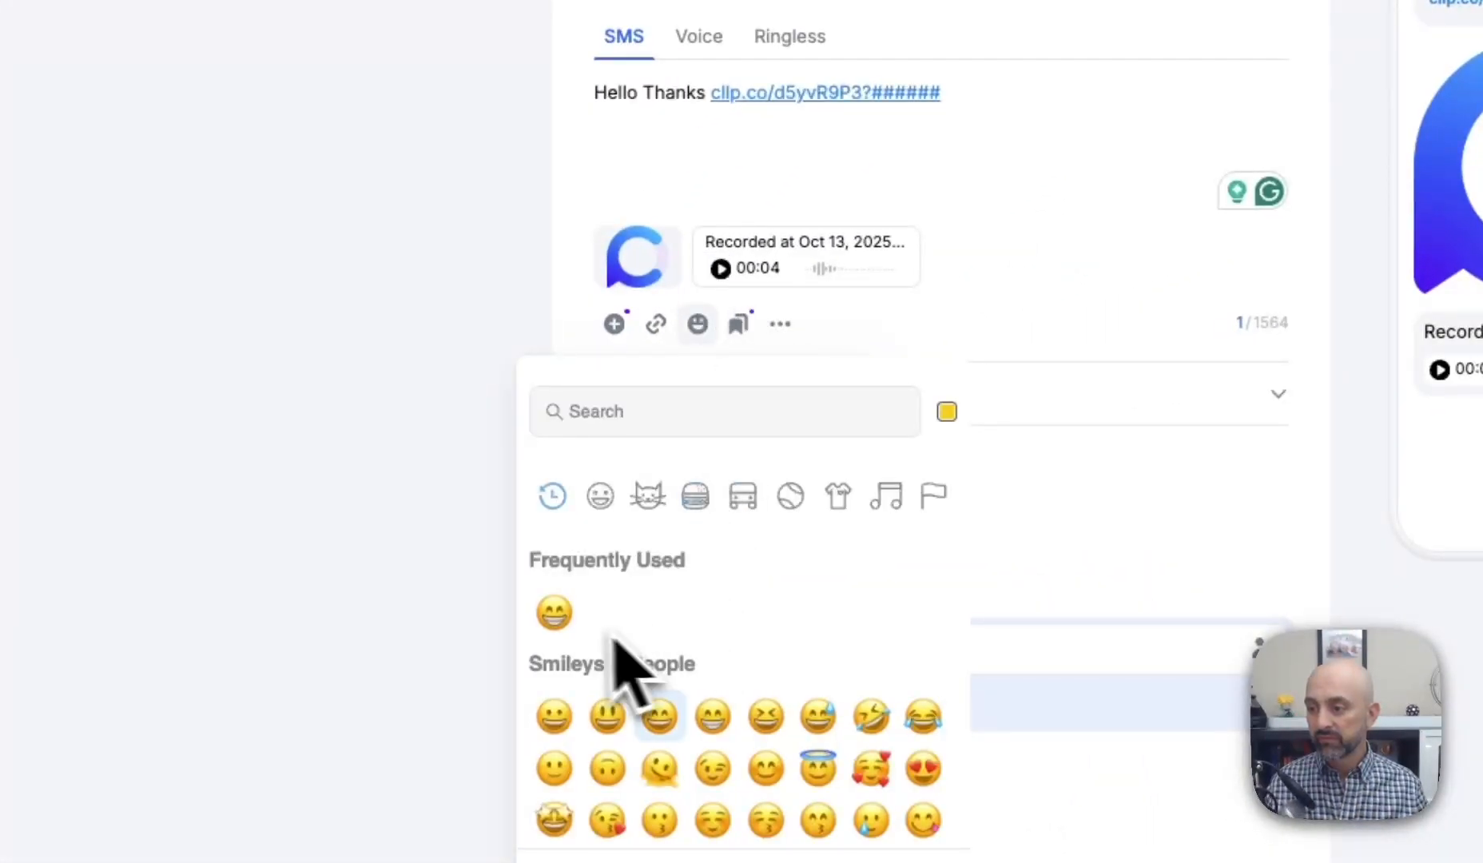
pyautogui.click(555, 613)
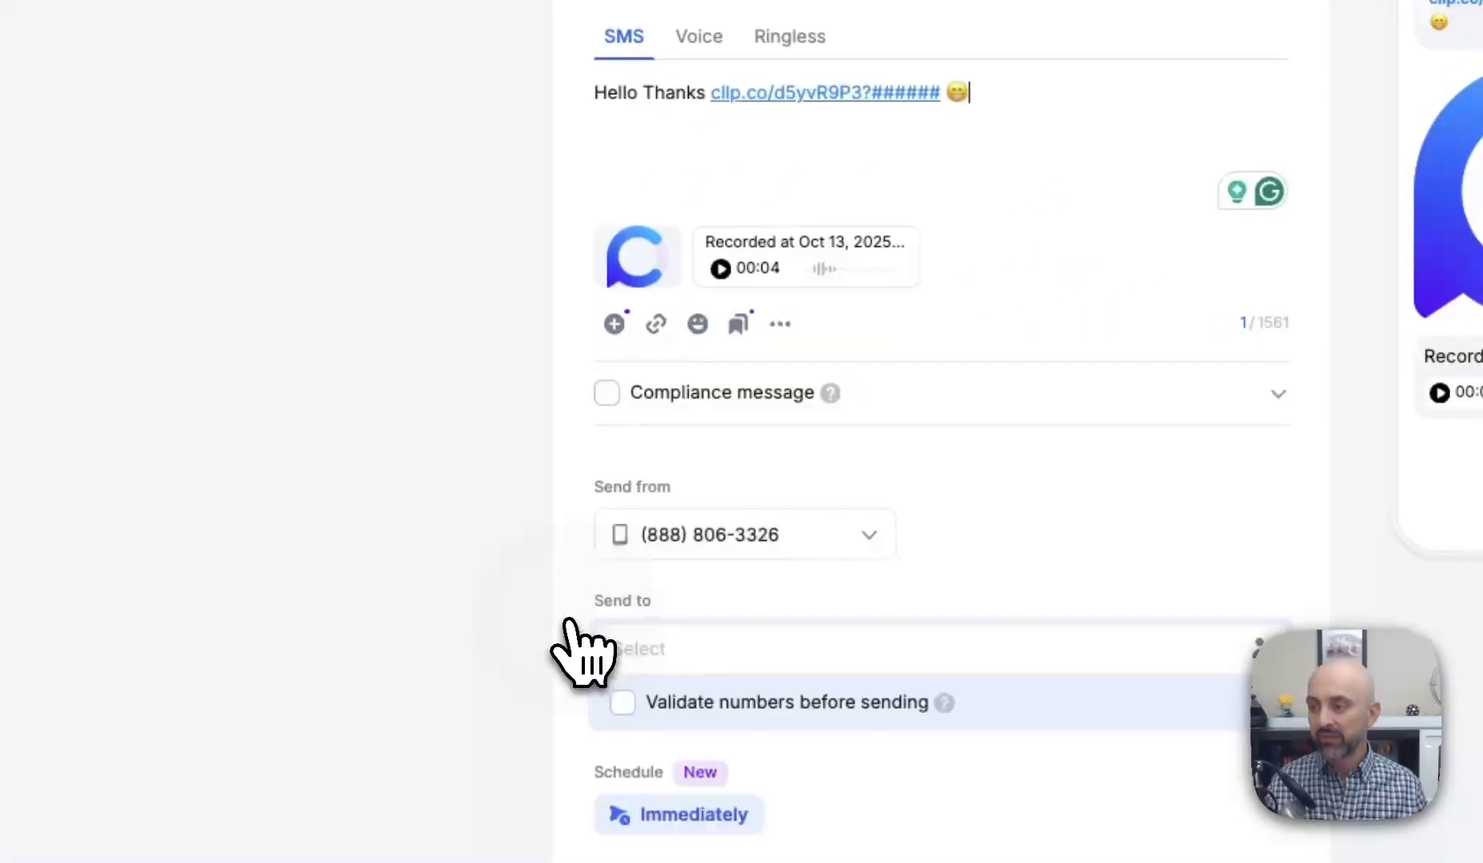
# Step: Browse the saved and suggested message templates and replace the SMS text with the suggested Appointment Reminder template
pyautogui.click(751, 326)
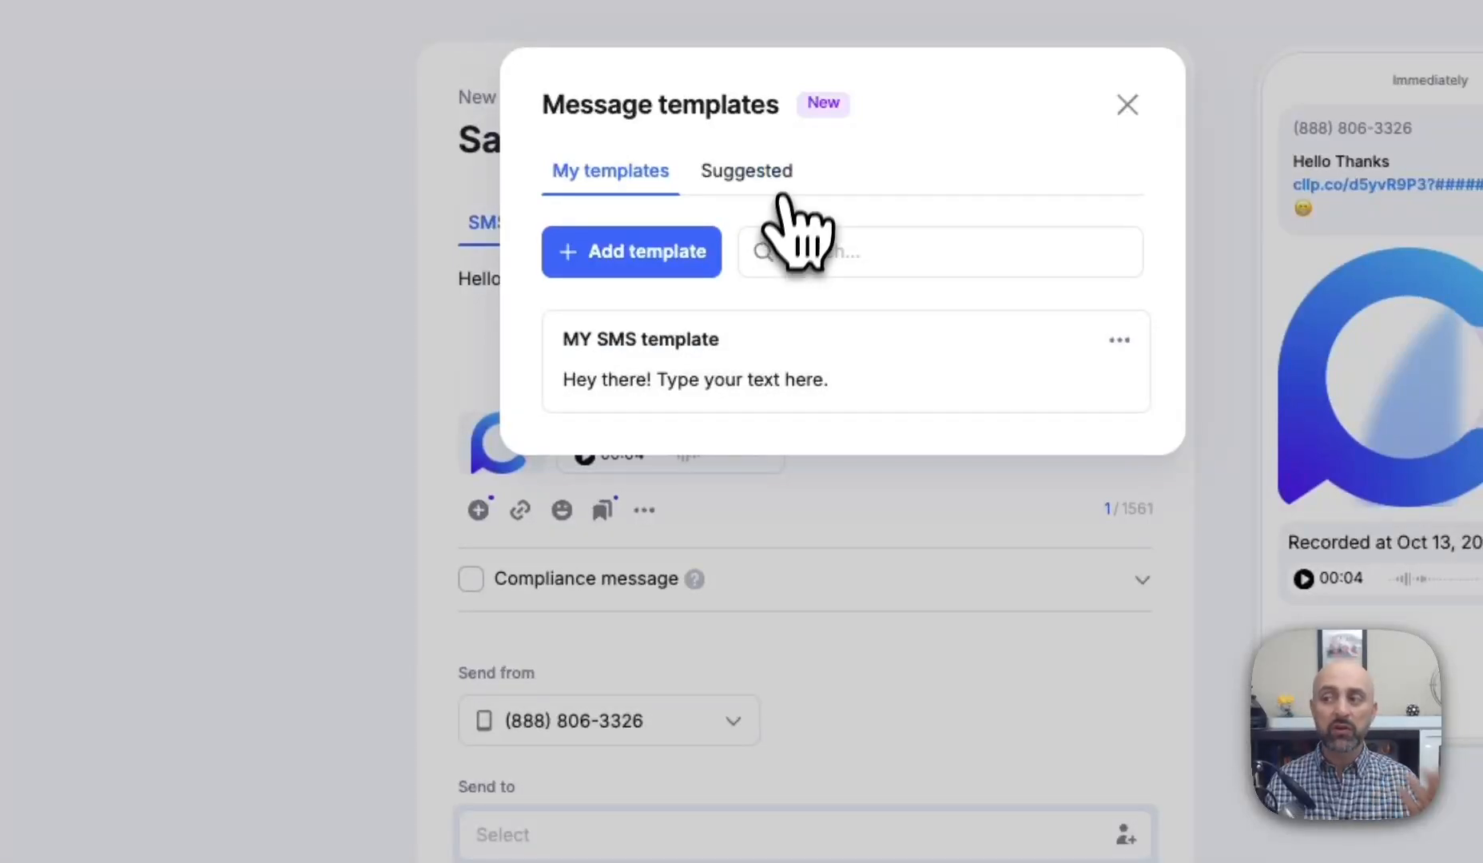
pyautogui.click(777, 175)
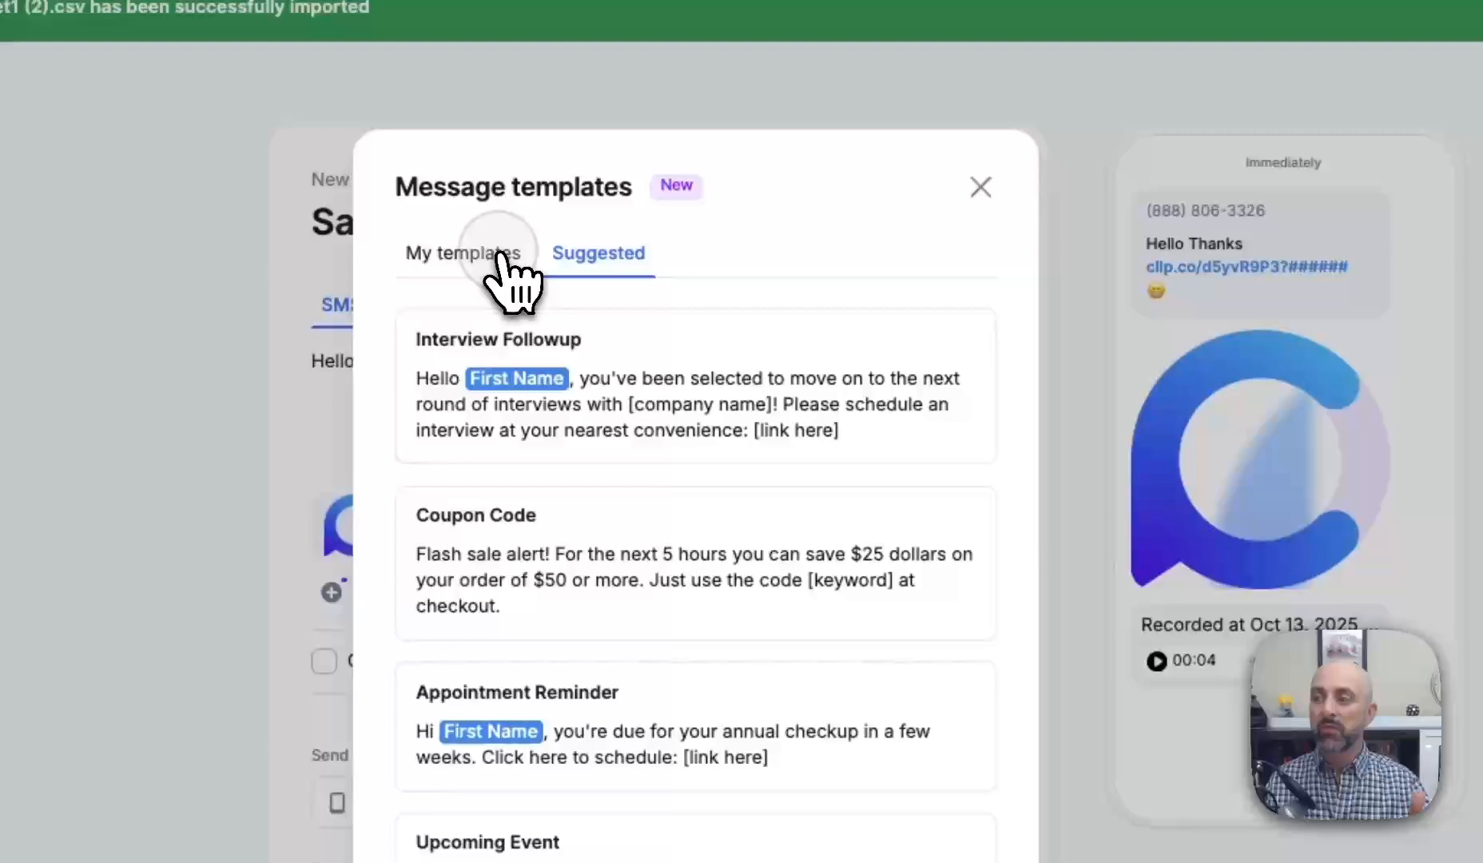
pyautogui.click(687, 80)
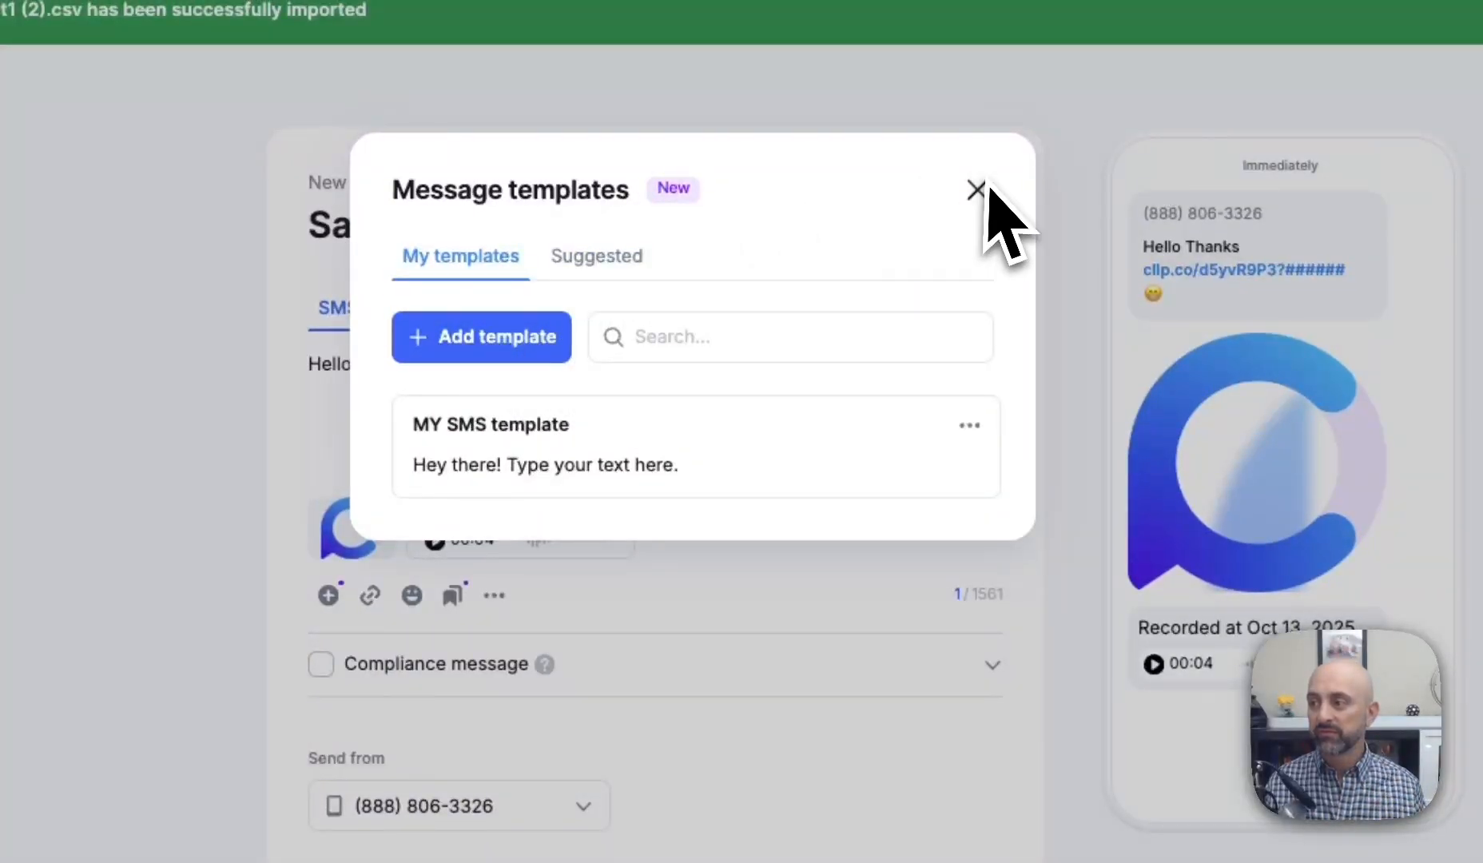
pyautogui.click(604, 257)
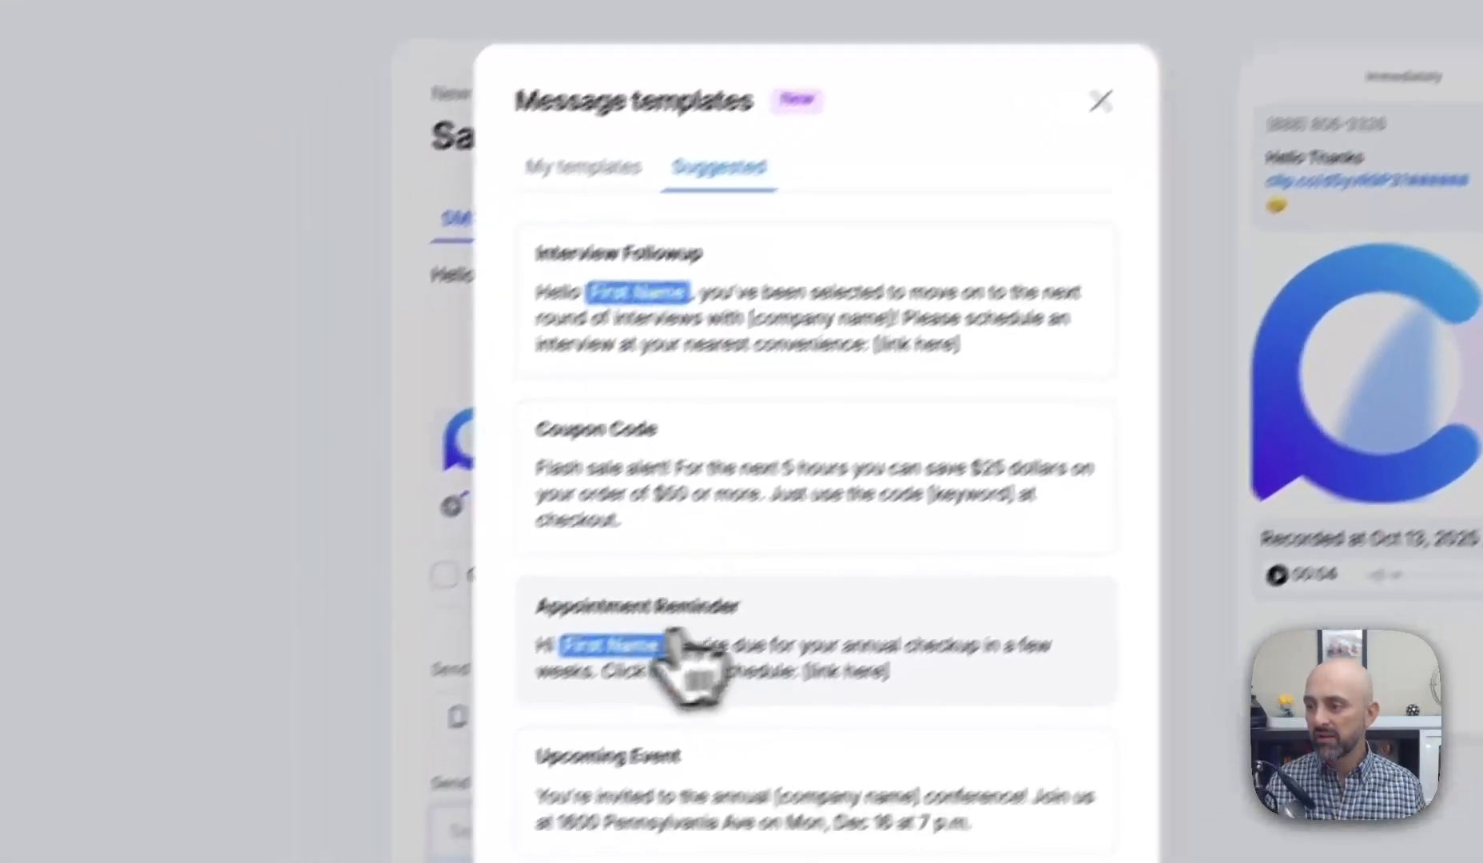
pyautogui.click(759, 683)
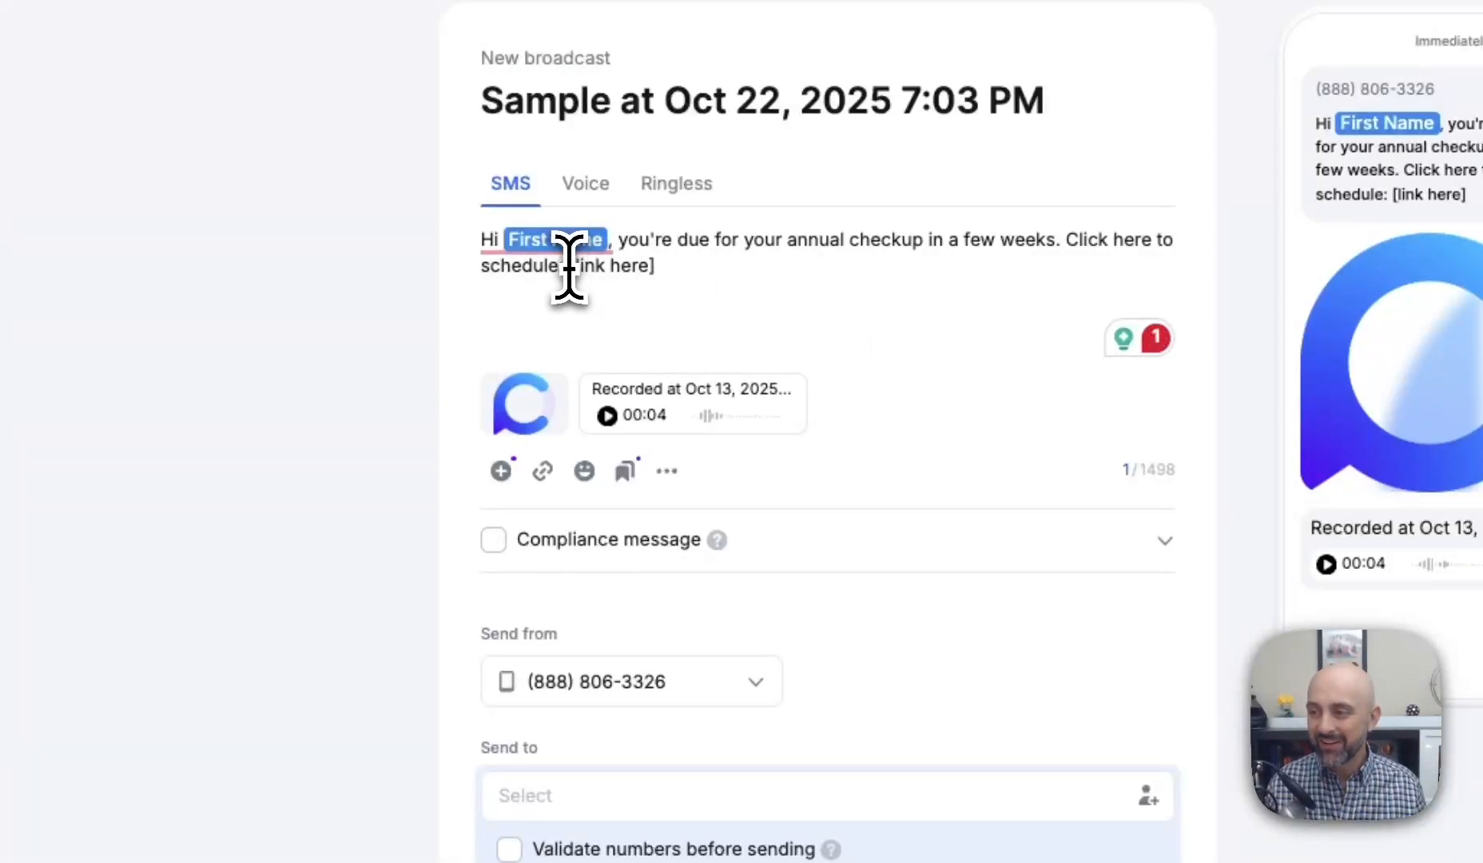
pyautogui.moveTo(569, 266); pyautogui.dragTo(670, 272)
pyautogui.click(670, 271)
pyautogui.hotkey('ctrl', 'v')
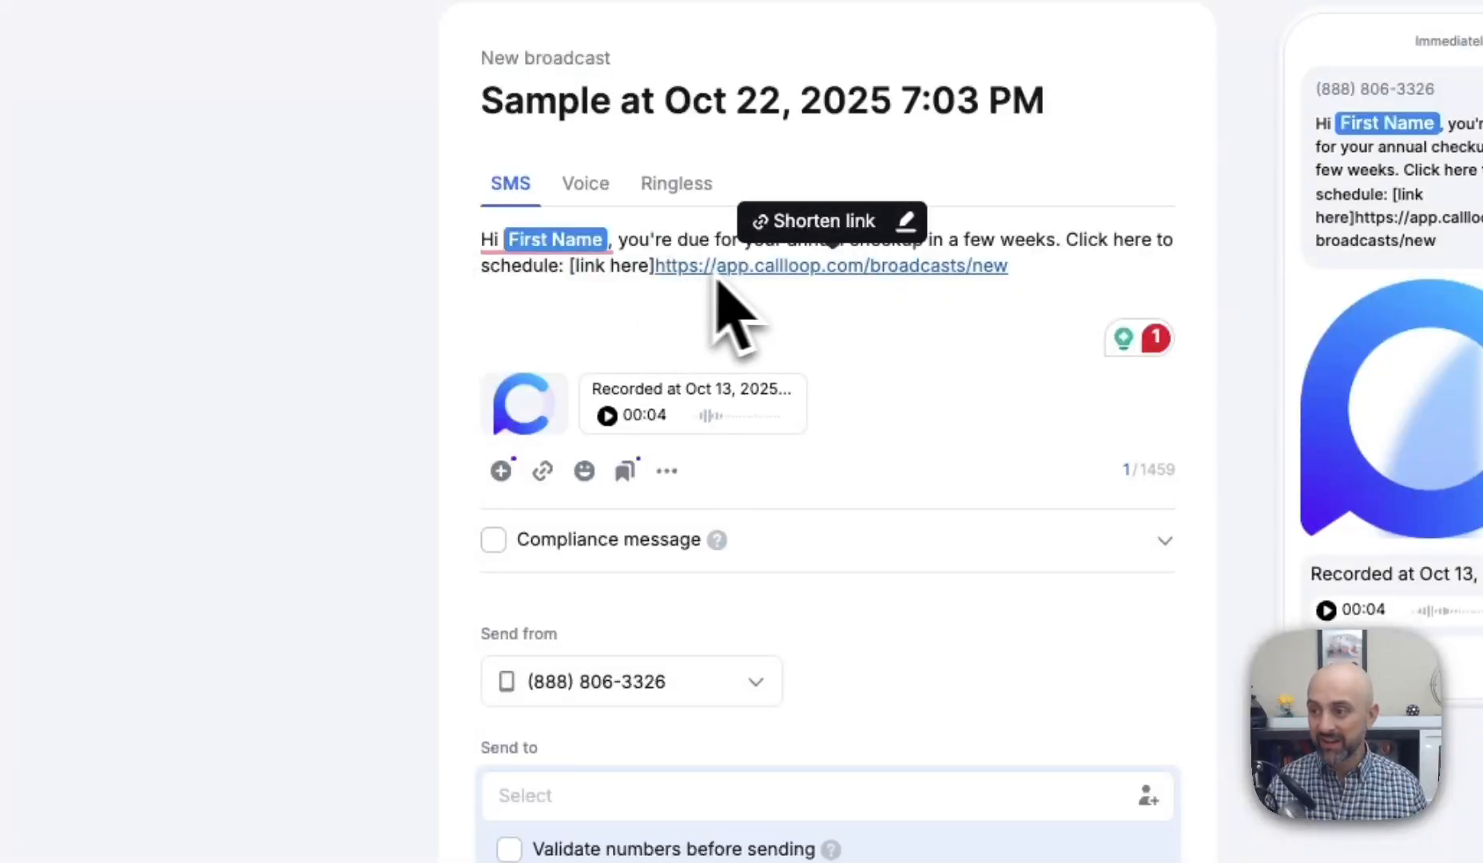
pyautogui.moveTo(653, 267); pyautogui.dragTo(568, 266)
pyautogui.press('BackSpace')
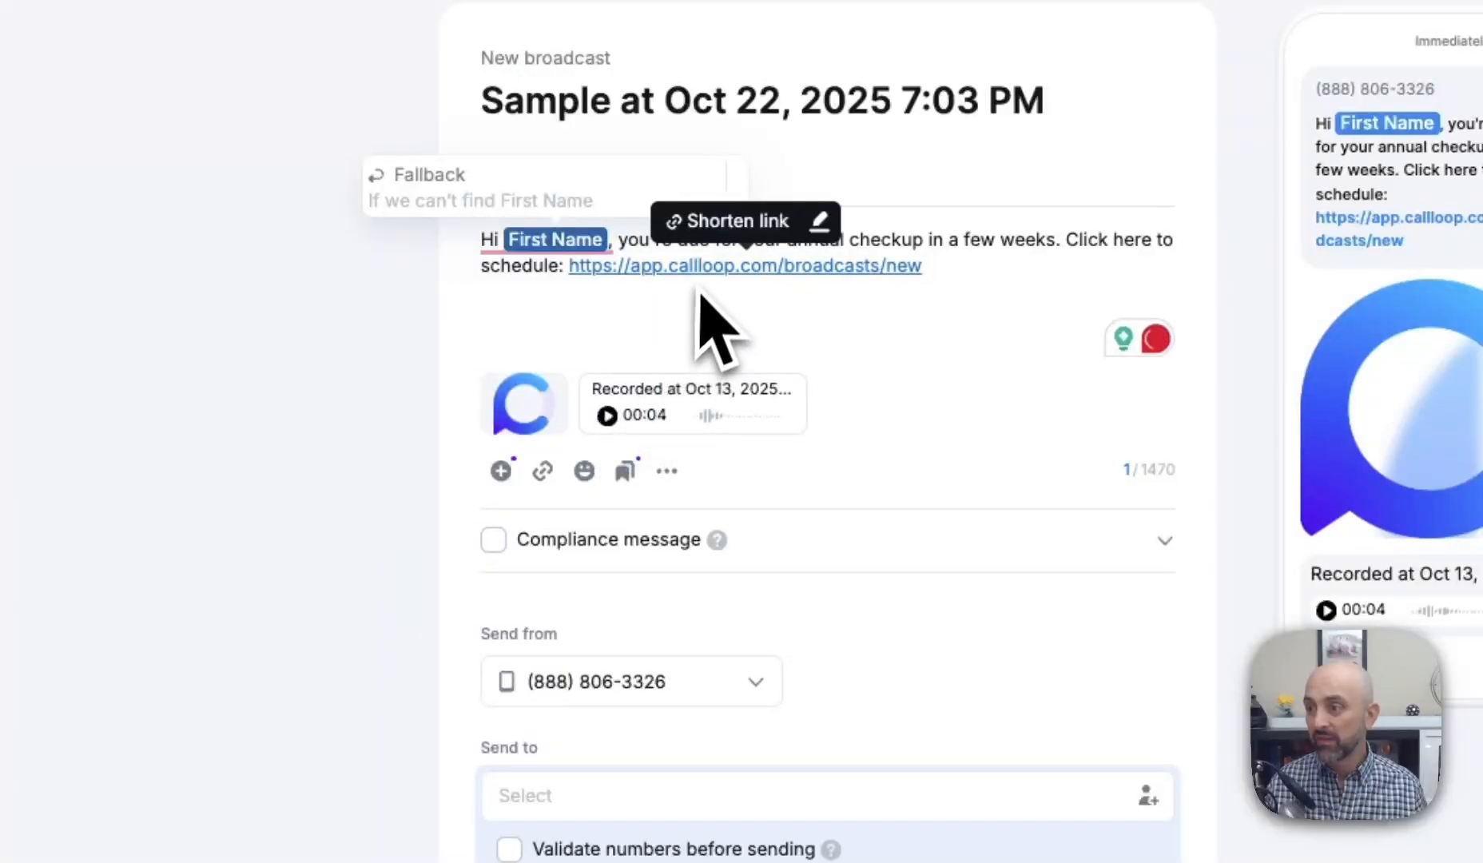
pyautogui.moveTo(927, 266); pyautogui.dragTo(574, 272)
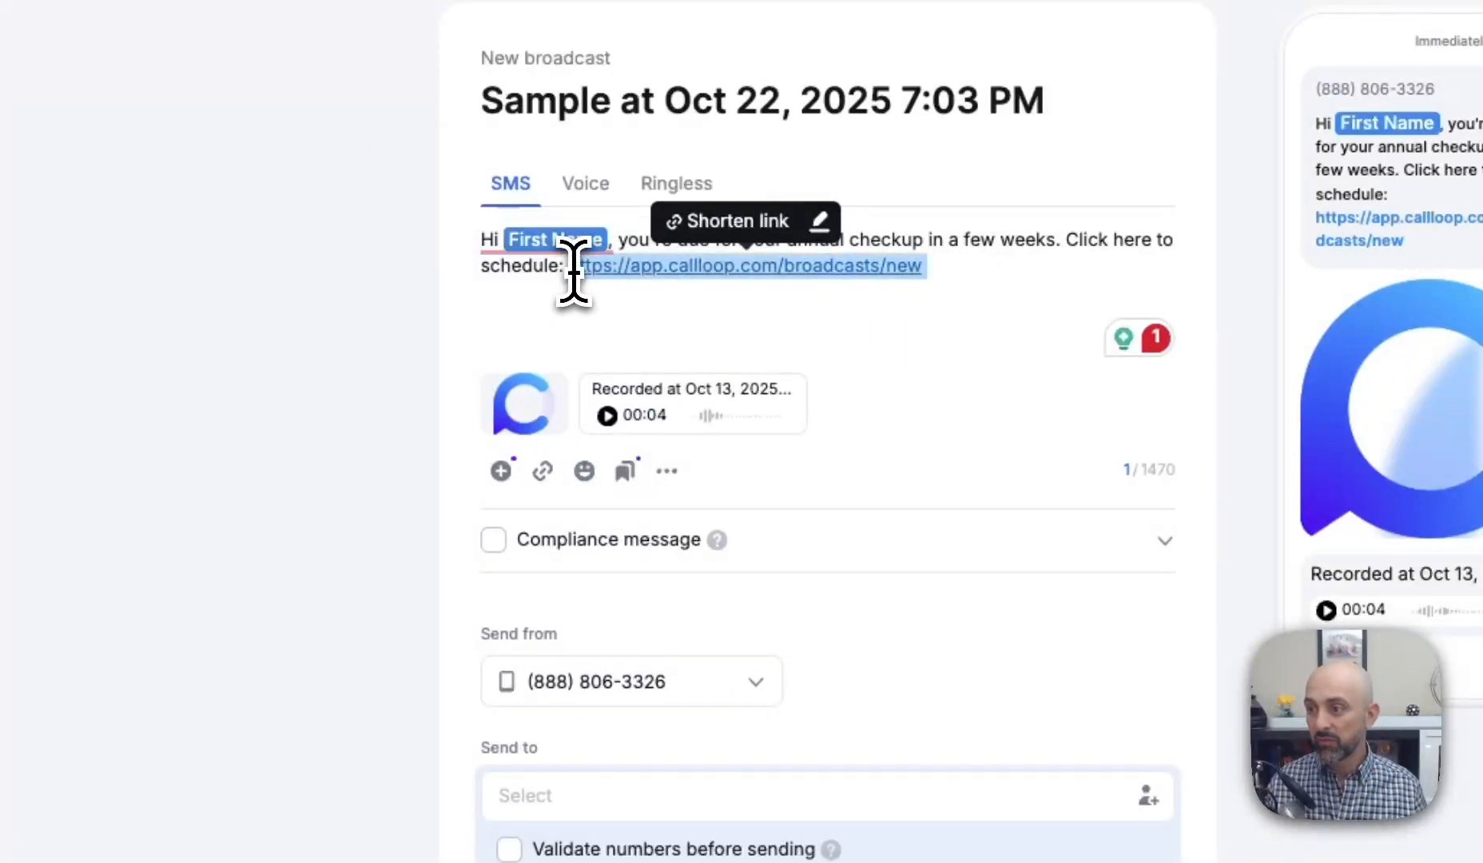
pyautogui.press('BackSpace')
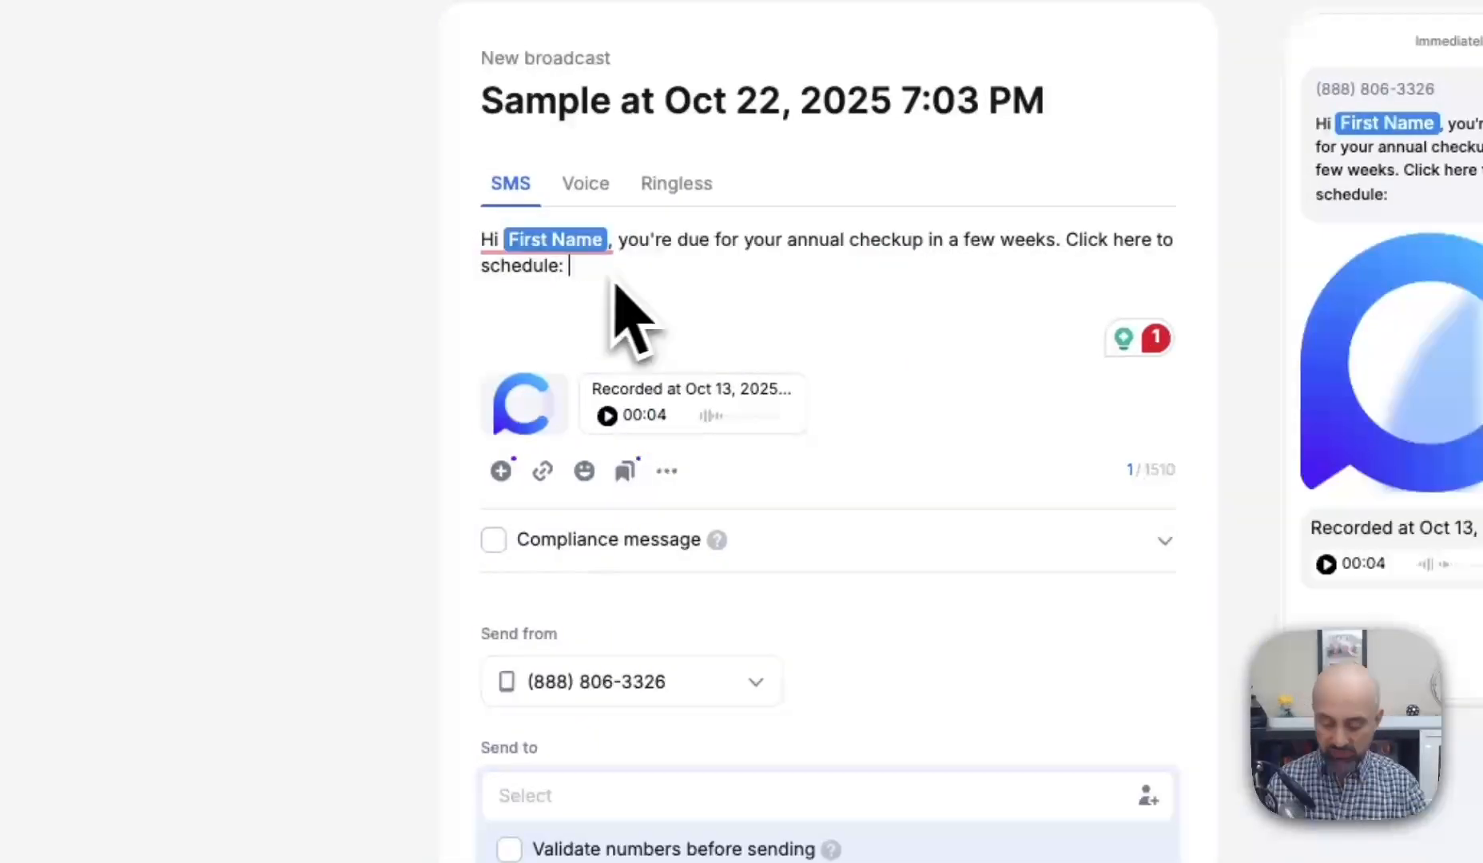
pyautogui.click(543, 473)
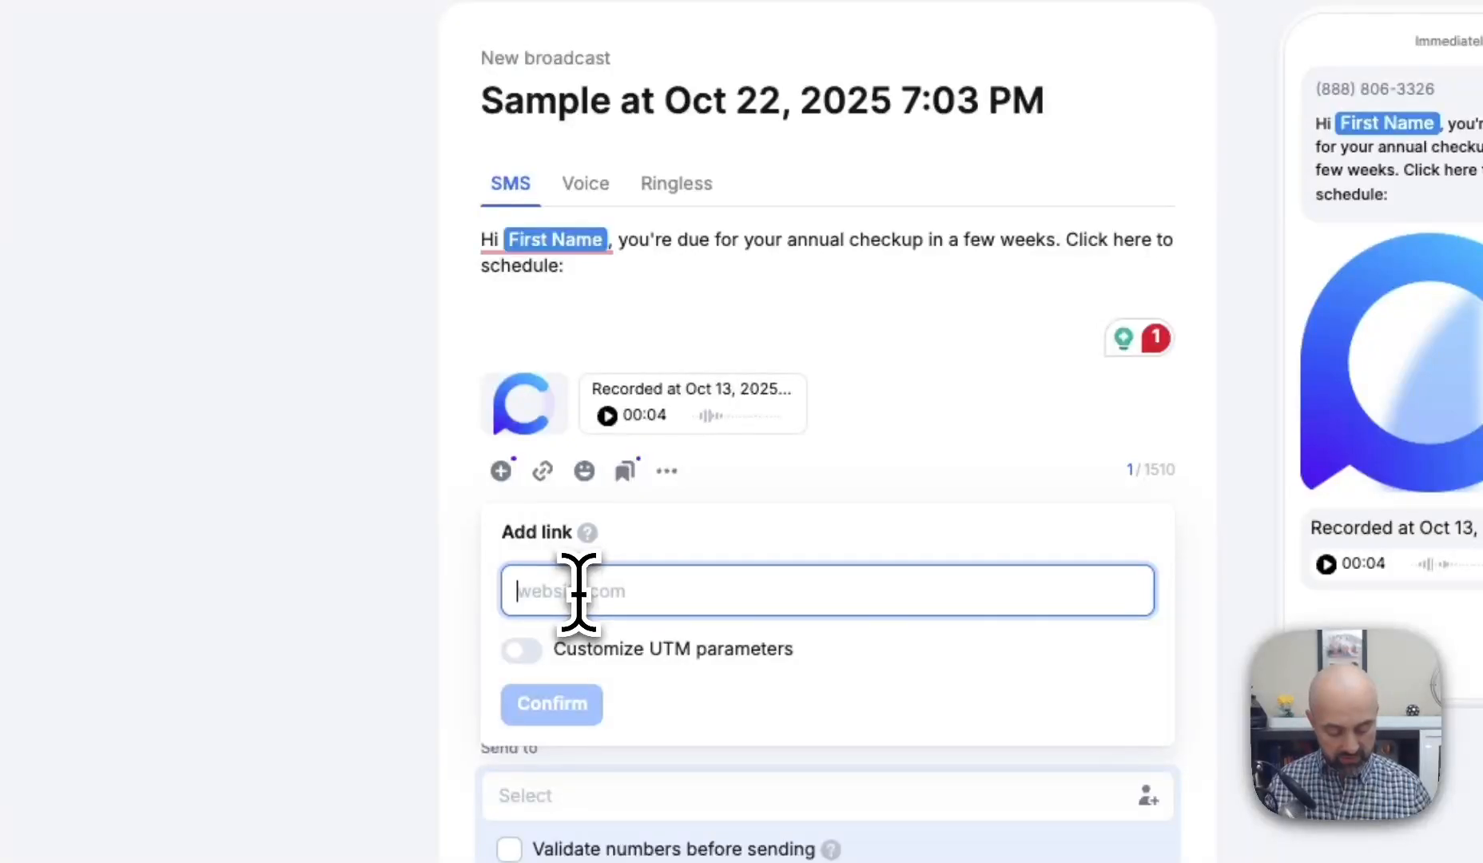
pyautogui.hotkey('ctrl', 'v')
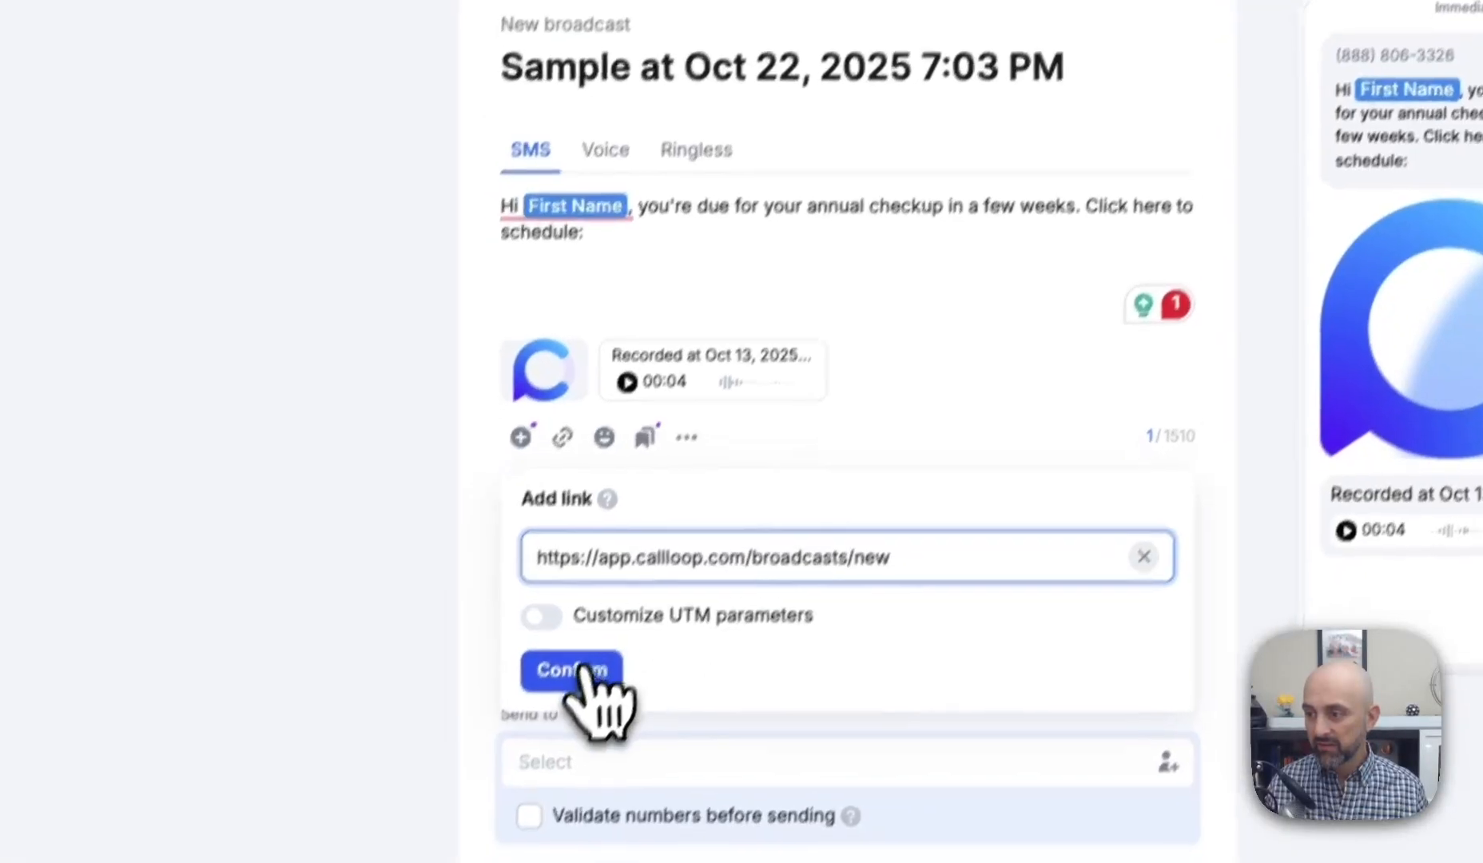
pyautogui.click(574, 670)
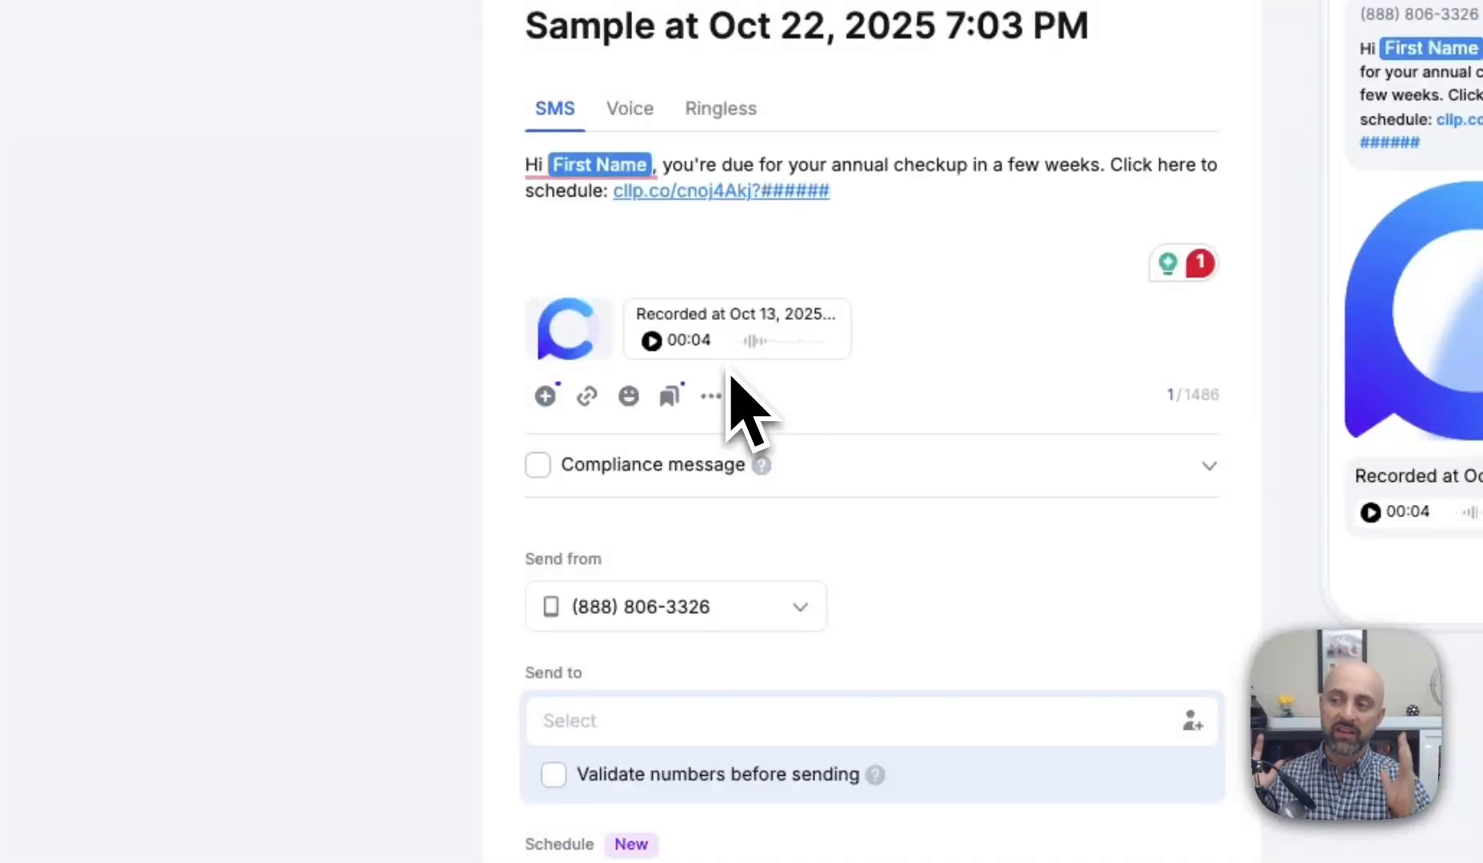
# Step: Insert the Webinar Date custom field as personalization on a new line below the message's link
pyautogui.click(711, 396)
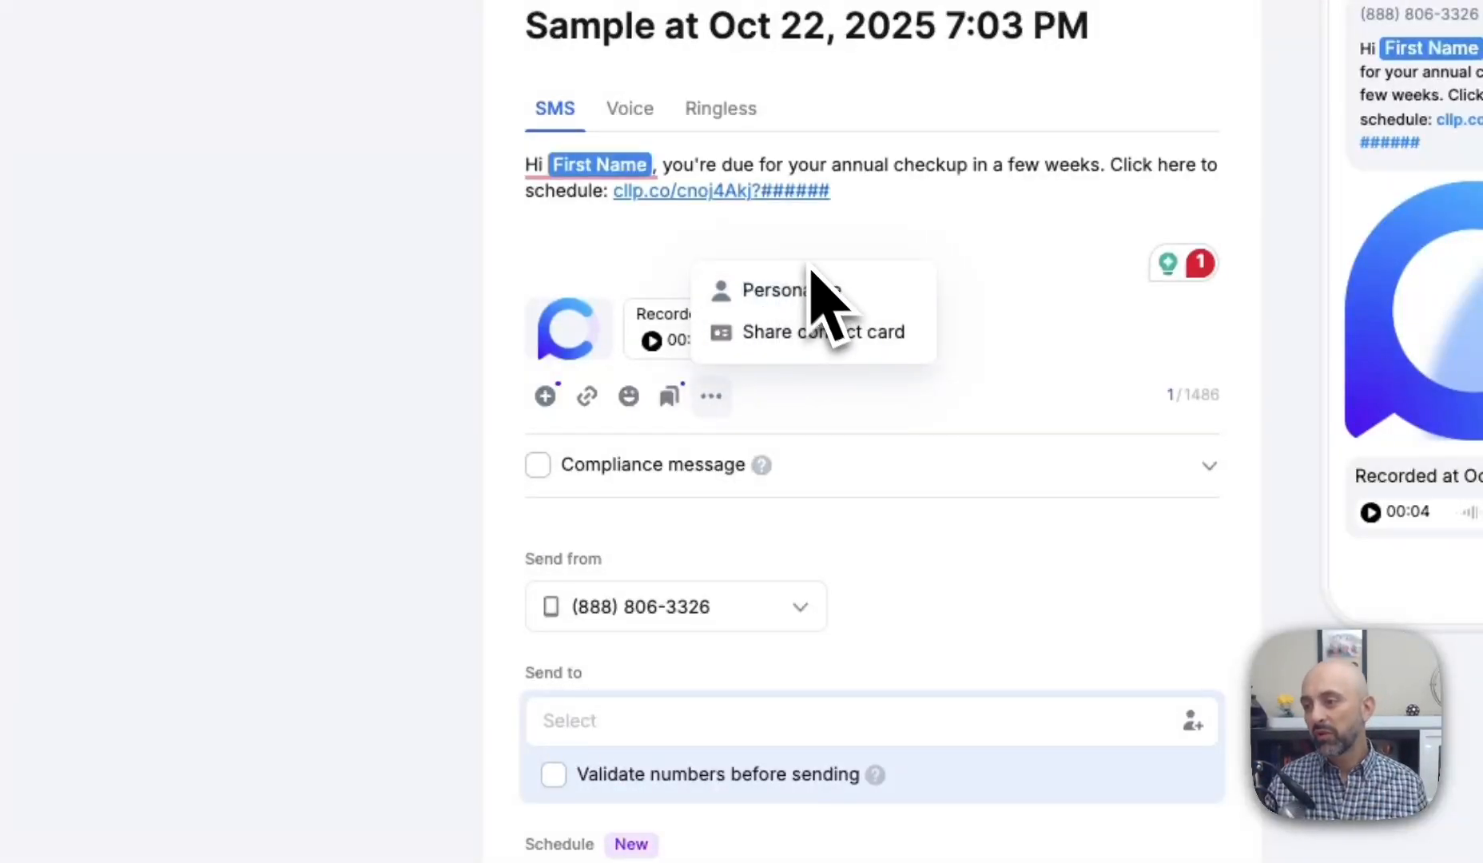
pyautogui.click(598, 168)
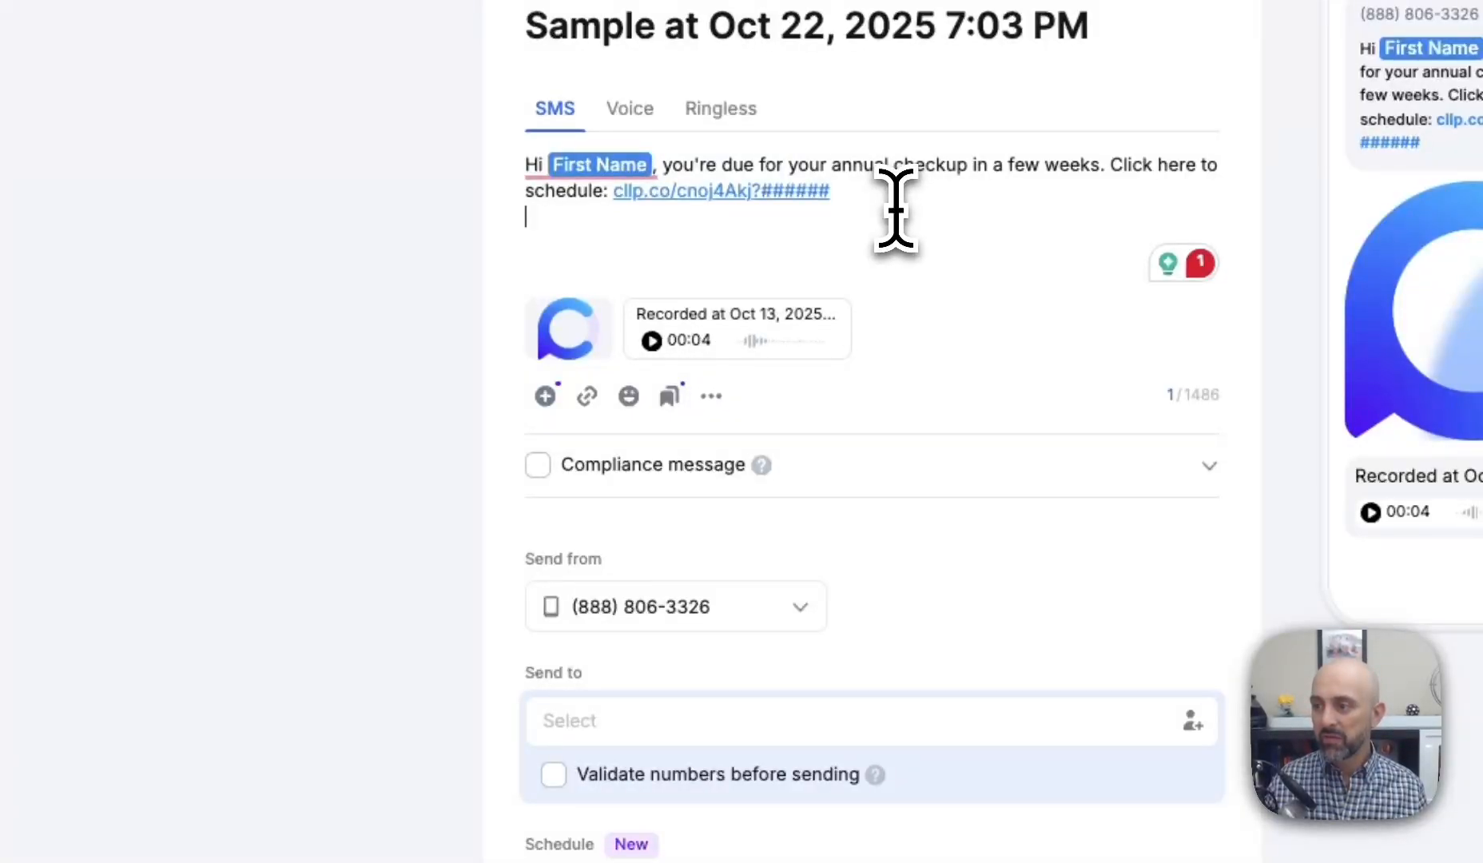
pyautogui.click(711, 396)
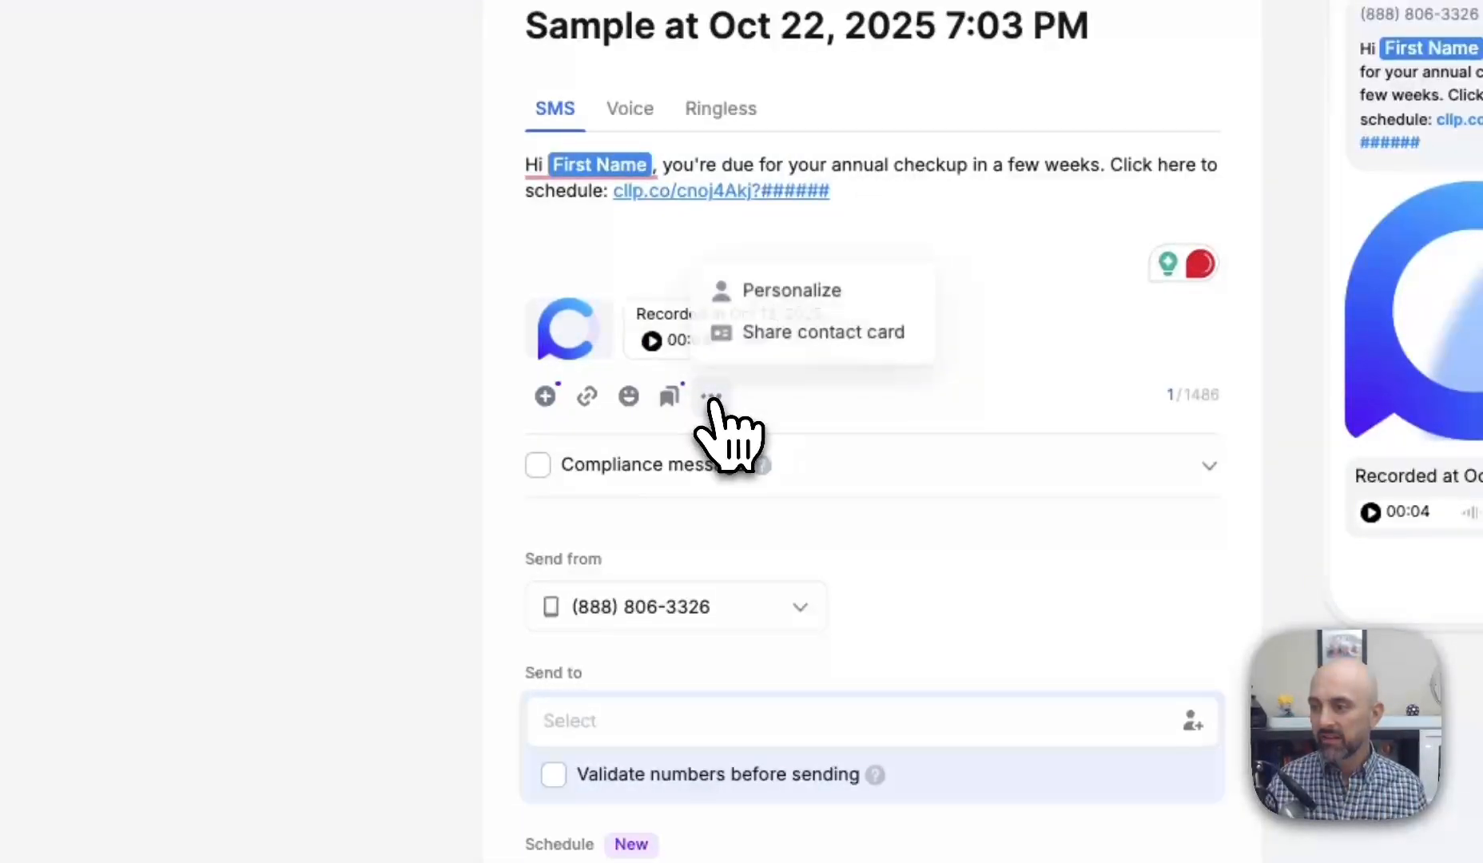
pyautogui.click(765, 296)
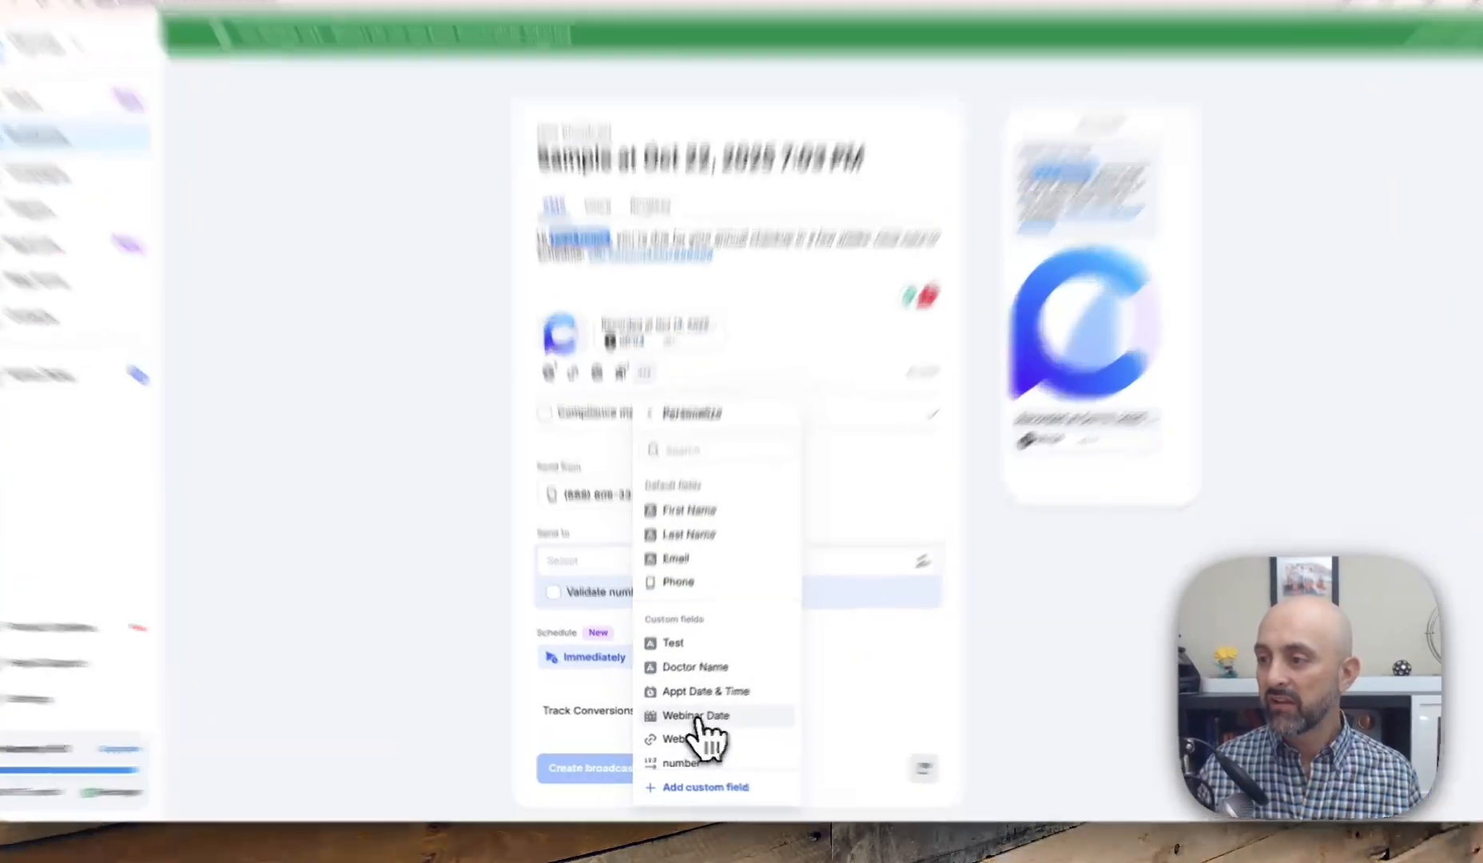
pyautogui.click(687, 721)
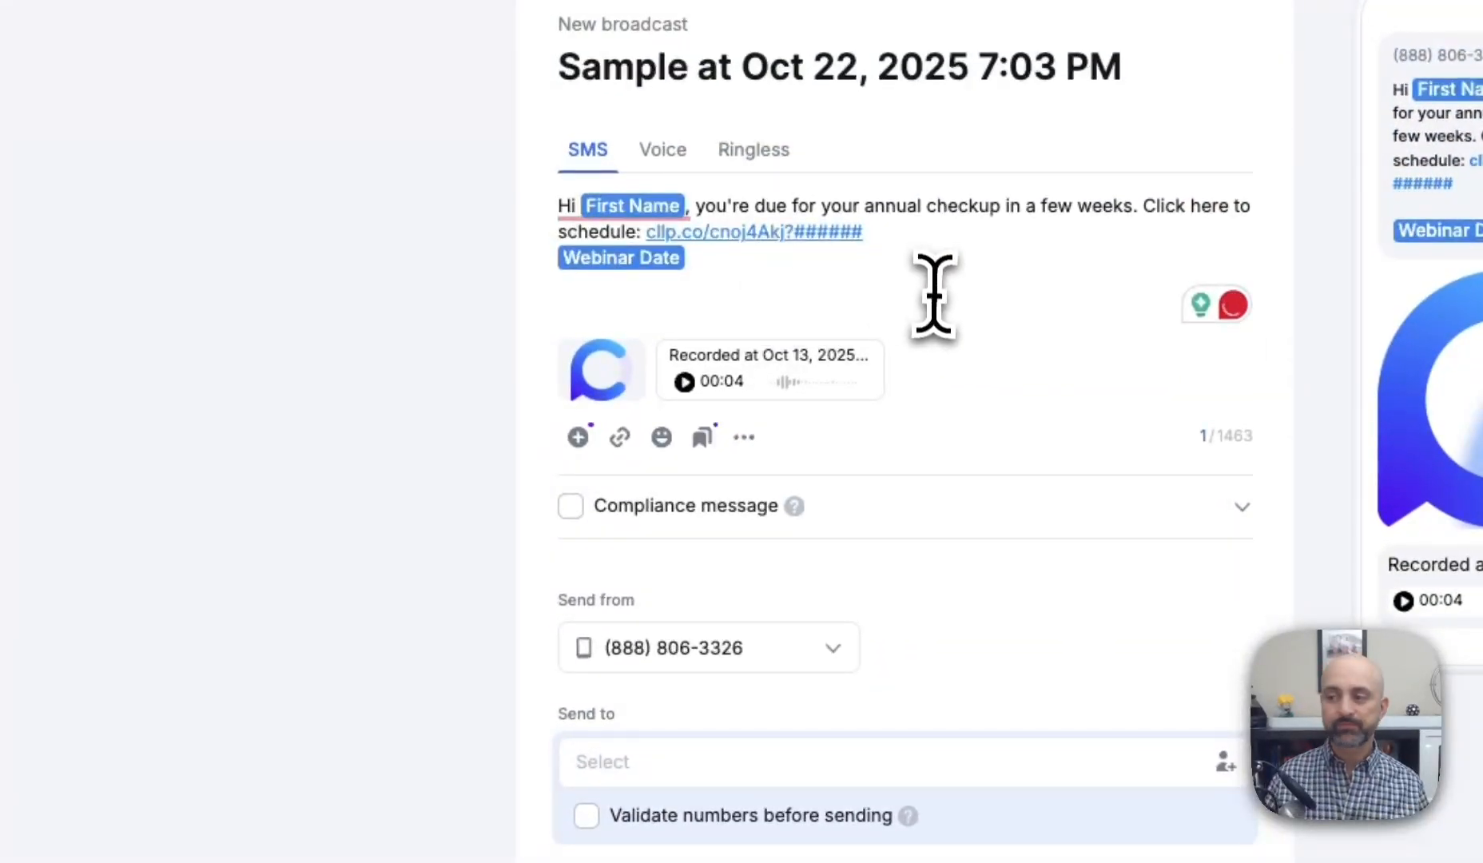
# Step: Include the compliance message in the SMS and view the available send-from numbers, keeping the current toll-free number
pyautogui.click(571, 506)
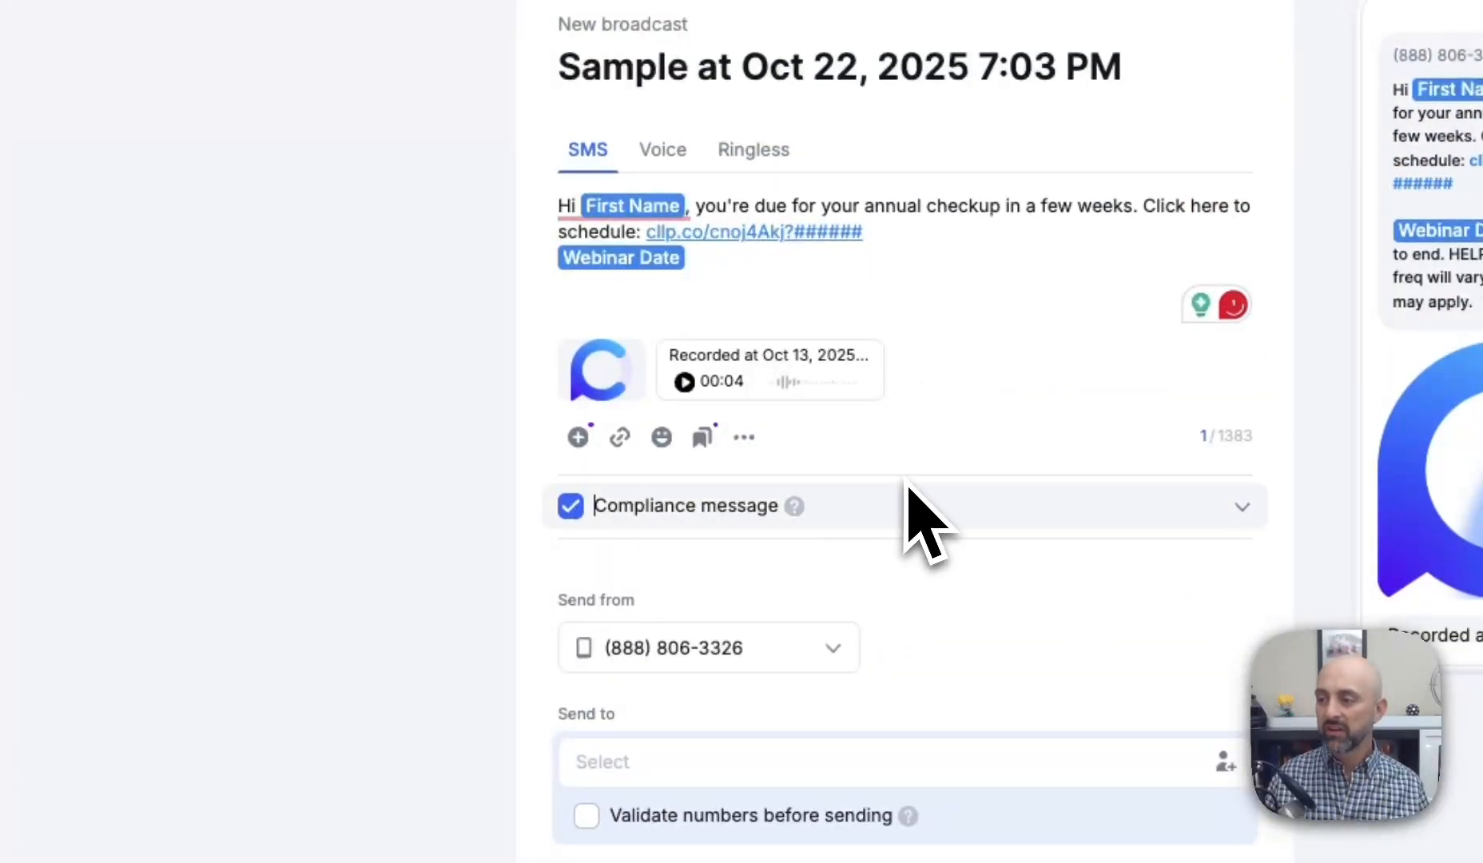
pyautogui.scroll(-1, 886, 497)
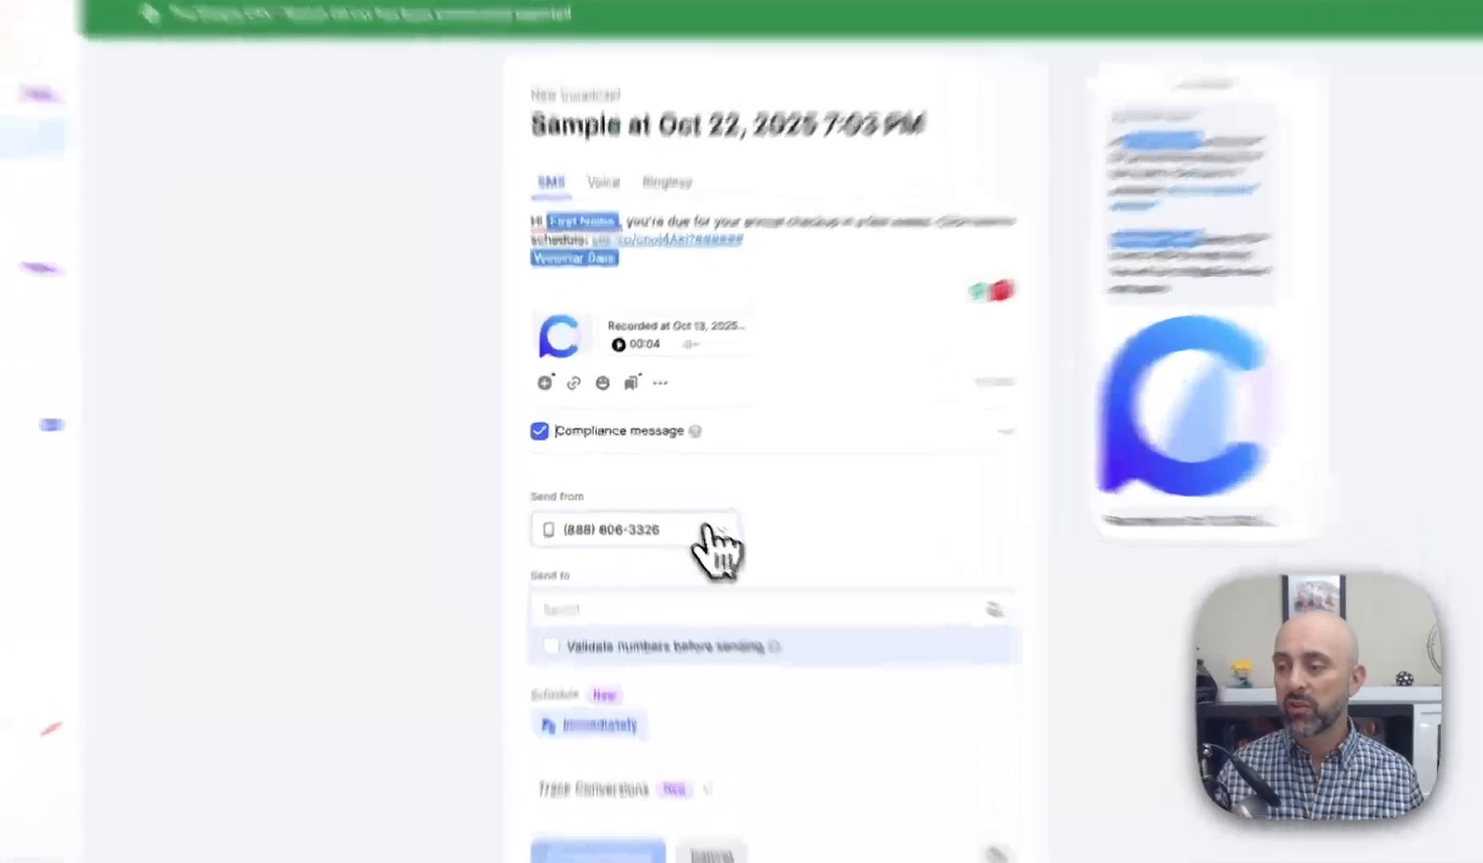
pyautogui.click(646, 503)
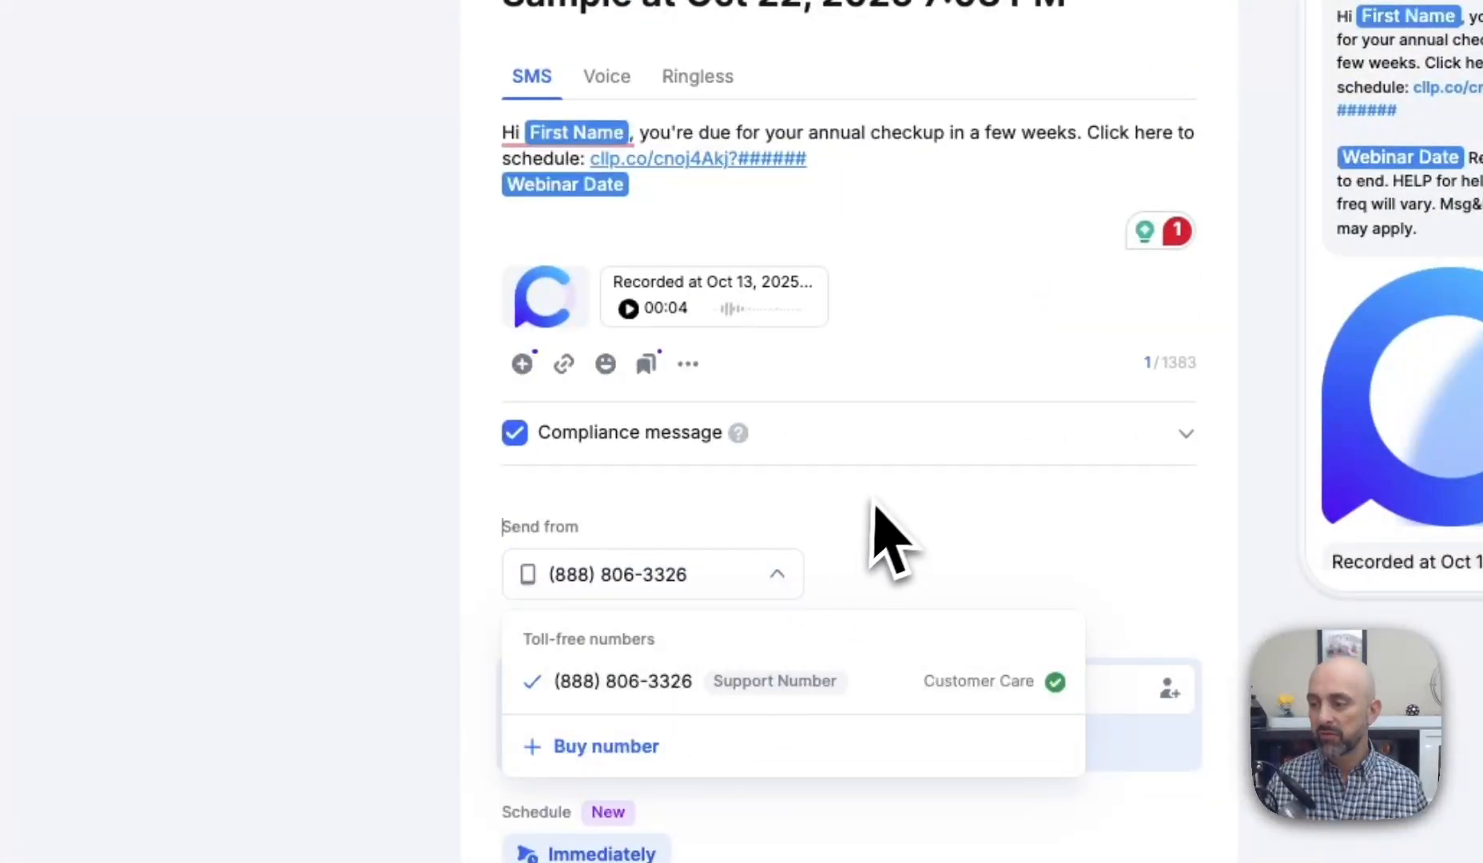
pyautogui.click(811, 562)
# Step: Choose the Past Customers list as recipient and look at the PhoneCheckr number validation information without enabling it
pyautogui.click(602, 692)
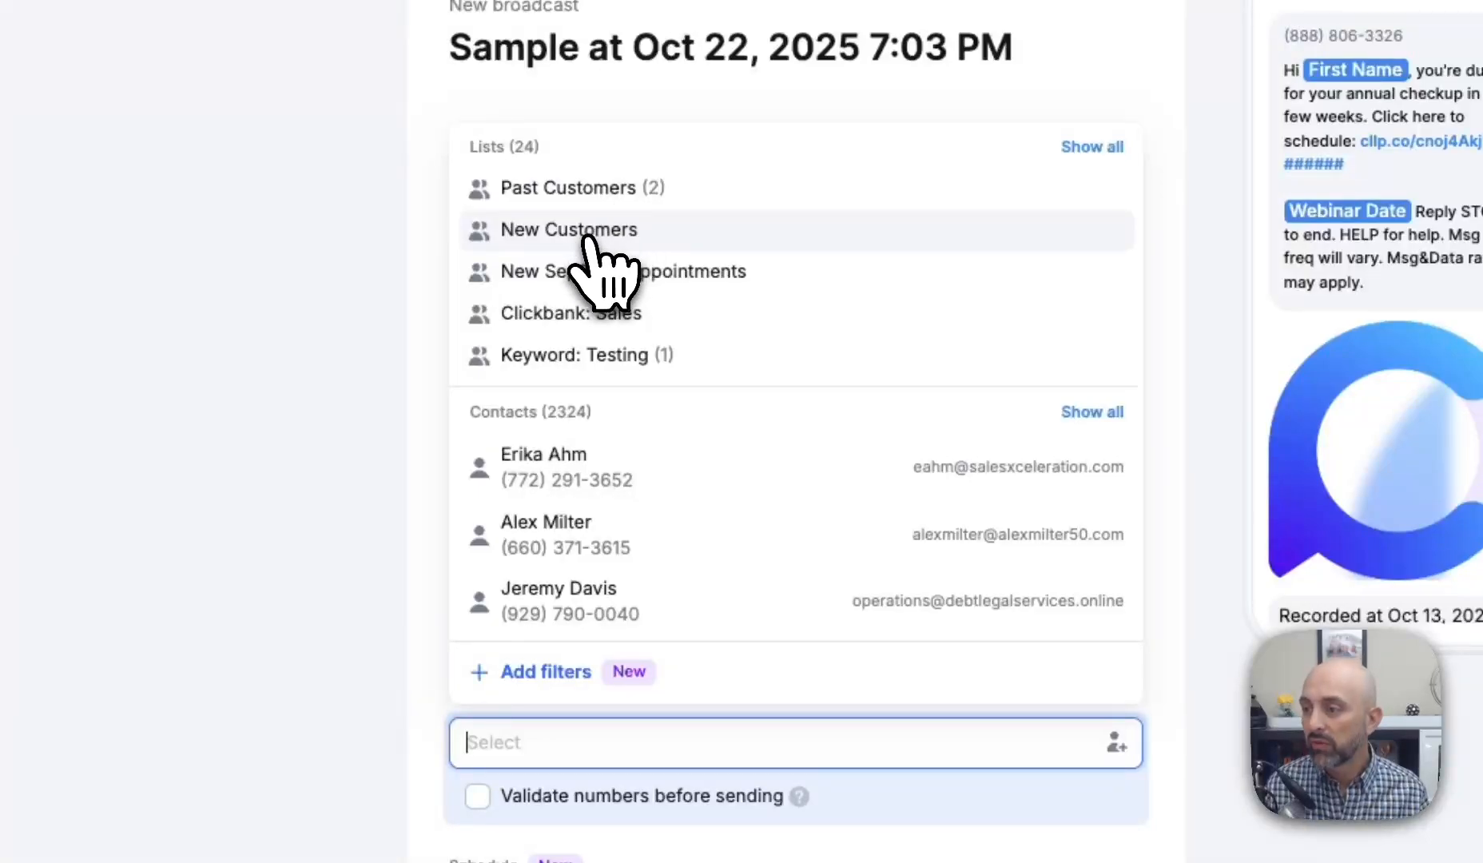
pyautogui.click(587, 188)
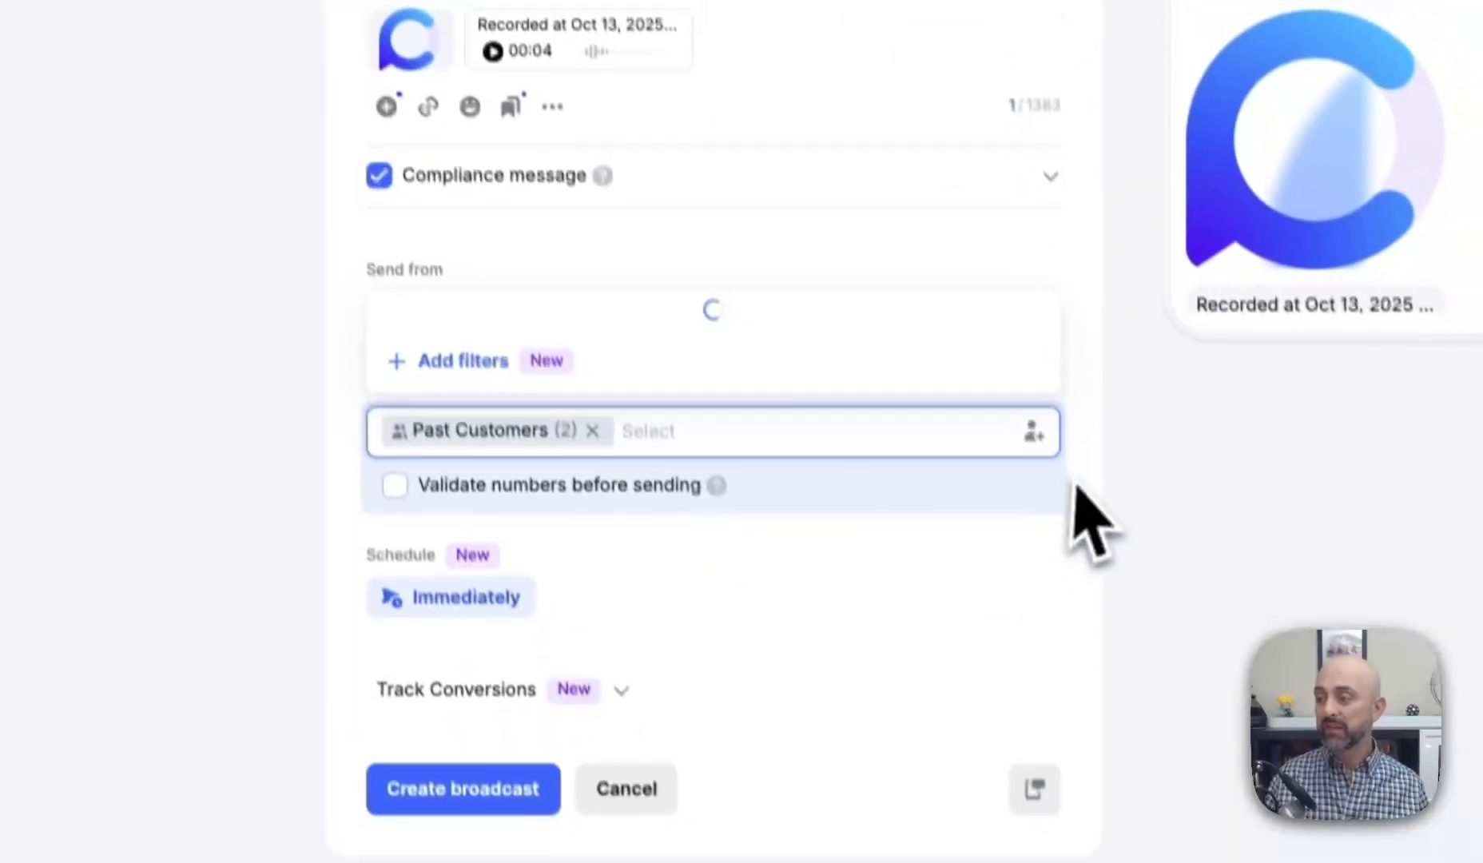
pyautogui.click(1169, 797)
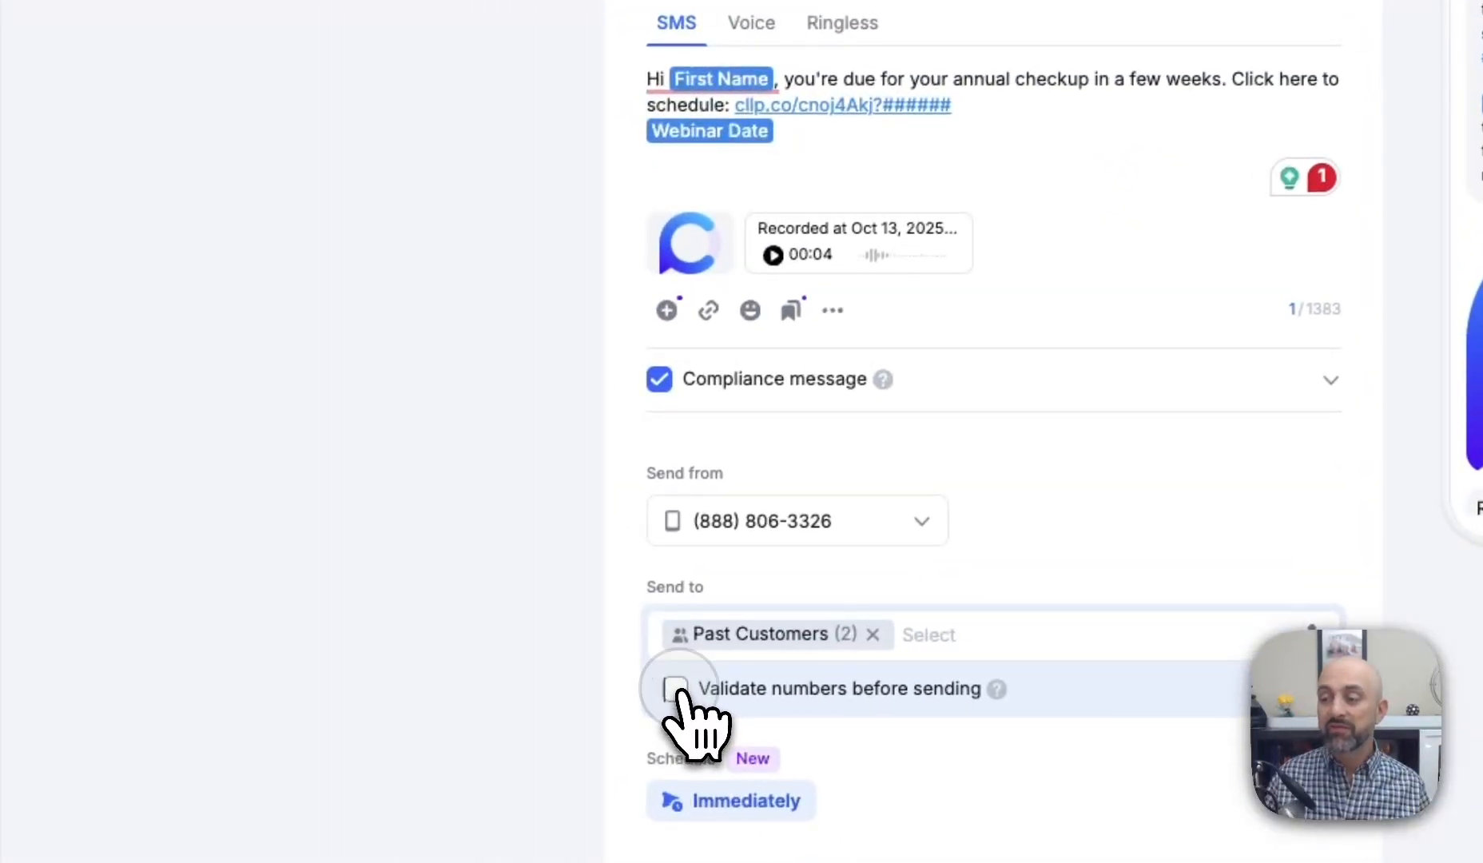
pyautogui.click(670, 685)
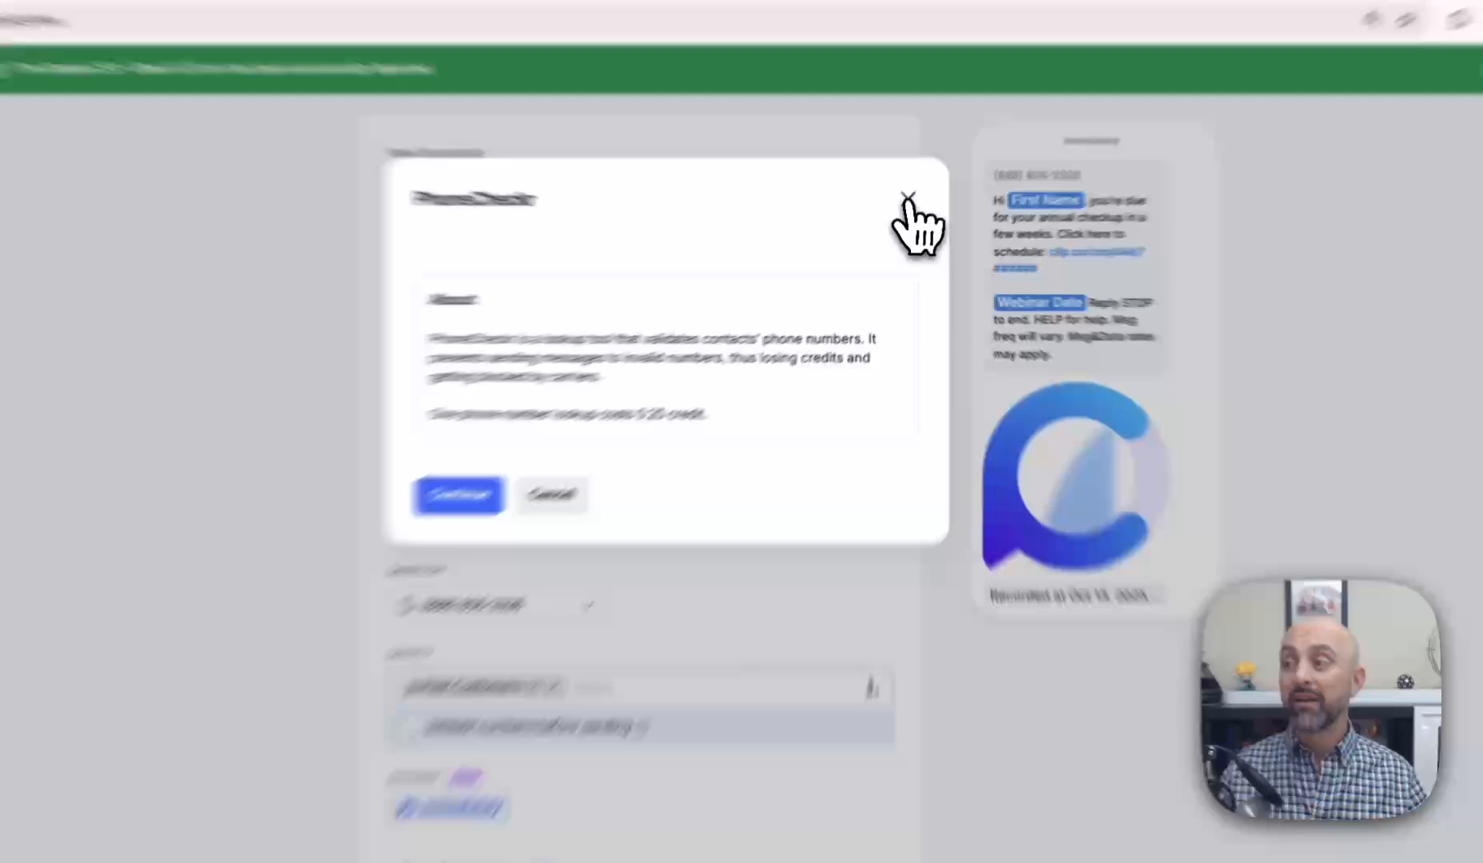
pyautogui.click(908, 220)
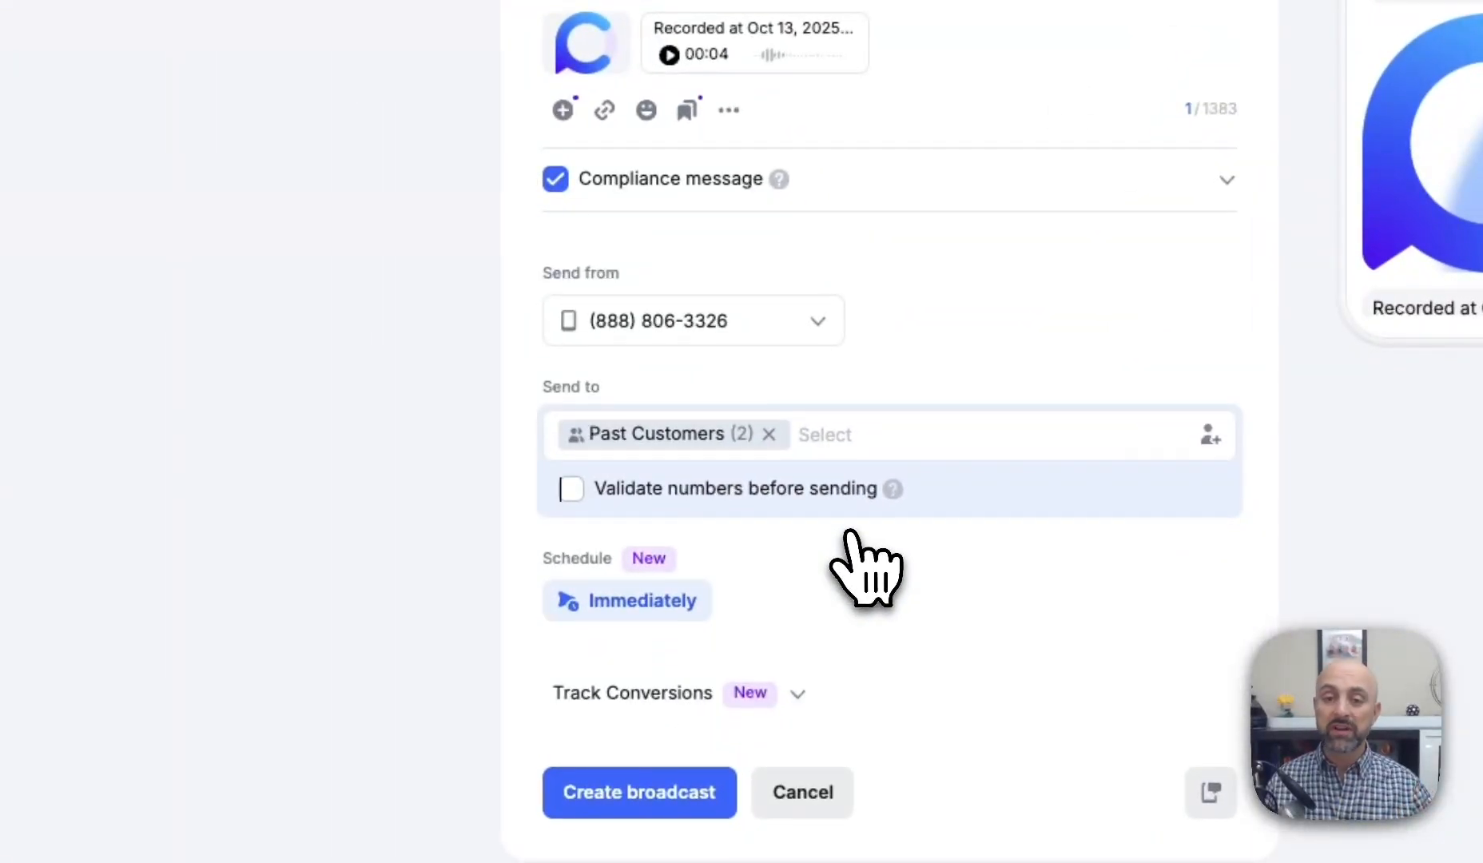
# Step: Set the broadcast to send later with advanced scheduling, limited to 10,000 contacts per day on weekdays at 12:15 PM
pyautogui.click(639, 603)
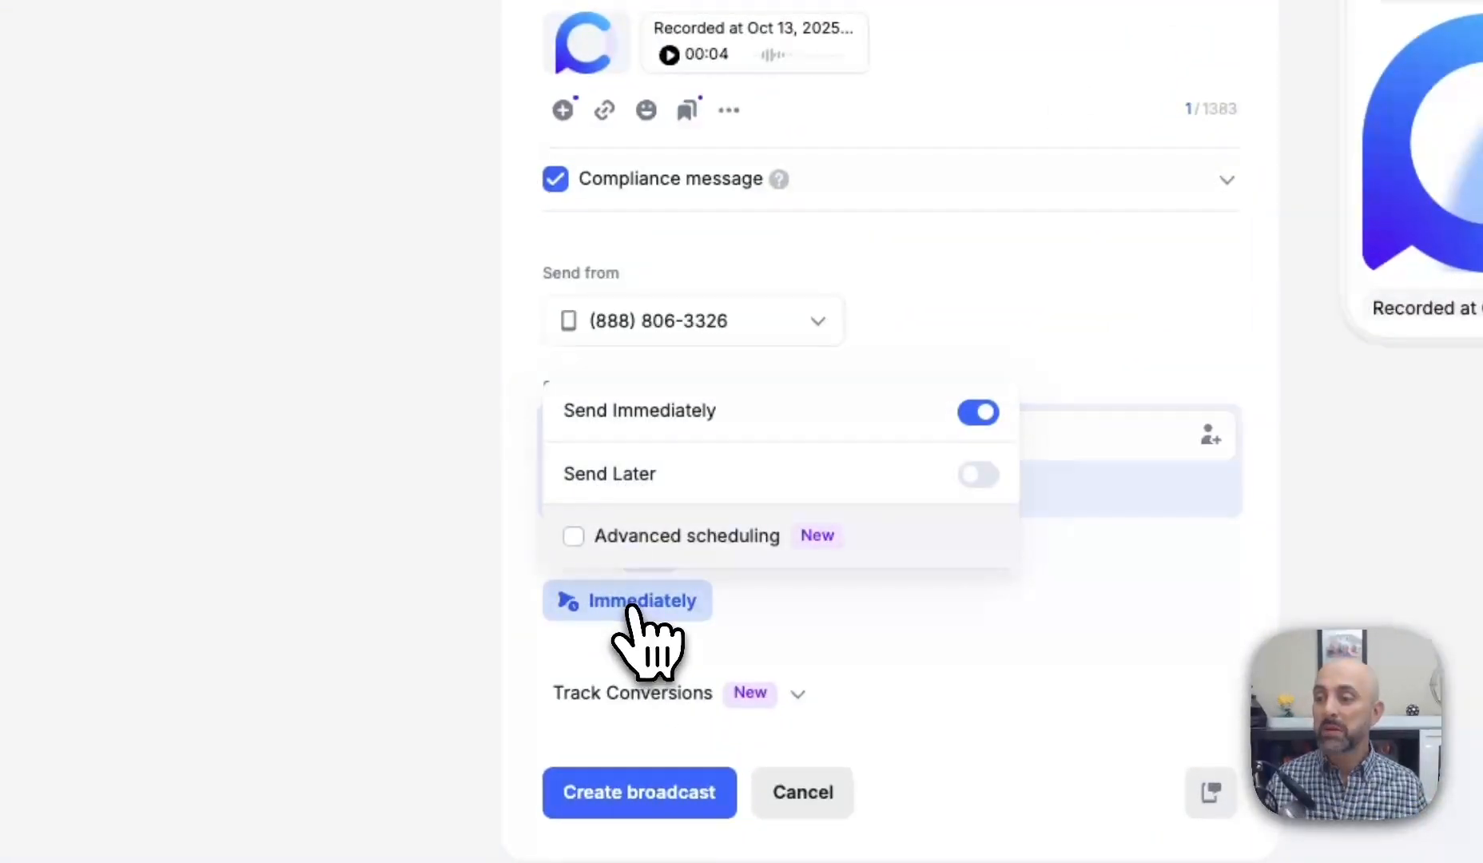
pyautogui.click(793, 473)
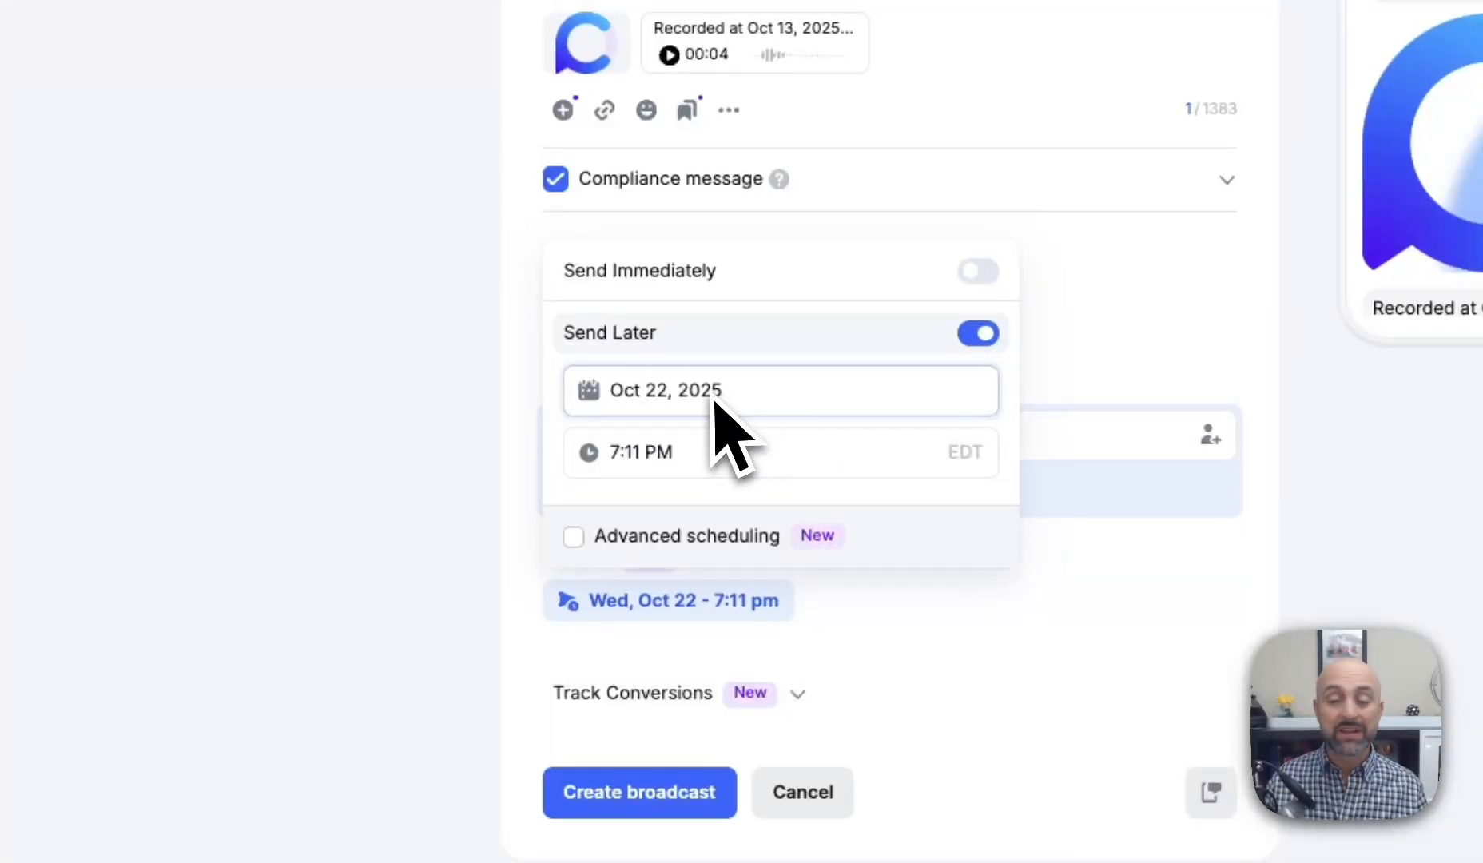
pyautogui.click(573, 536)
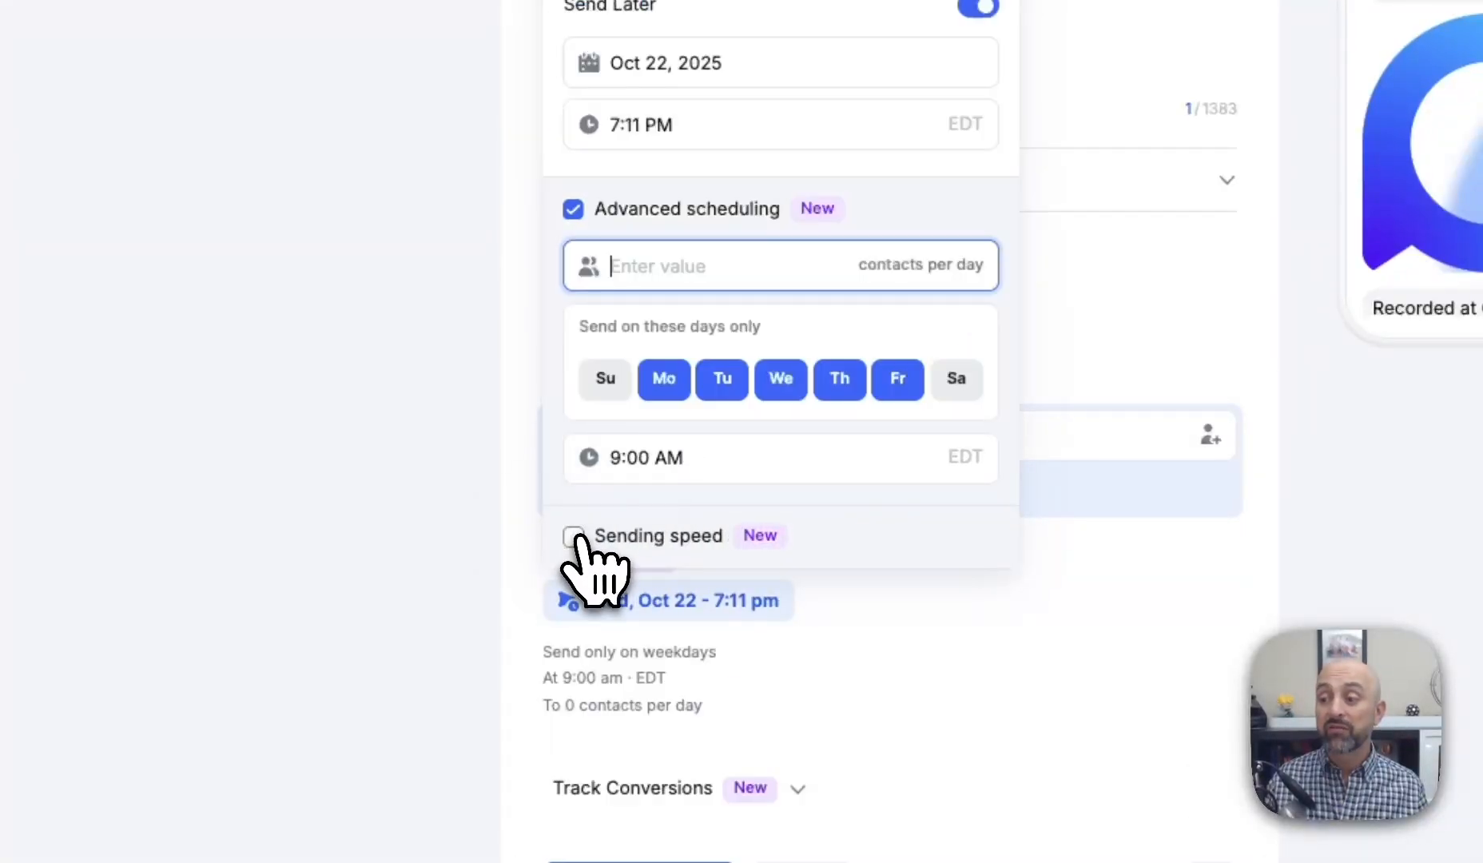
pyautogui.click(662, 265)
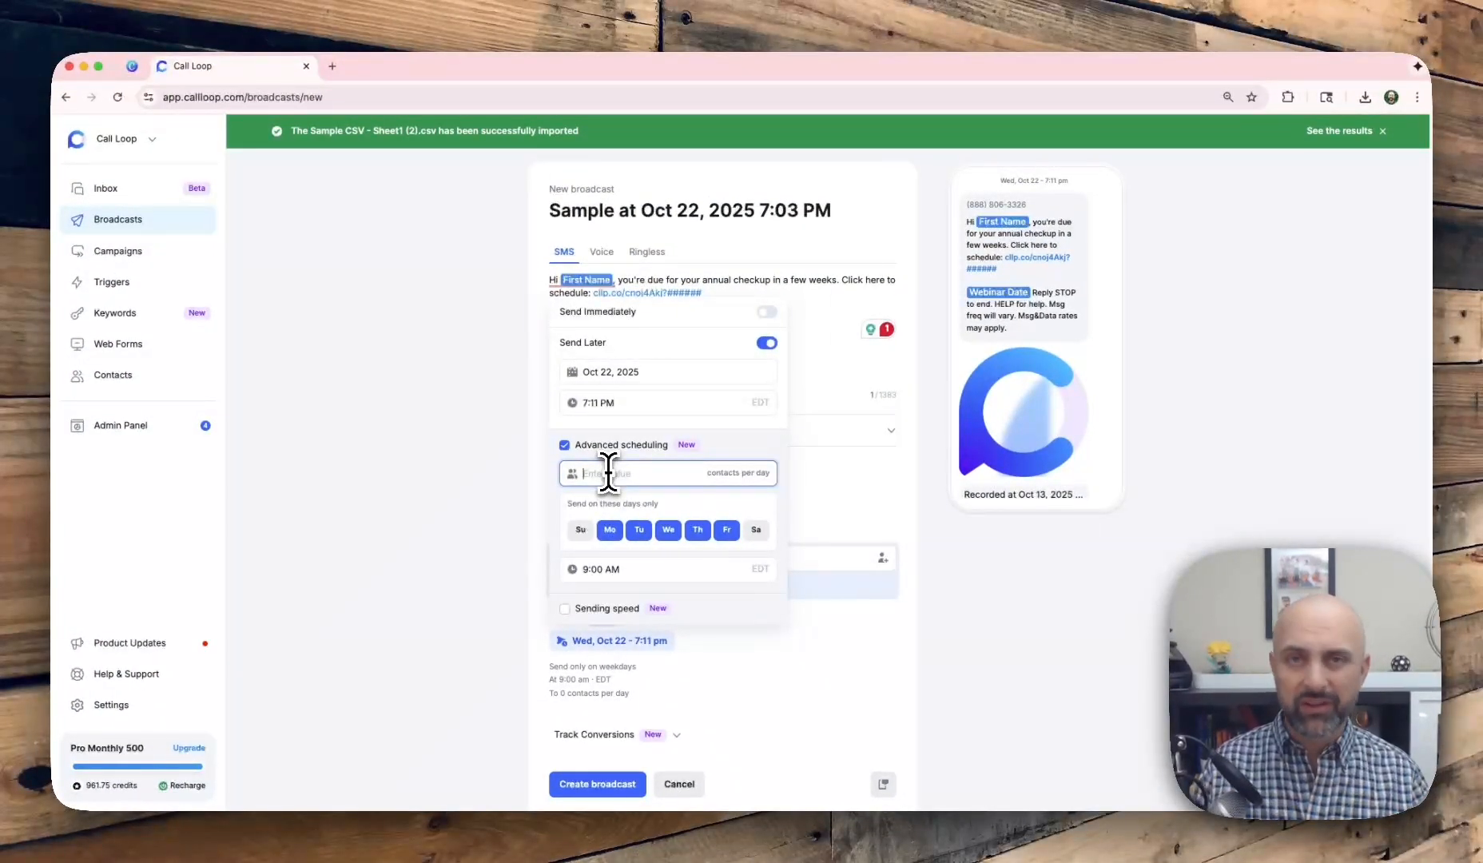
pyautogui.write('10,000')
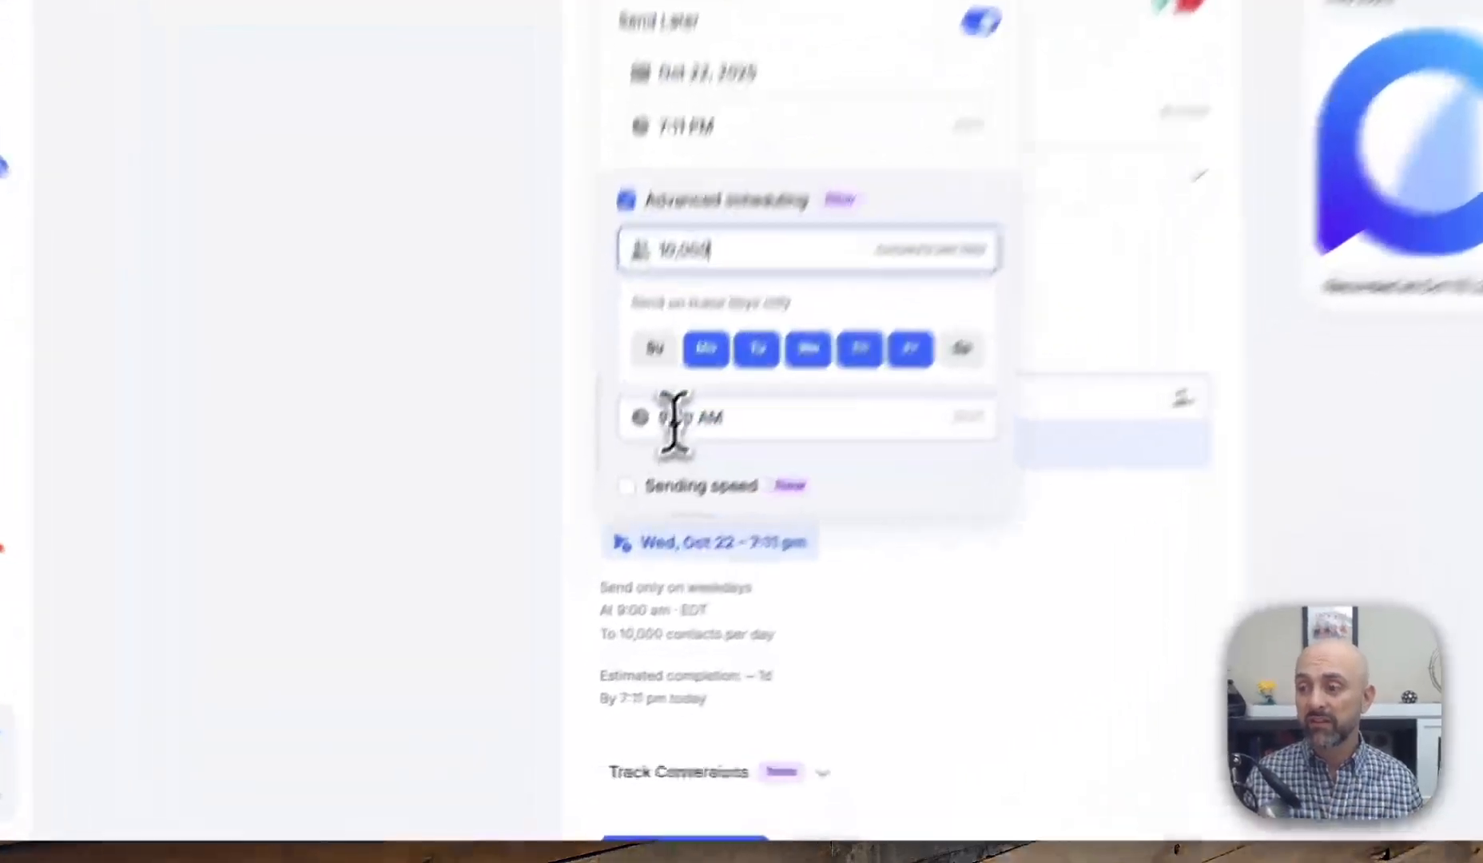
pyautogui.click(591, 569)
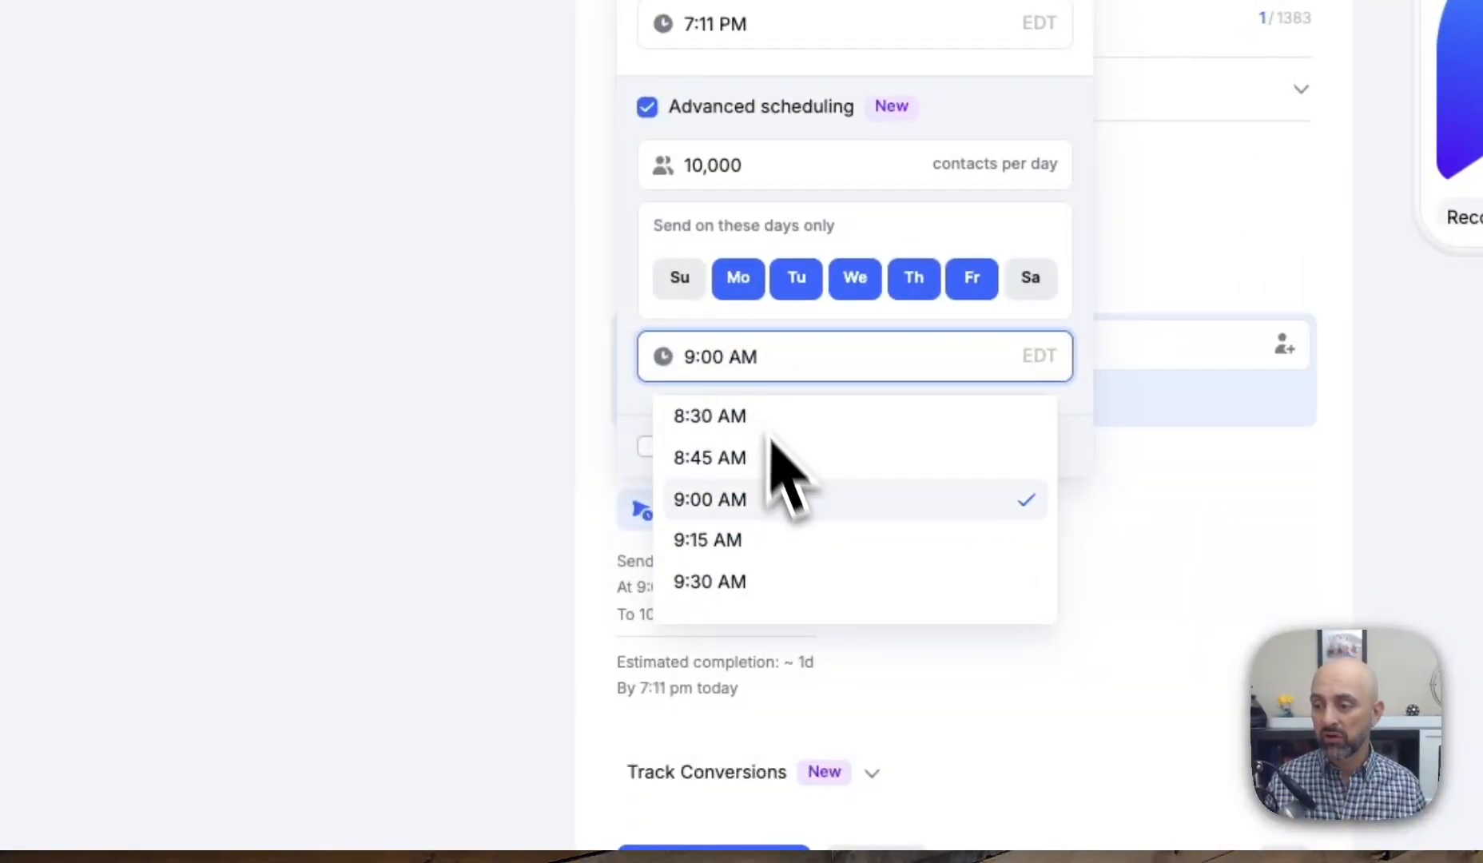
pyautogui.scroll(-5, 771, 480)
pyautogui.click(765, 531)
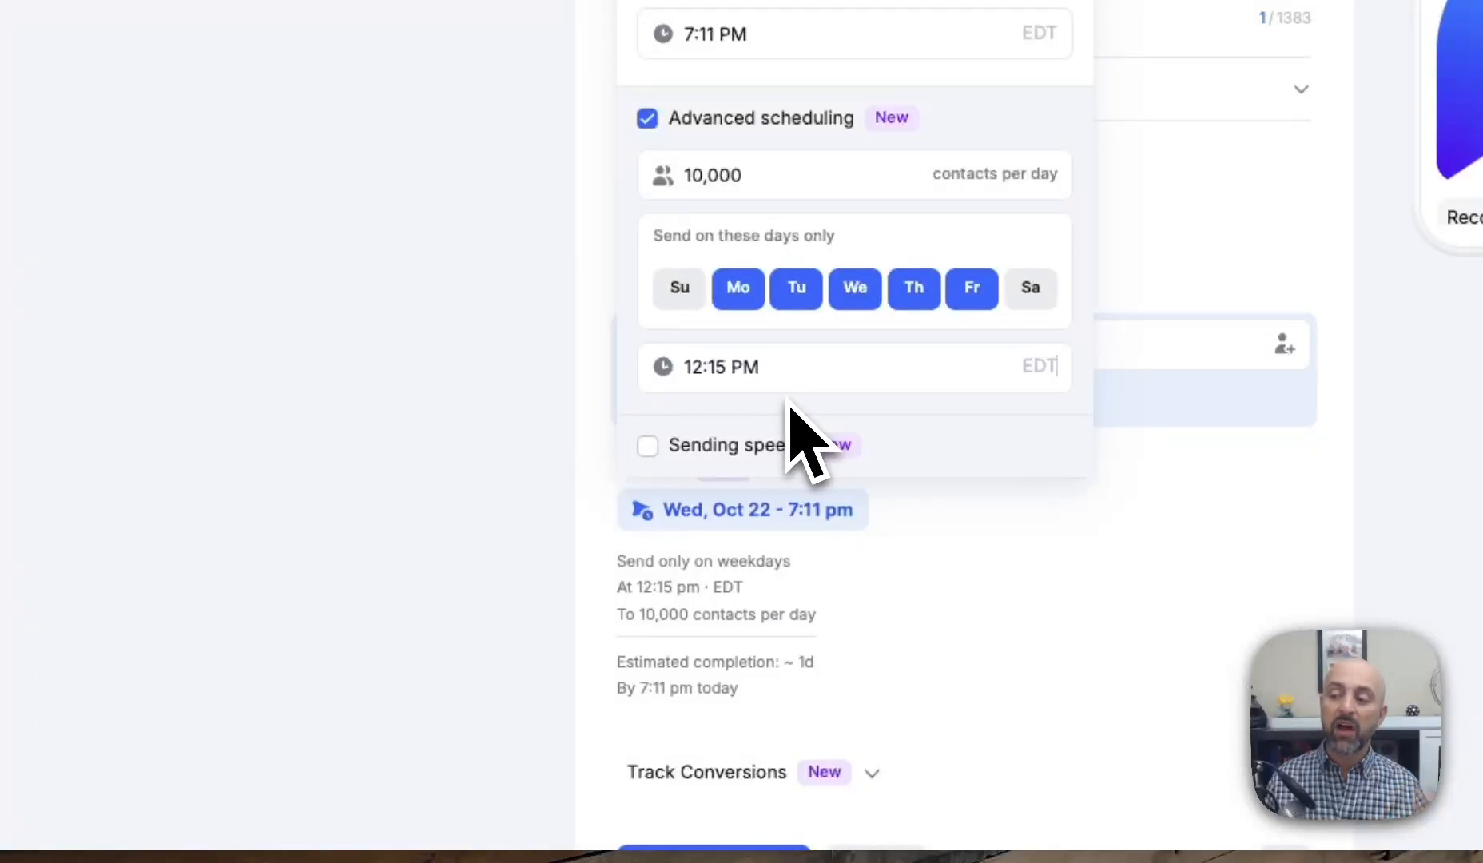
# Step: Enable a sending speed of 2,500 contacts every 60 minutes for the broadcast
pyautogui.click(647, 446)
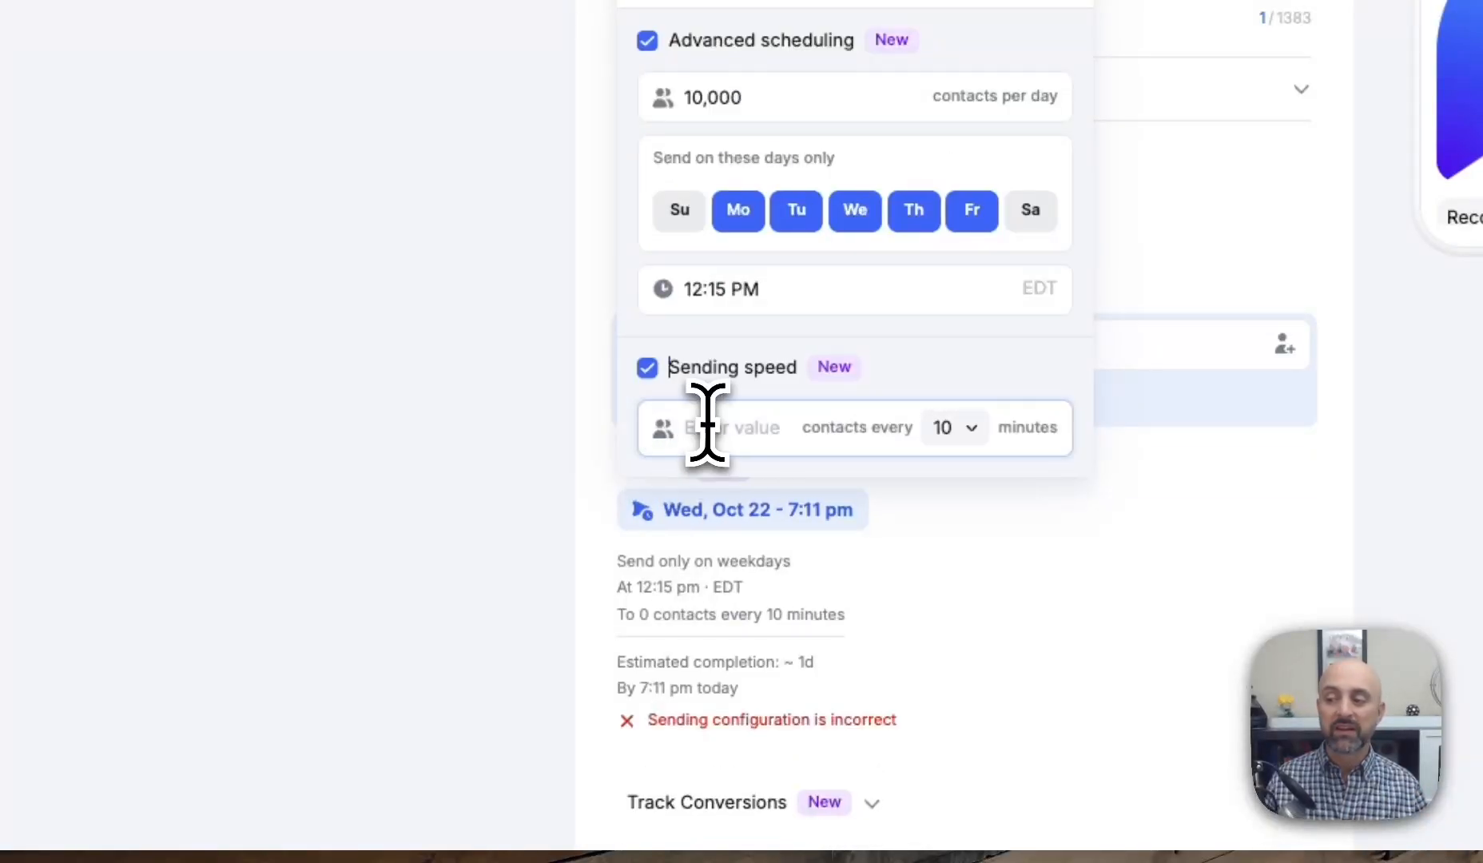
pyautogui.click(713, 428)
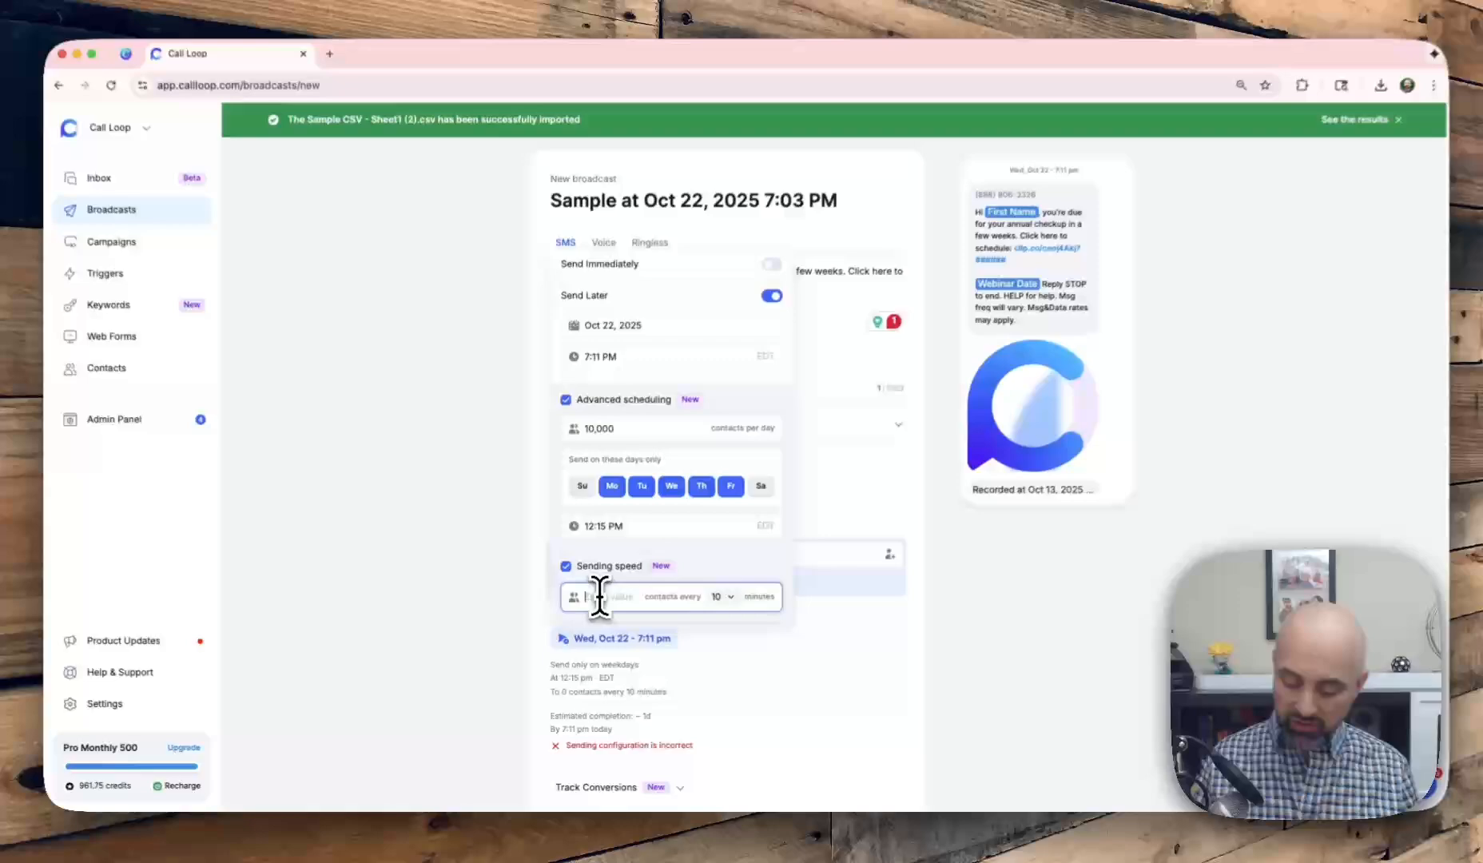
pyautogui.write('2,500')
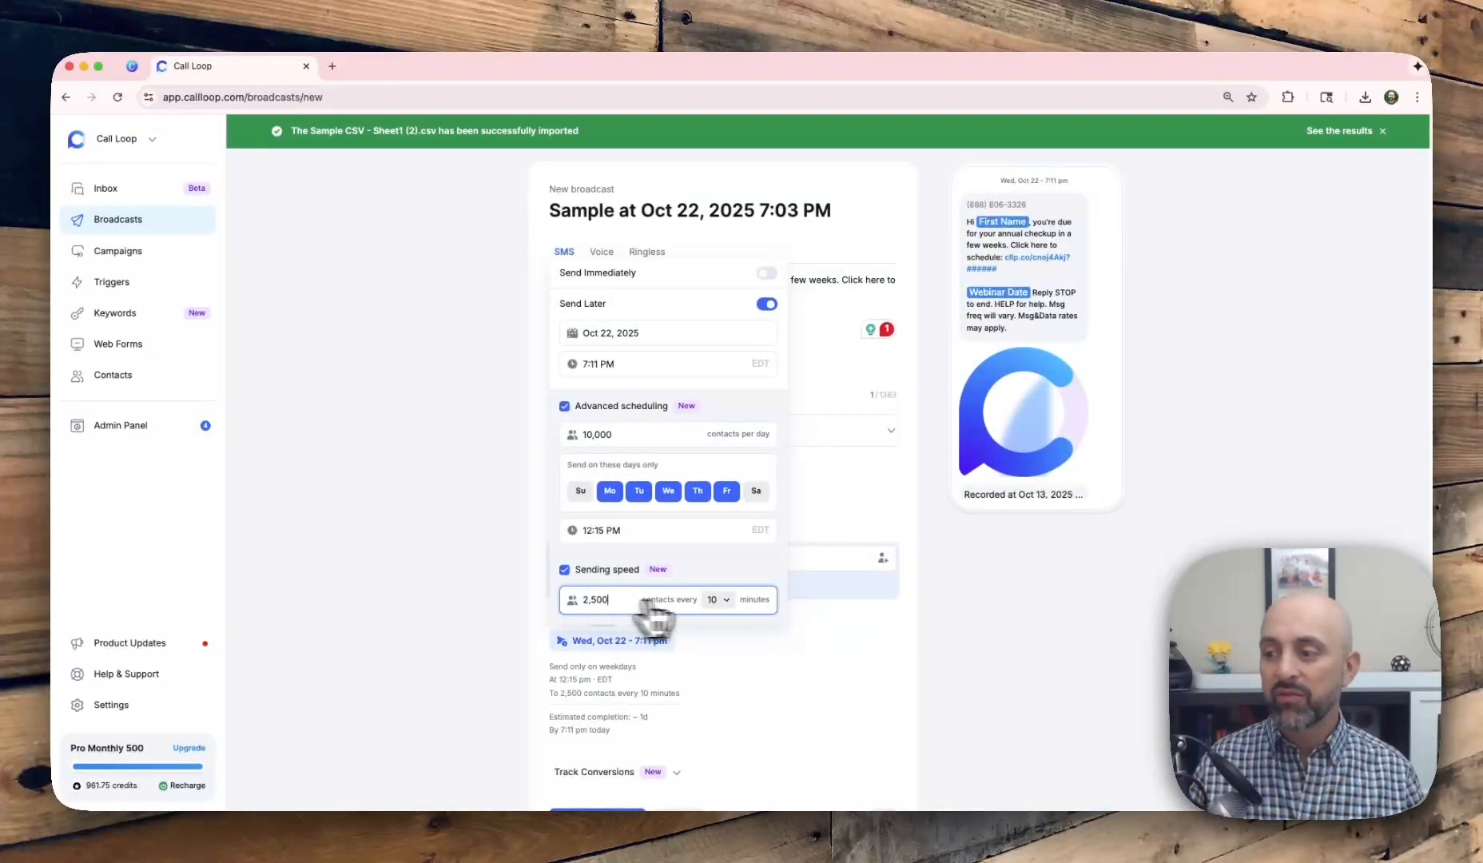
pyautogui.click(721, 599)
pyautogui.click(720, 663)
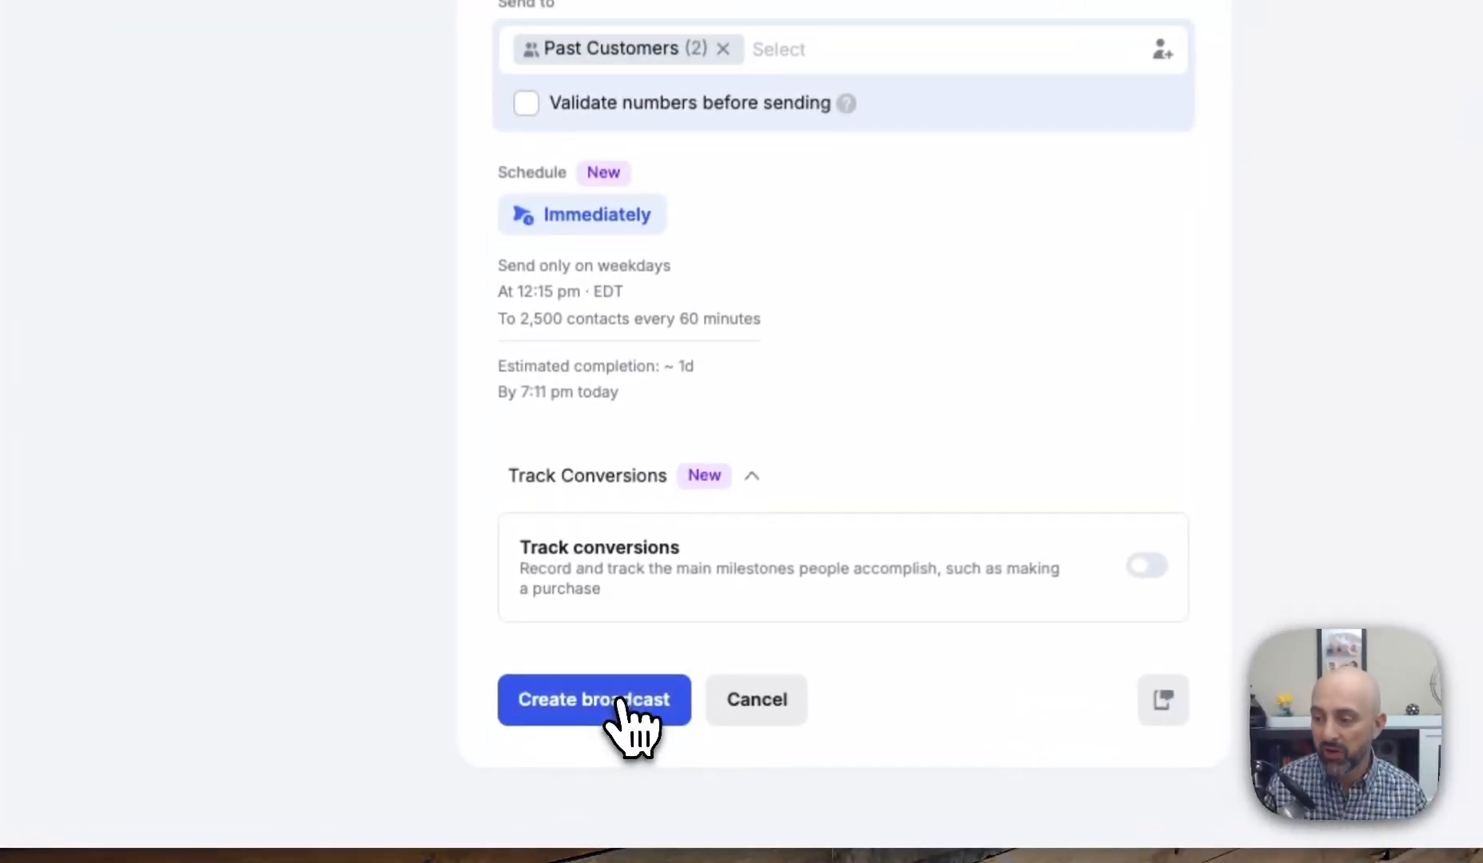
# Step: Create the broadcast with immediate sending and confirm its scheduling after reviewing the summary
pyautogui.click(617, 740)
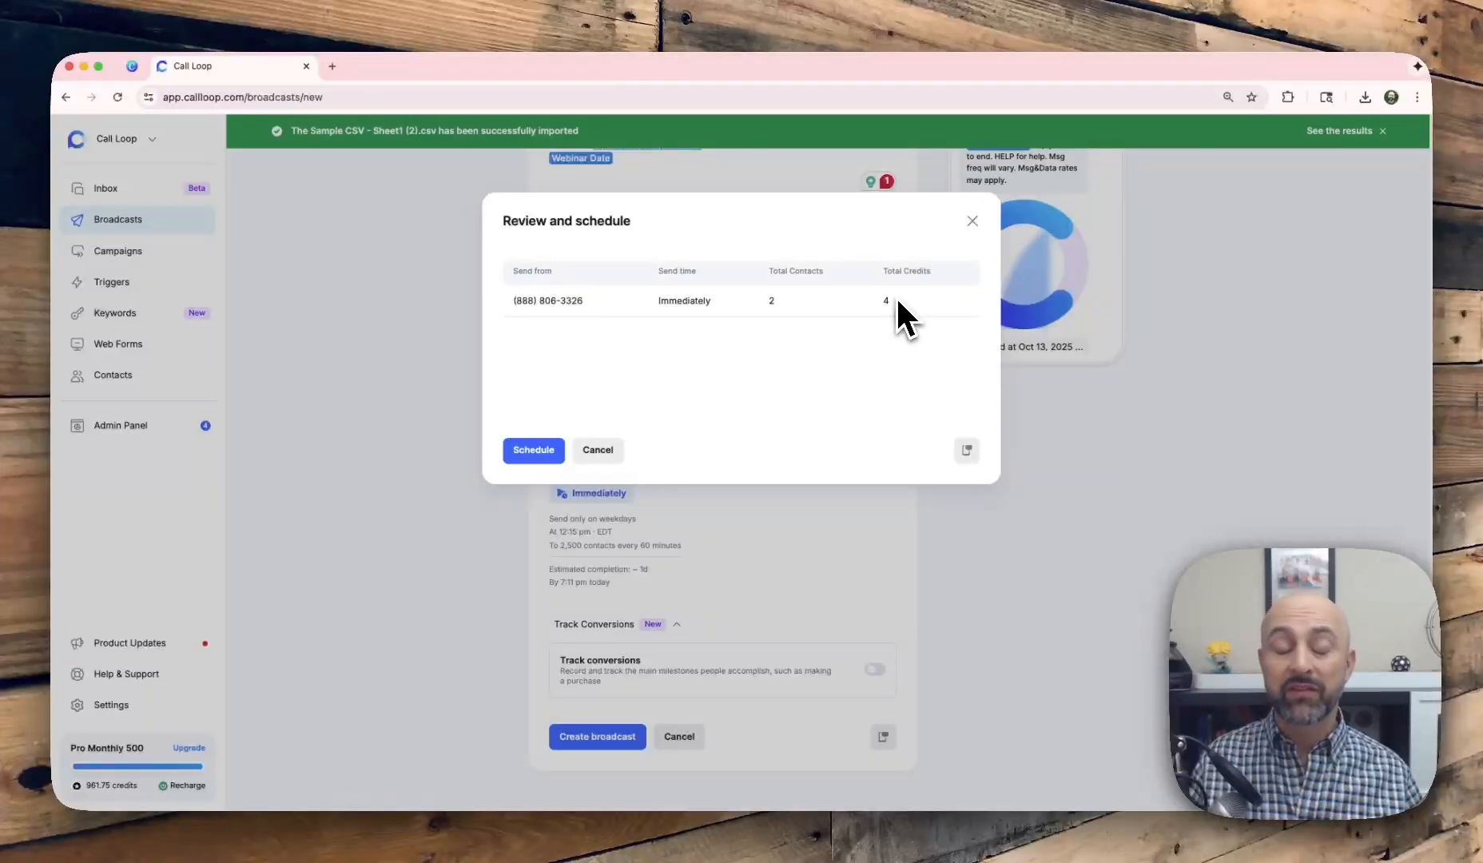
pyautogui.click(533, 450)
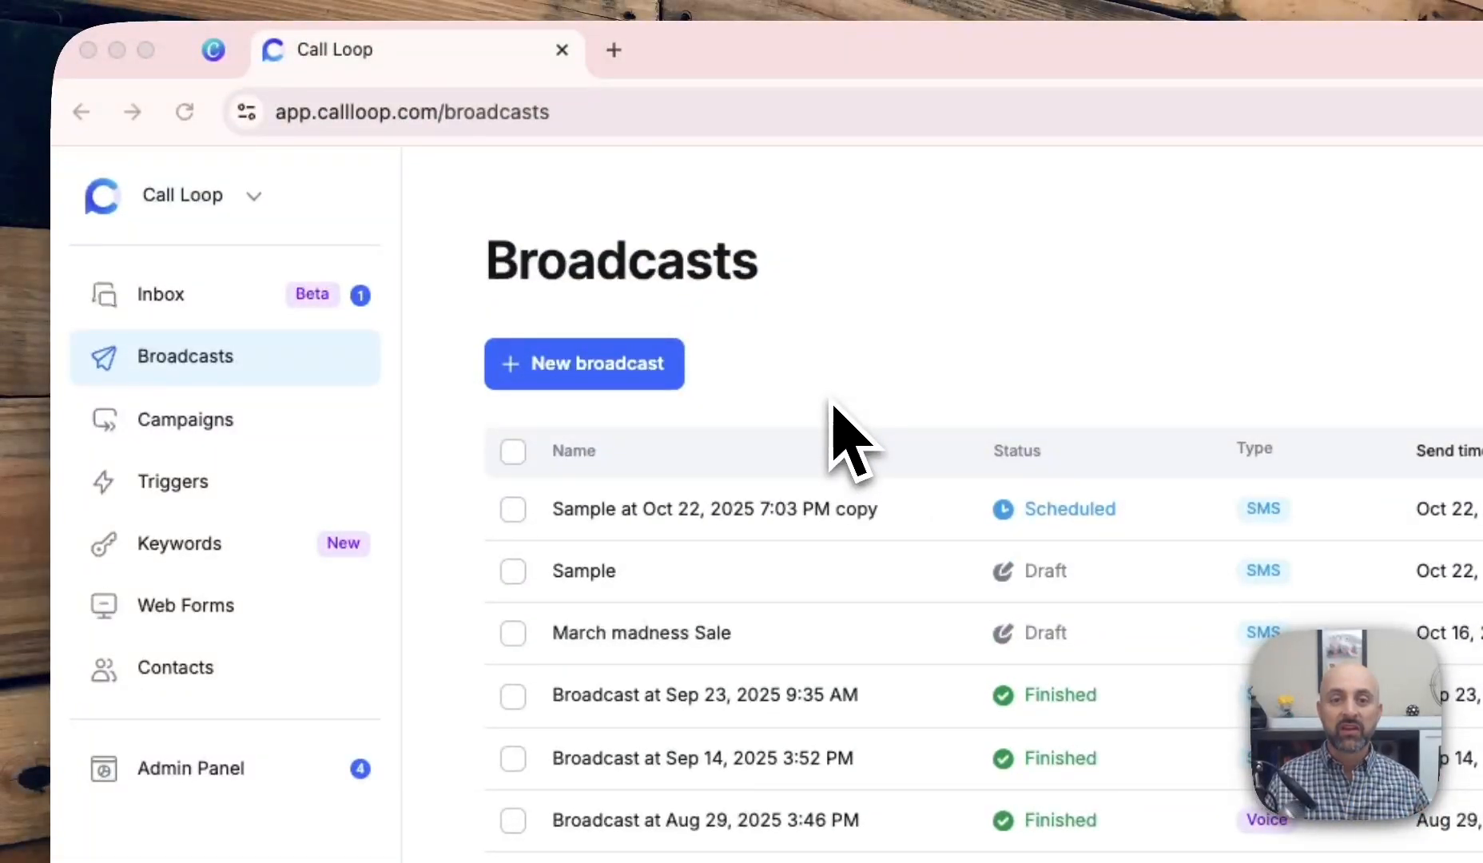
# Step: Reply "You're welcome" in the contact's inbox conversation and add an internal note beginning "Please book a"
pyautogui.click(188, 302)
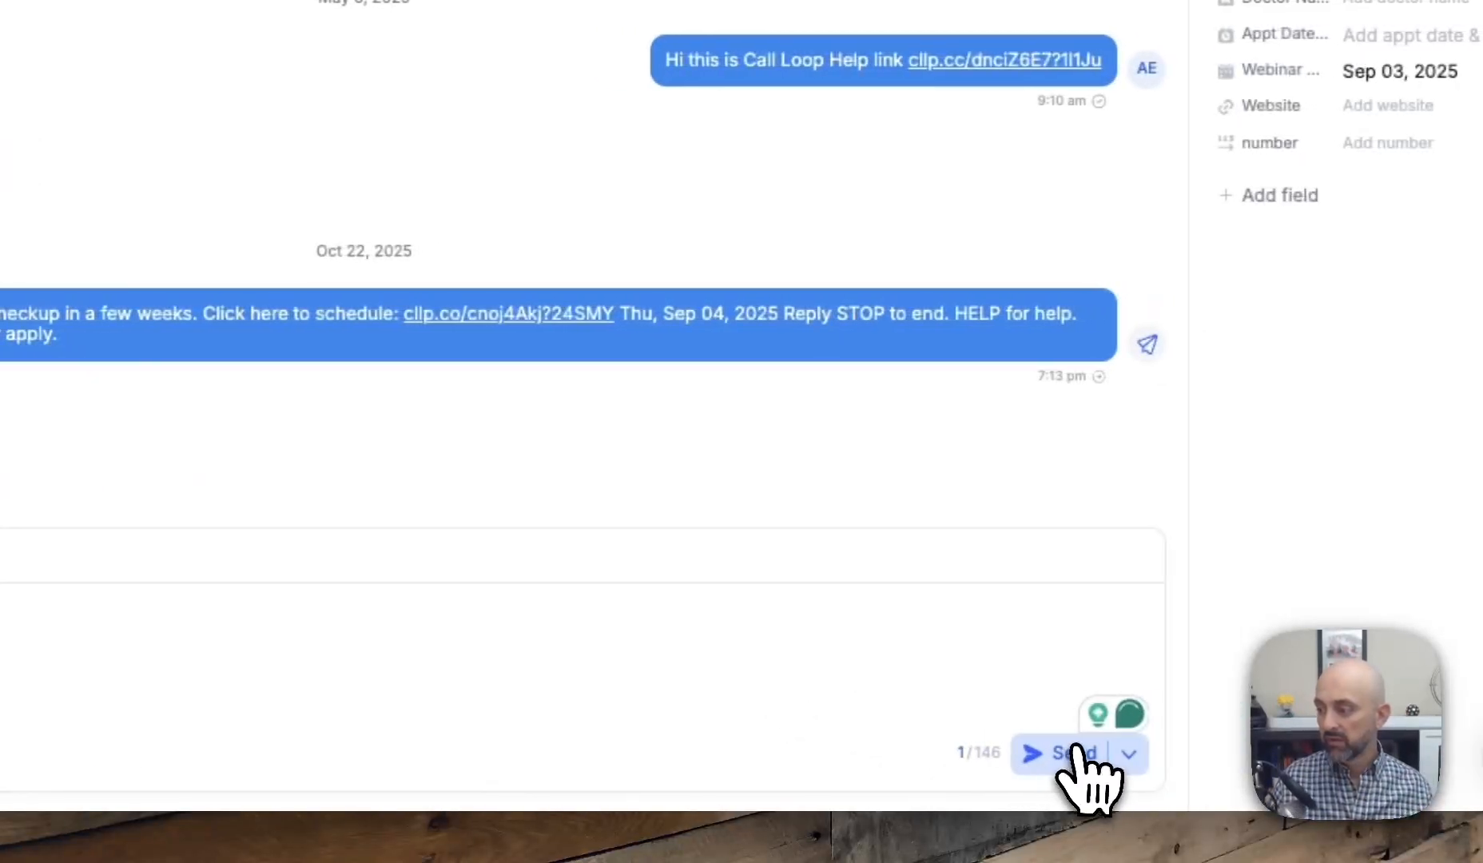
pyautogui.click(1071, 839)
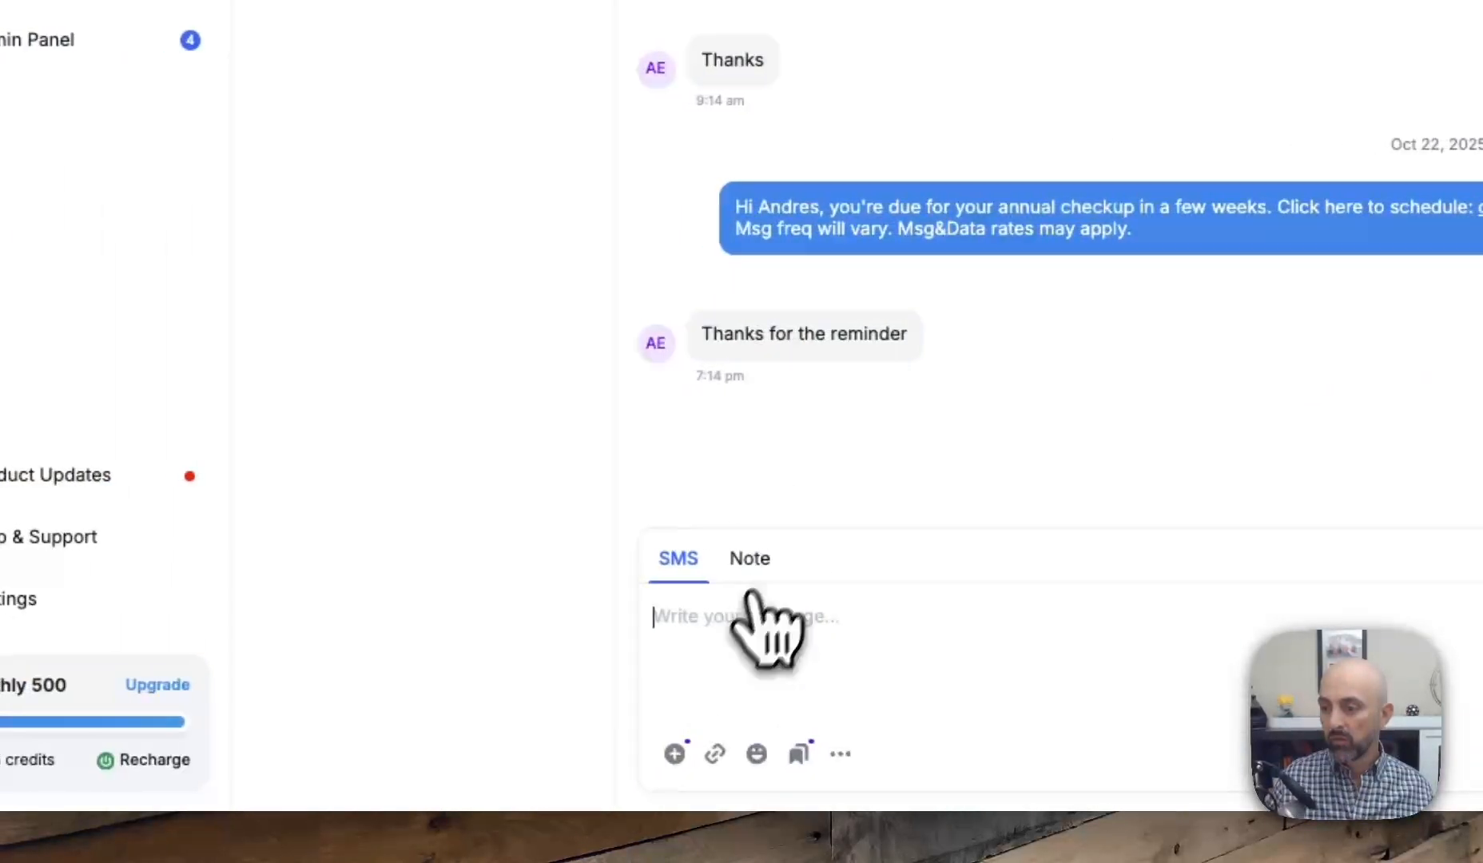
pyautogui.click(755, 561)
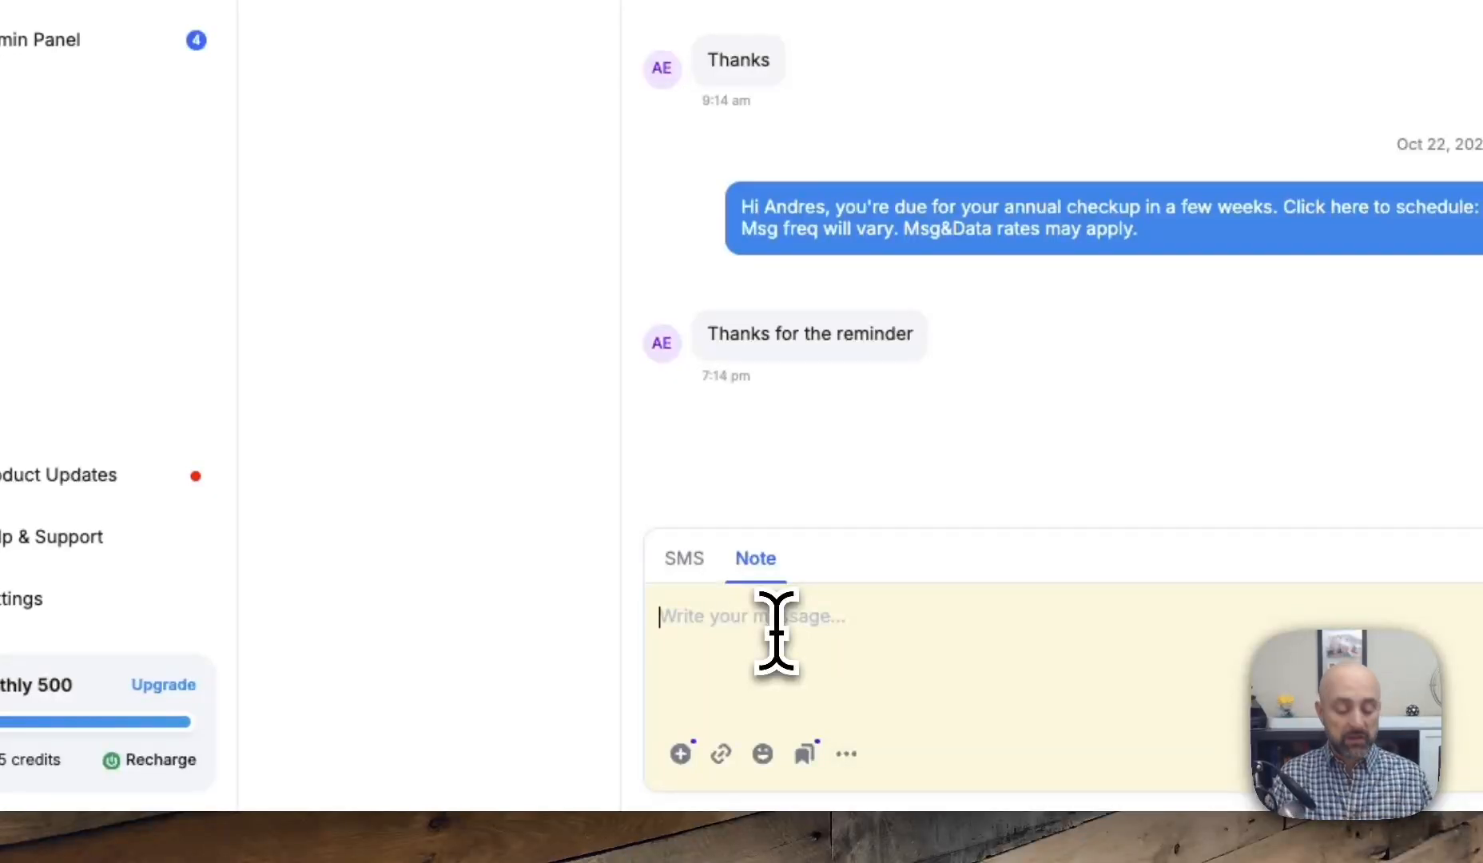
pyautogui.write('Ple')
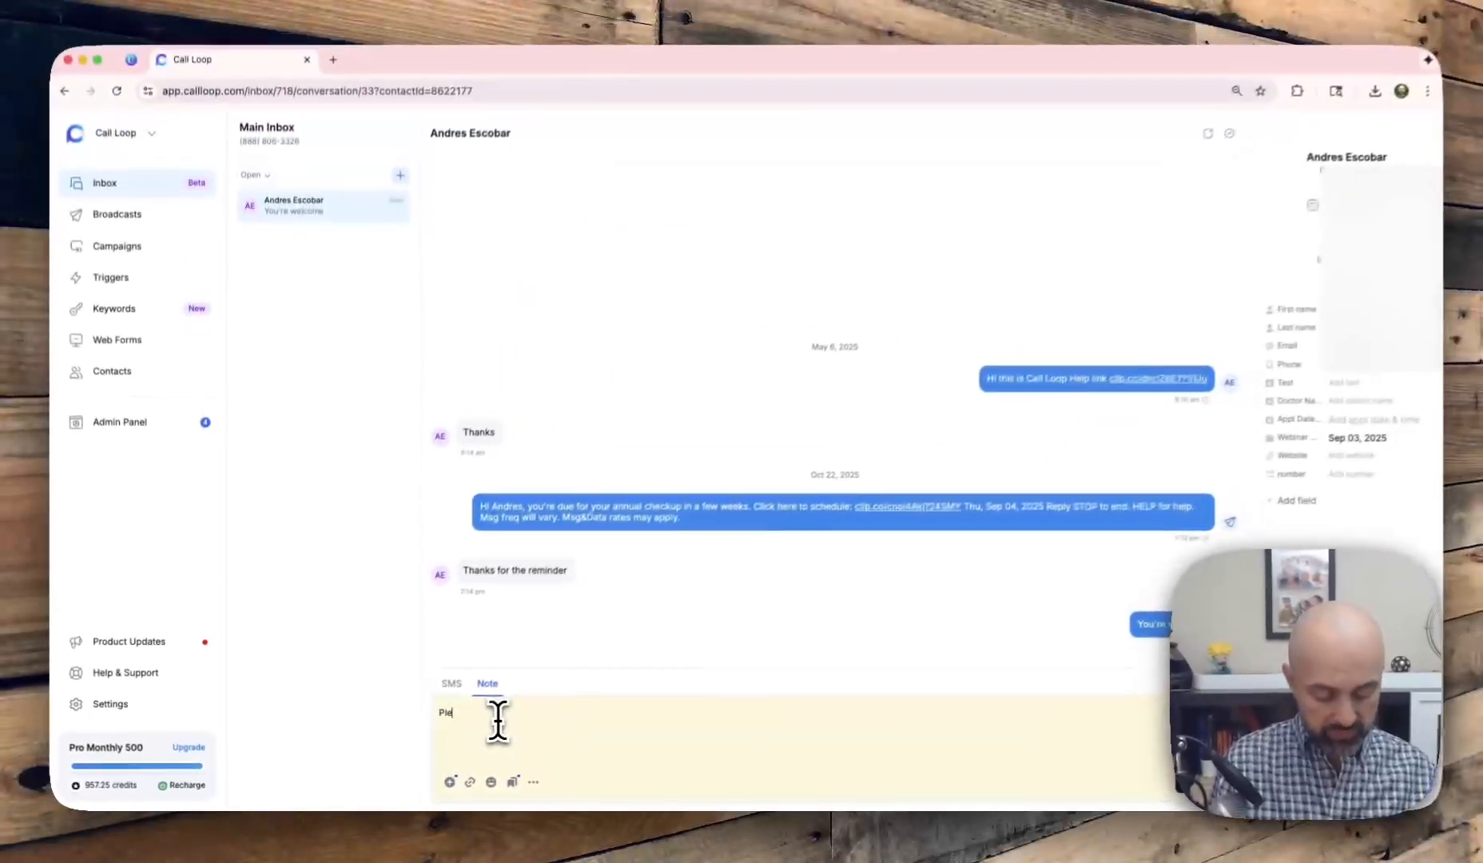
pyautogui.write('ase')
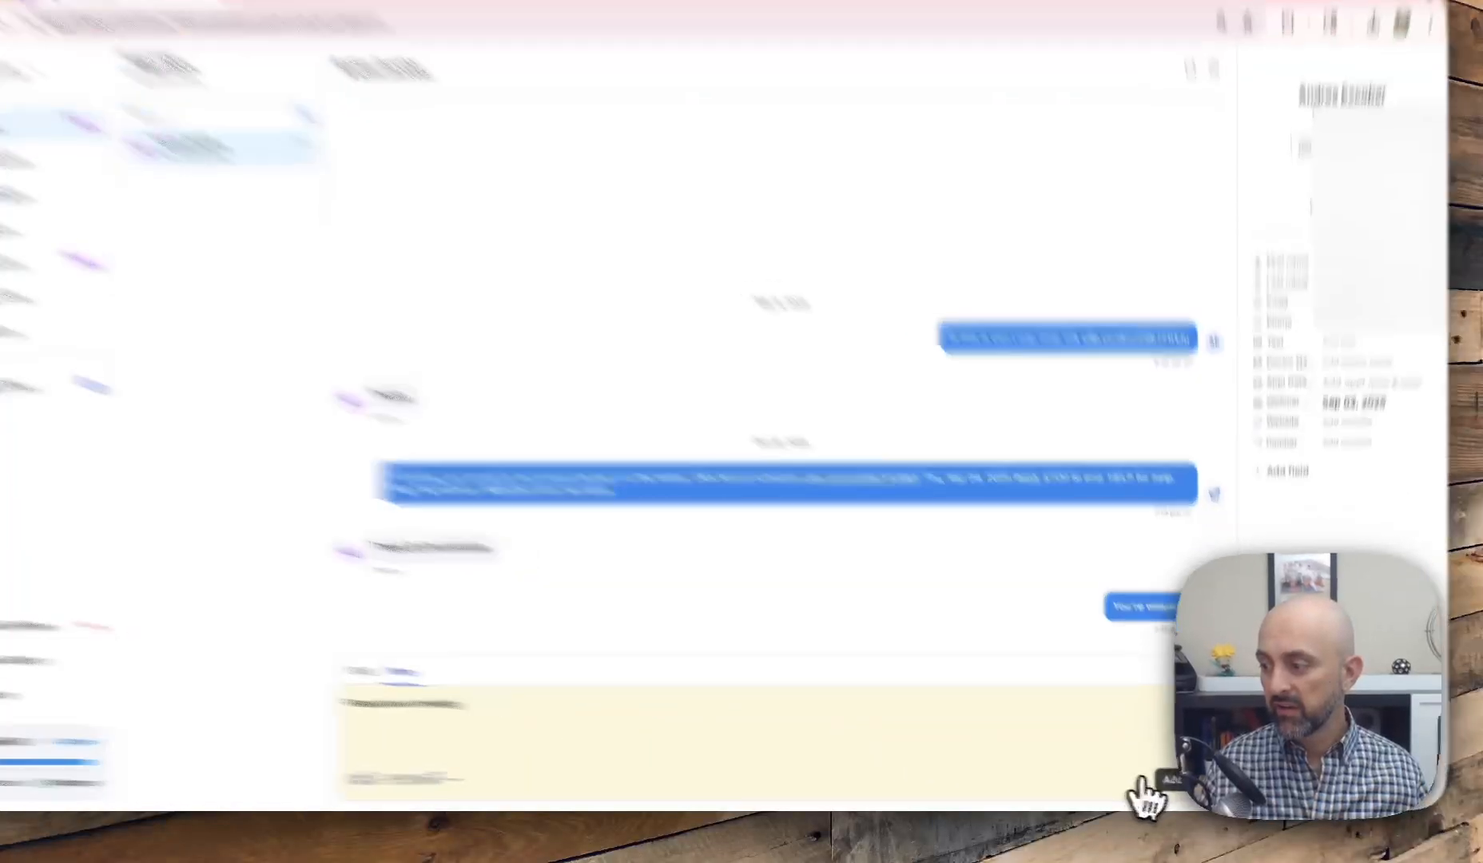
pyautogui.click(1182, 782)
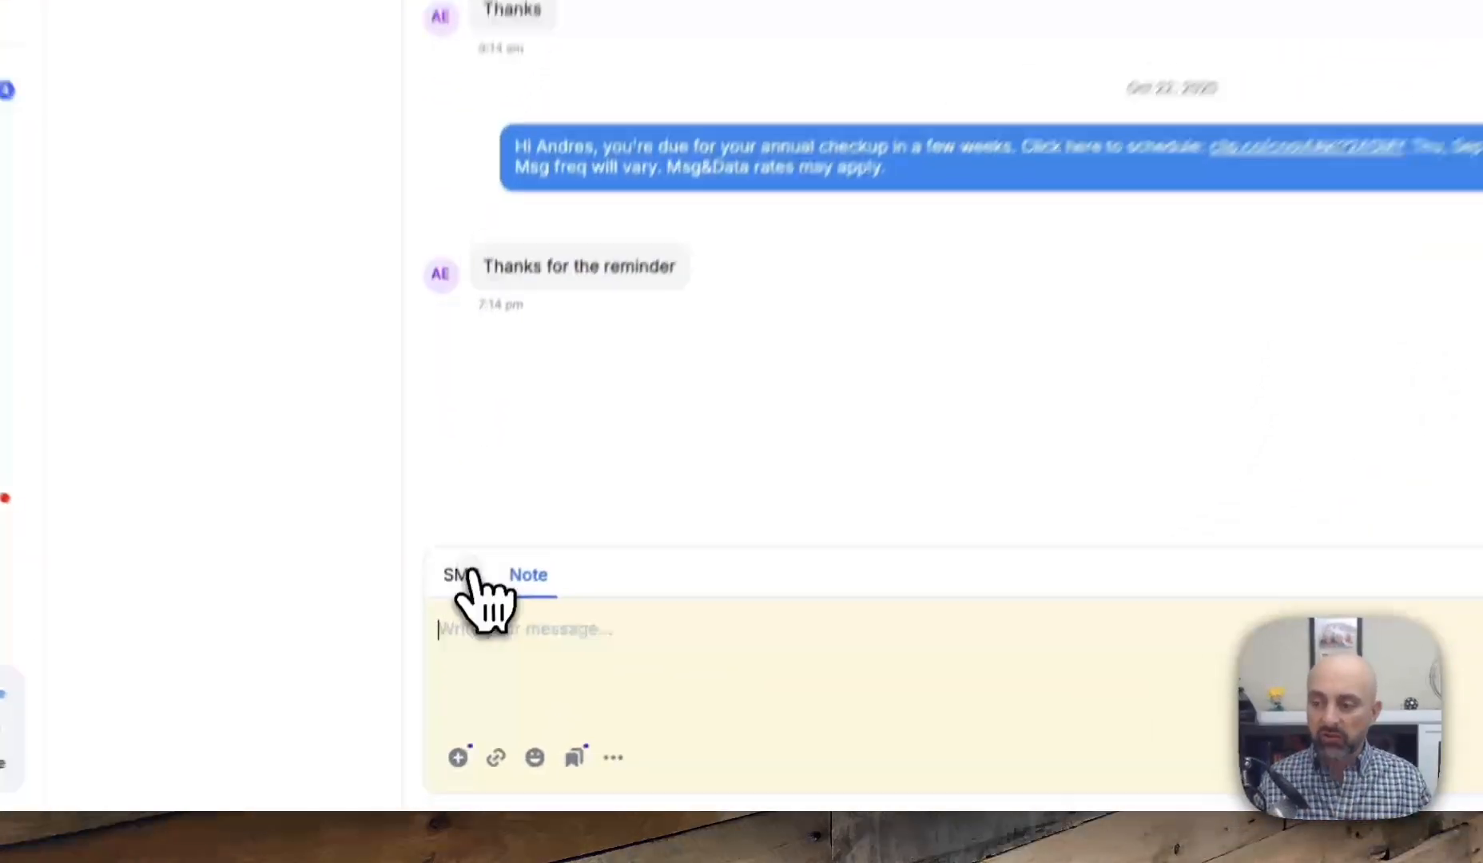
# Step: Return the conversation to SMS reply mode and open the contact's Doctor Name field for editing
pyautogui.click(449, 685)
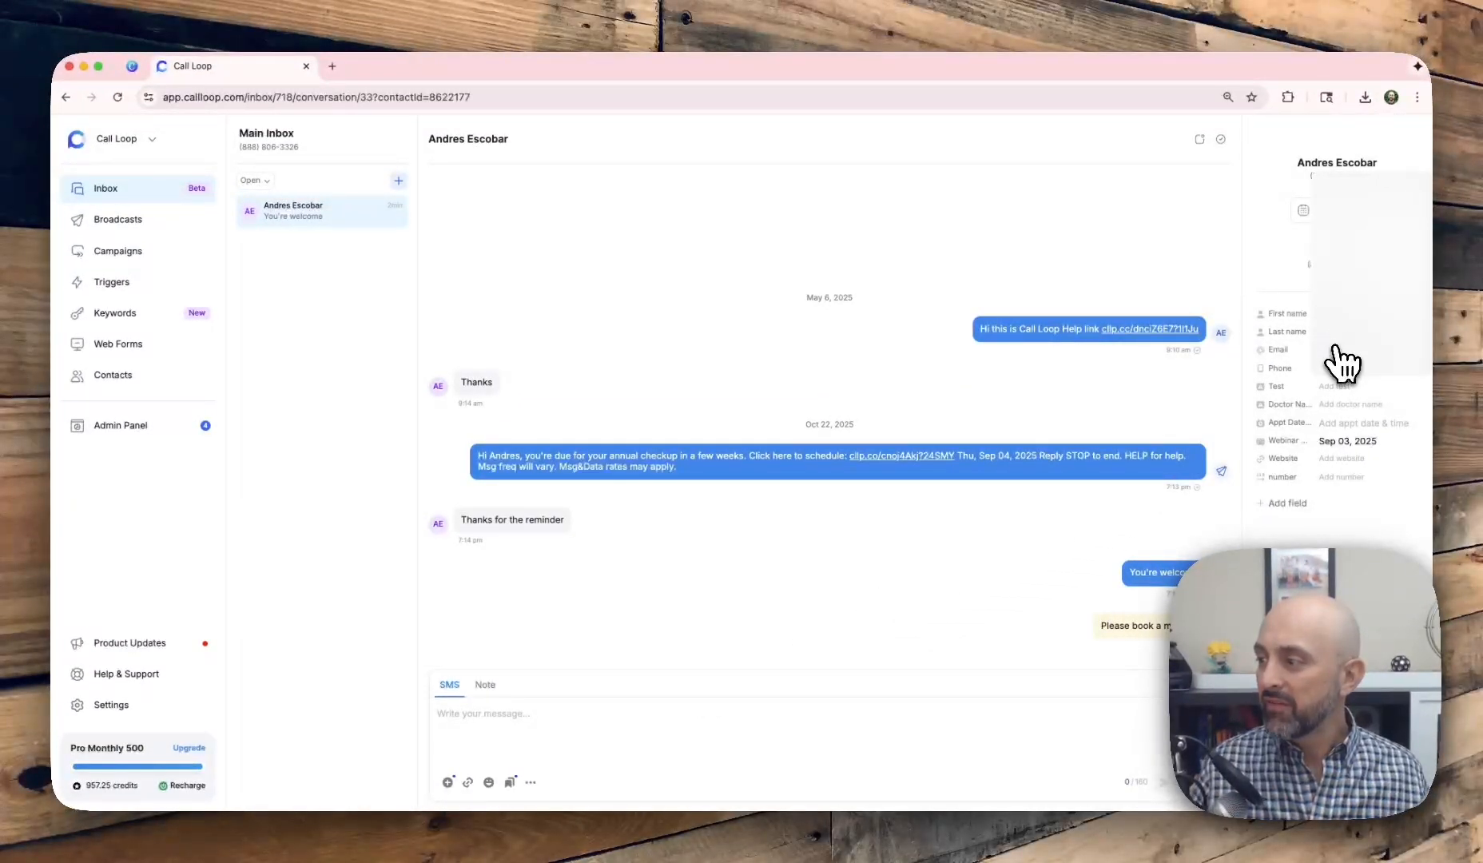
pyautogui.click(1343, 410)
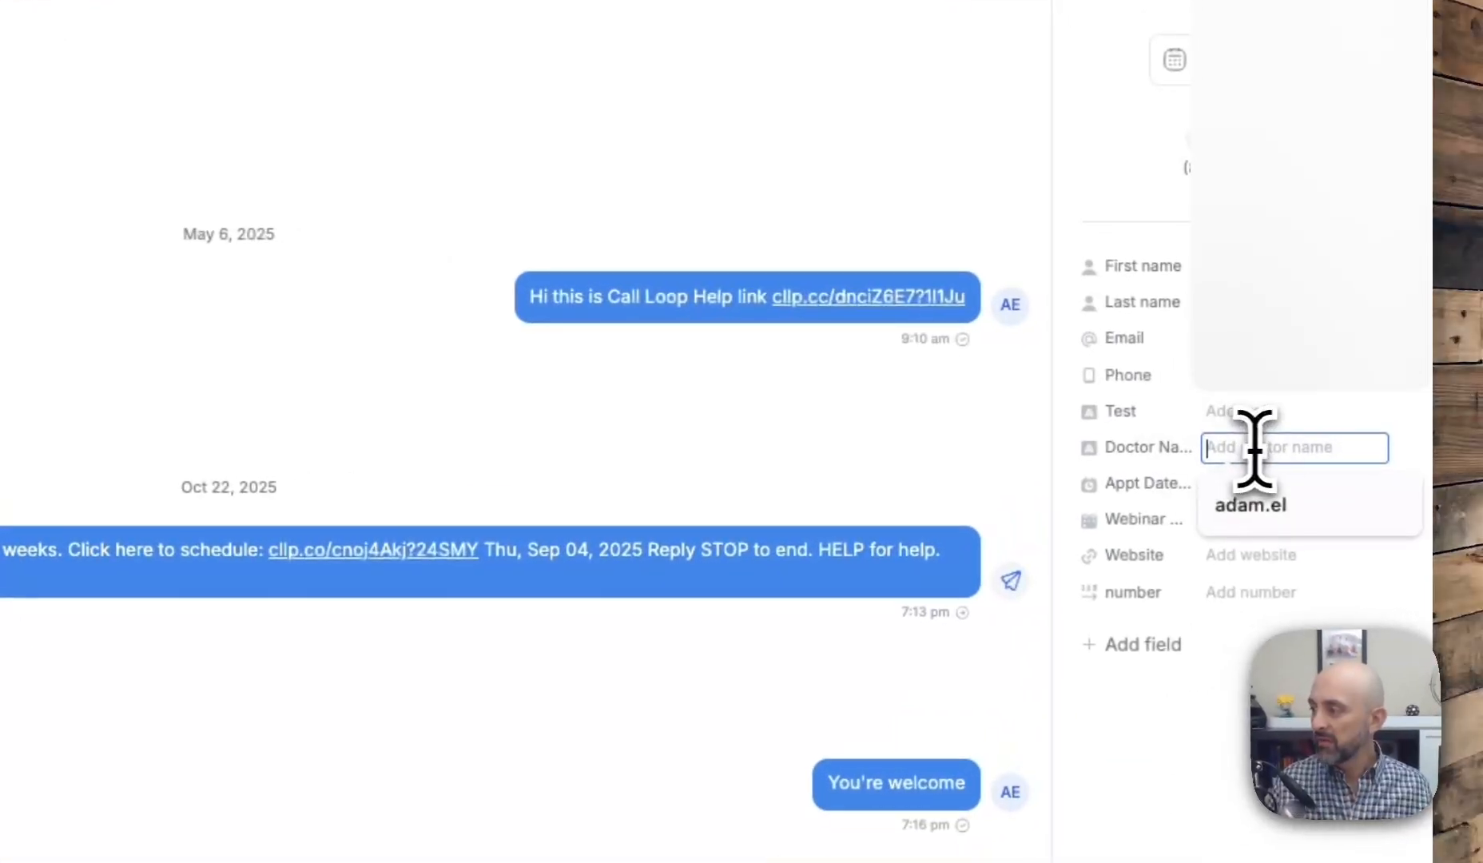
pyautogui.click(1270, 505)
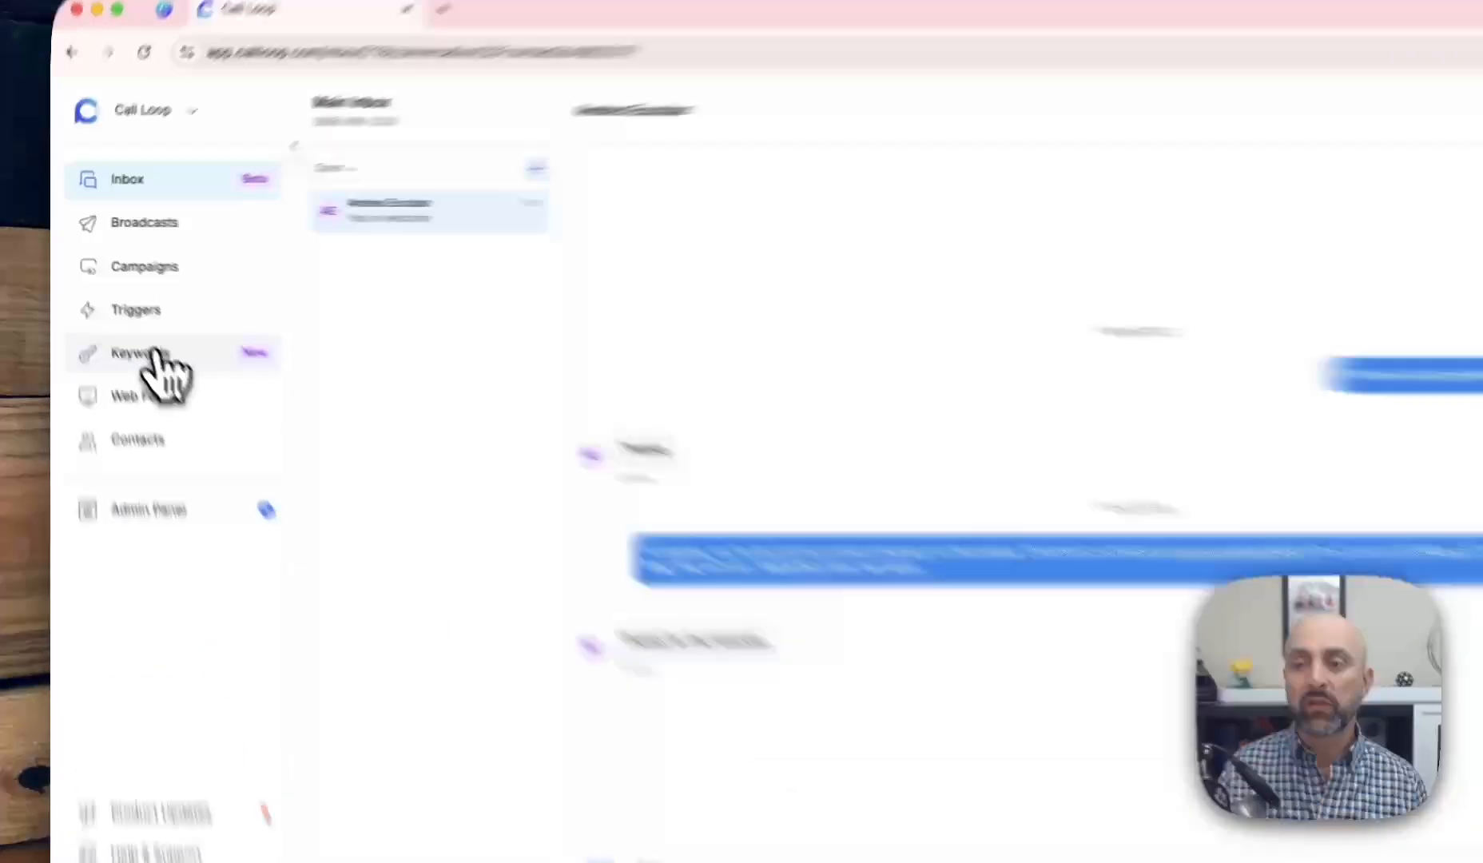
# Step: Start a new keyword named Join with the reply message "Thanks for joining click the link for more info"
pyautogui.click(154, 355)
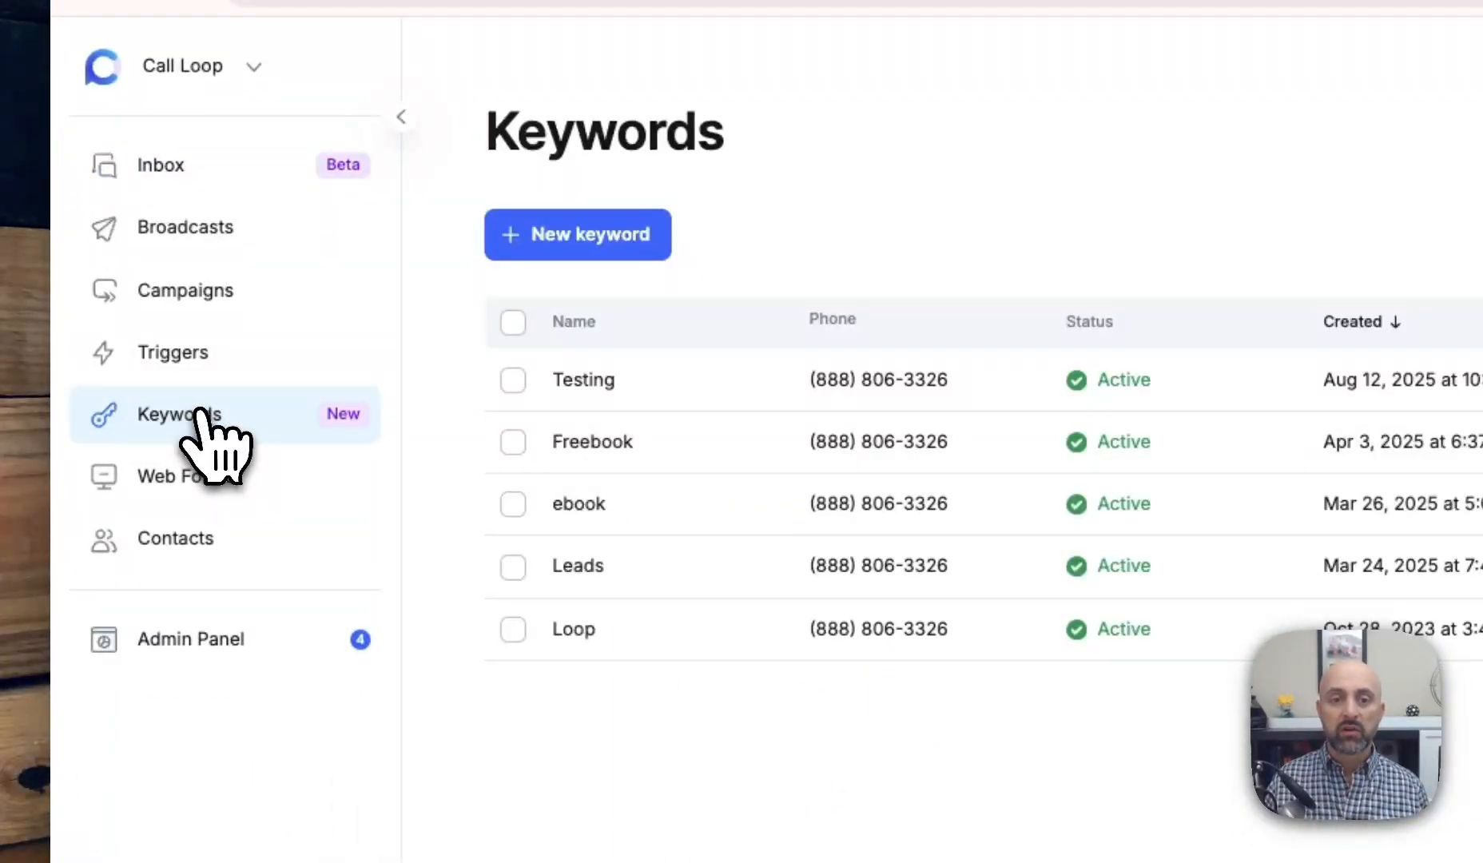
pyautogui.click(631, 244)
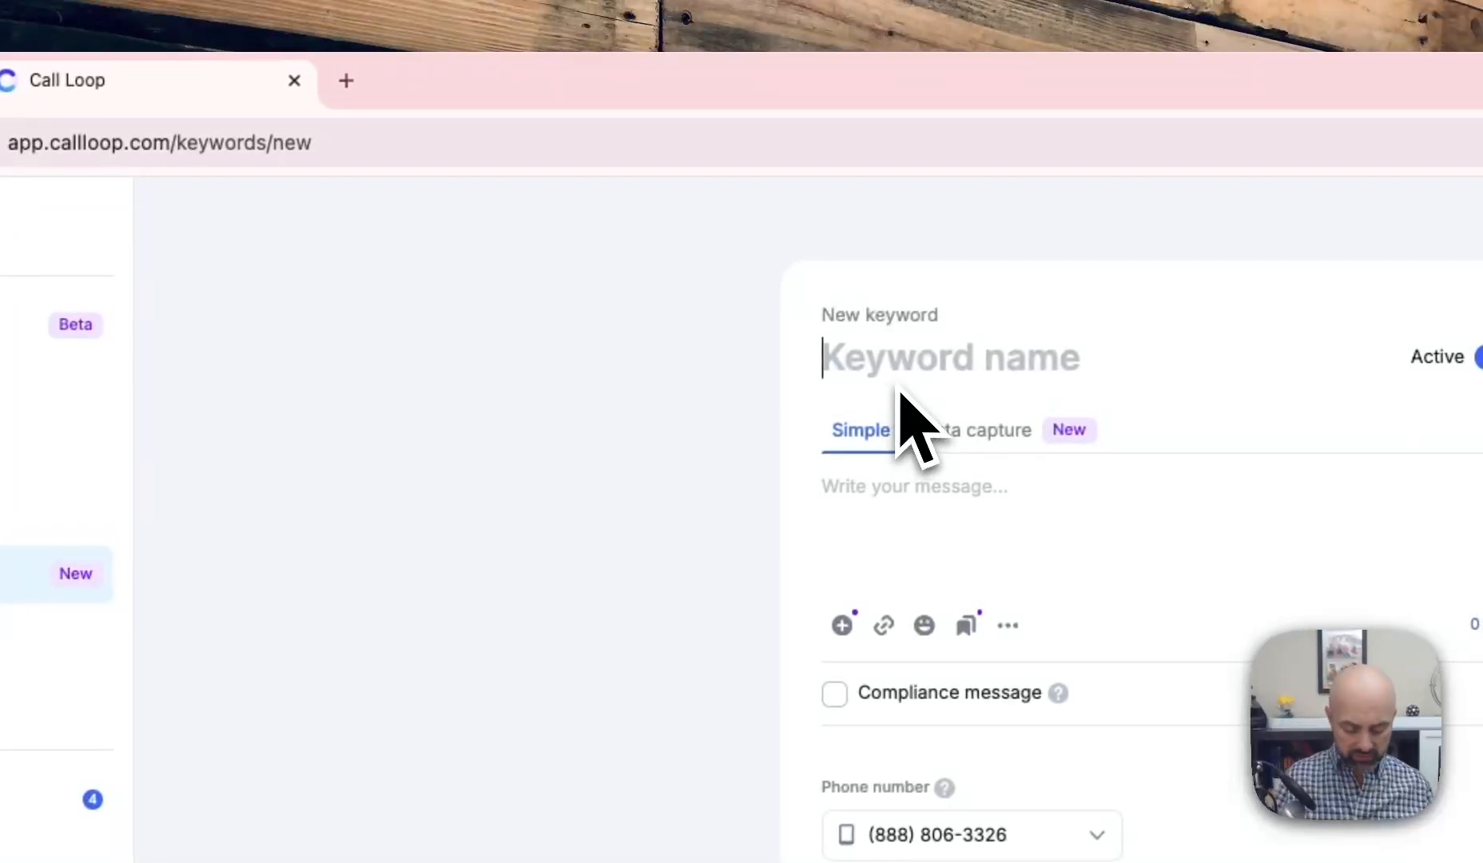
pyautogui.write('Join')
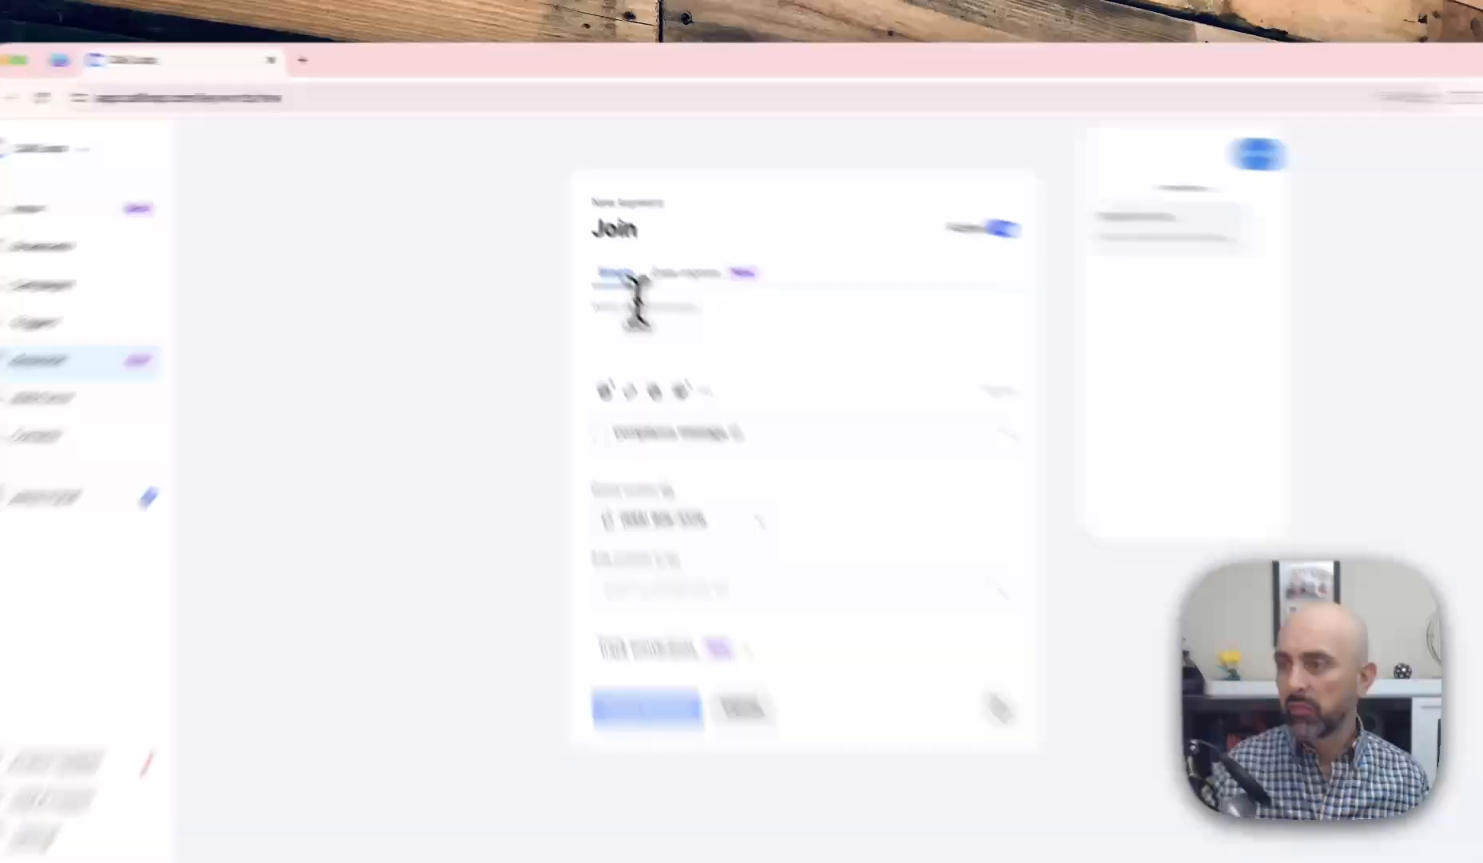
pyautogui.click(637, 305)
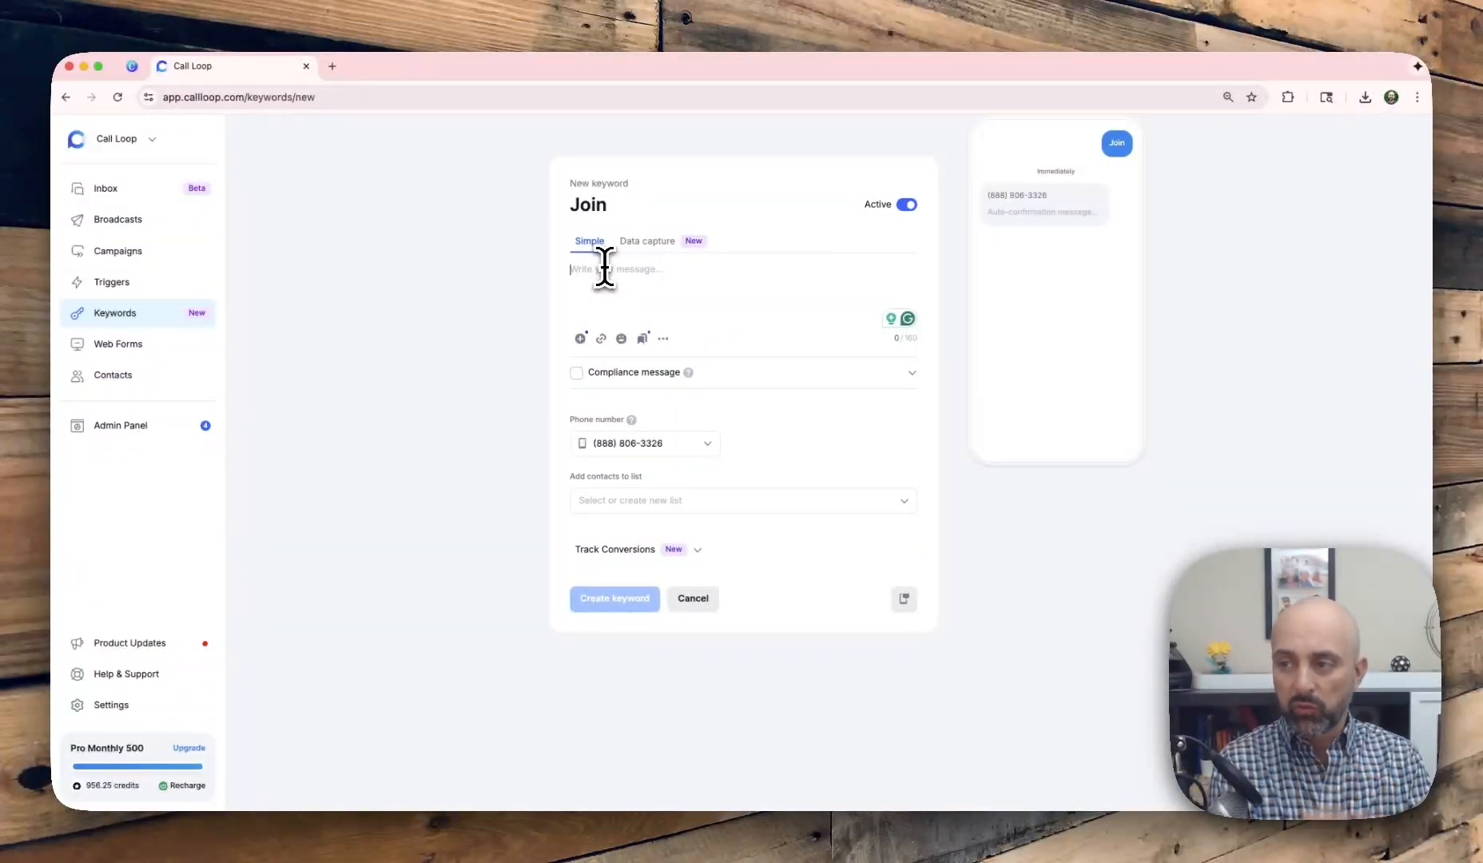
pyautogui.write('Thanks for joining click the')
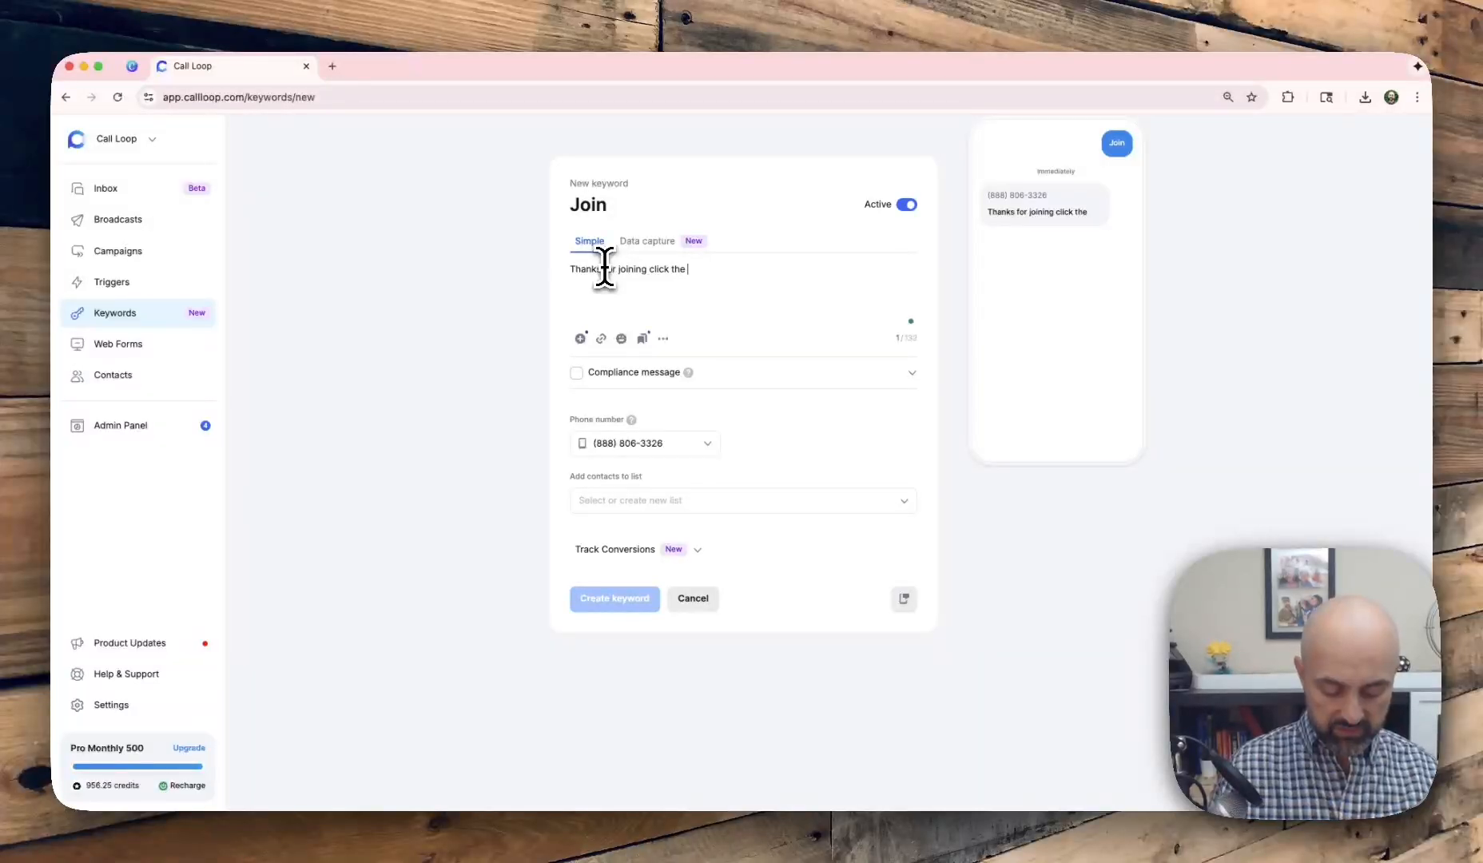
pyautogui.write('k for more info')
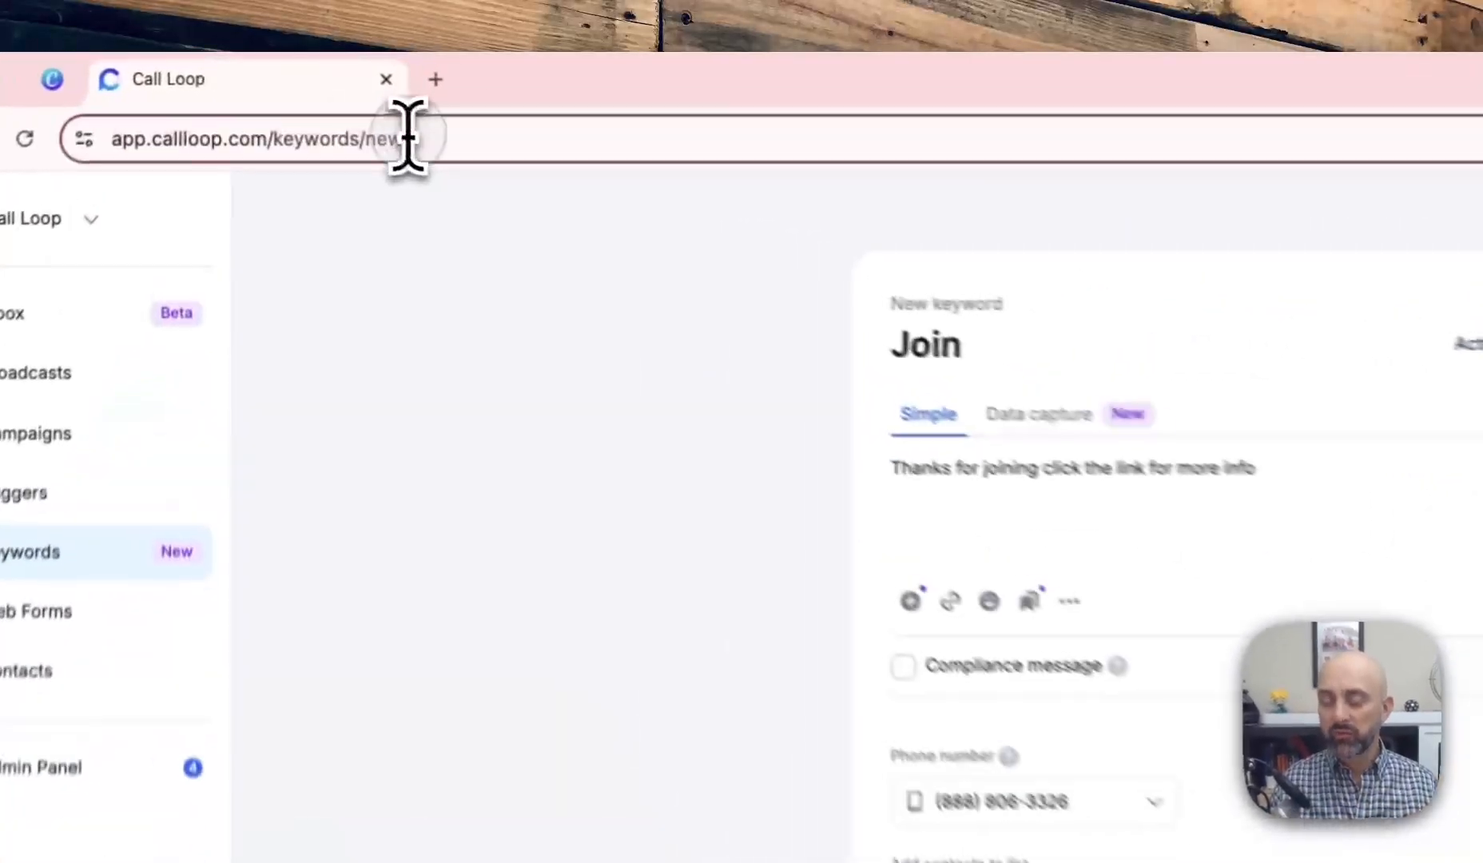
pyautogui.click(407, 138)
pyautogui.hotkey('ctrl', 'c')
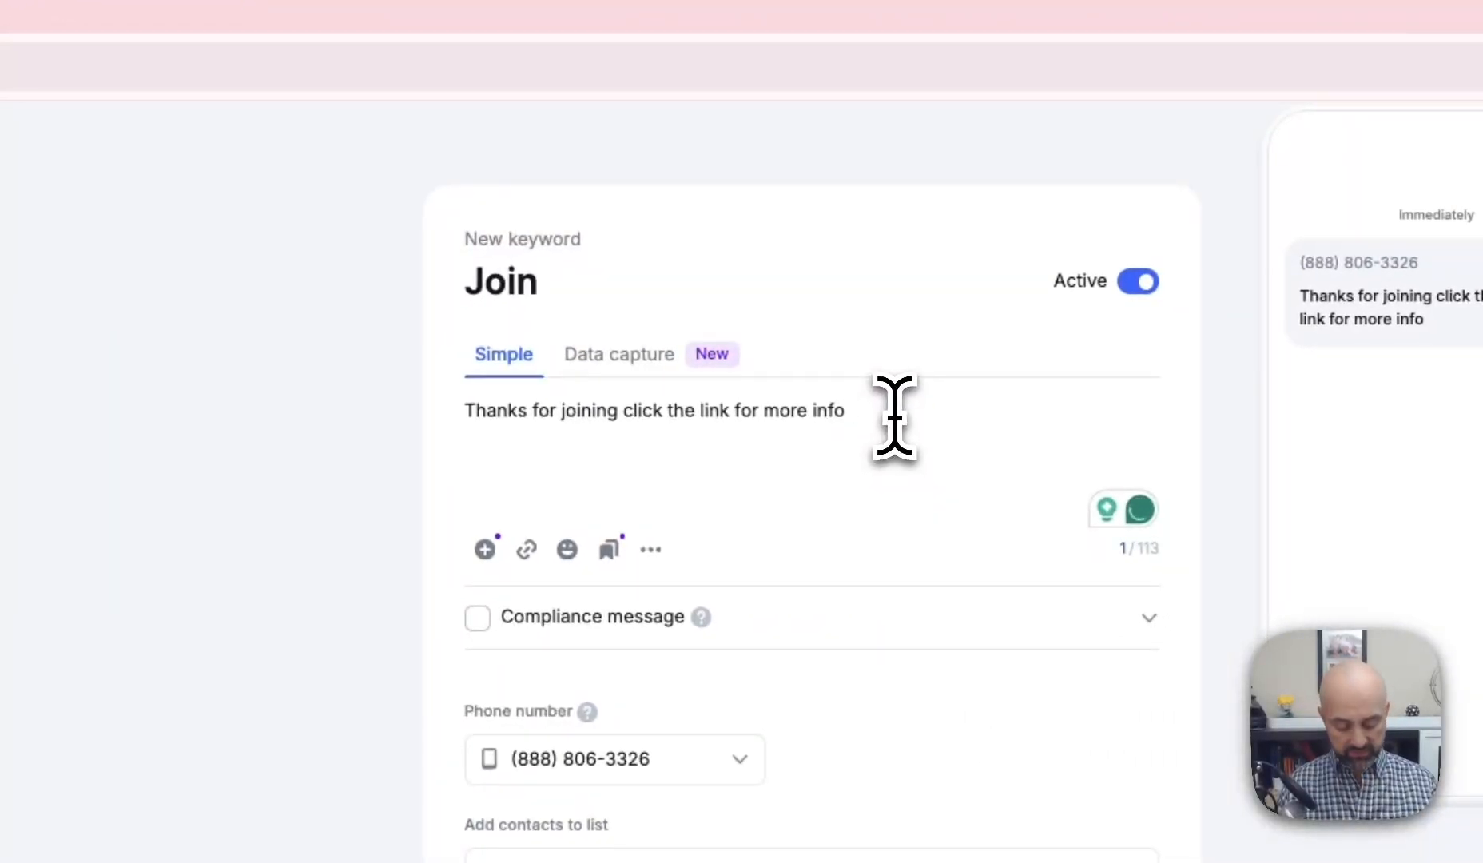
pyautogui.click(895, 417)
pyautogui.hotkey('ctrl', 'v')
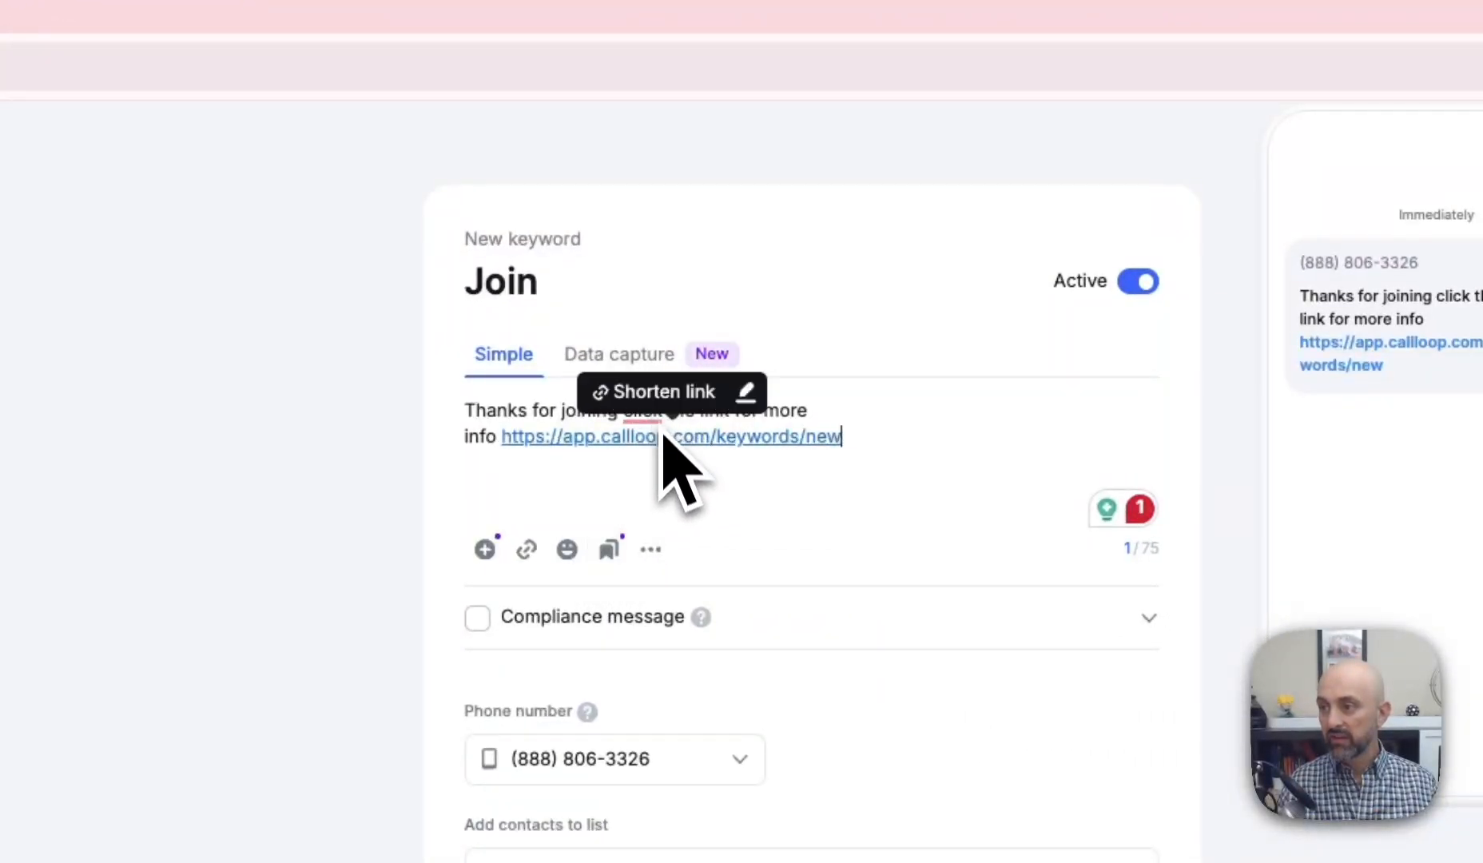
pyautogui.click(657, 395)
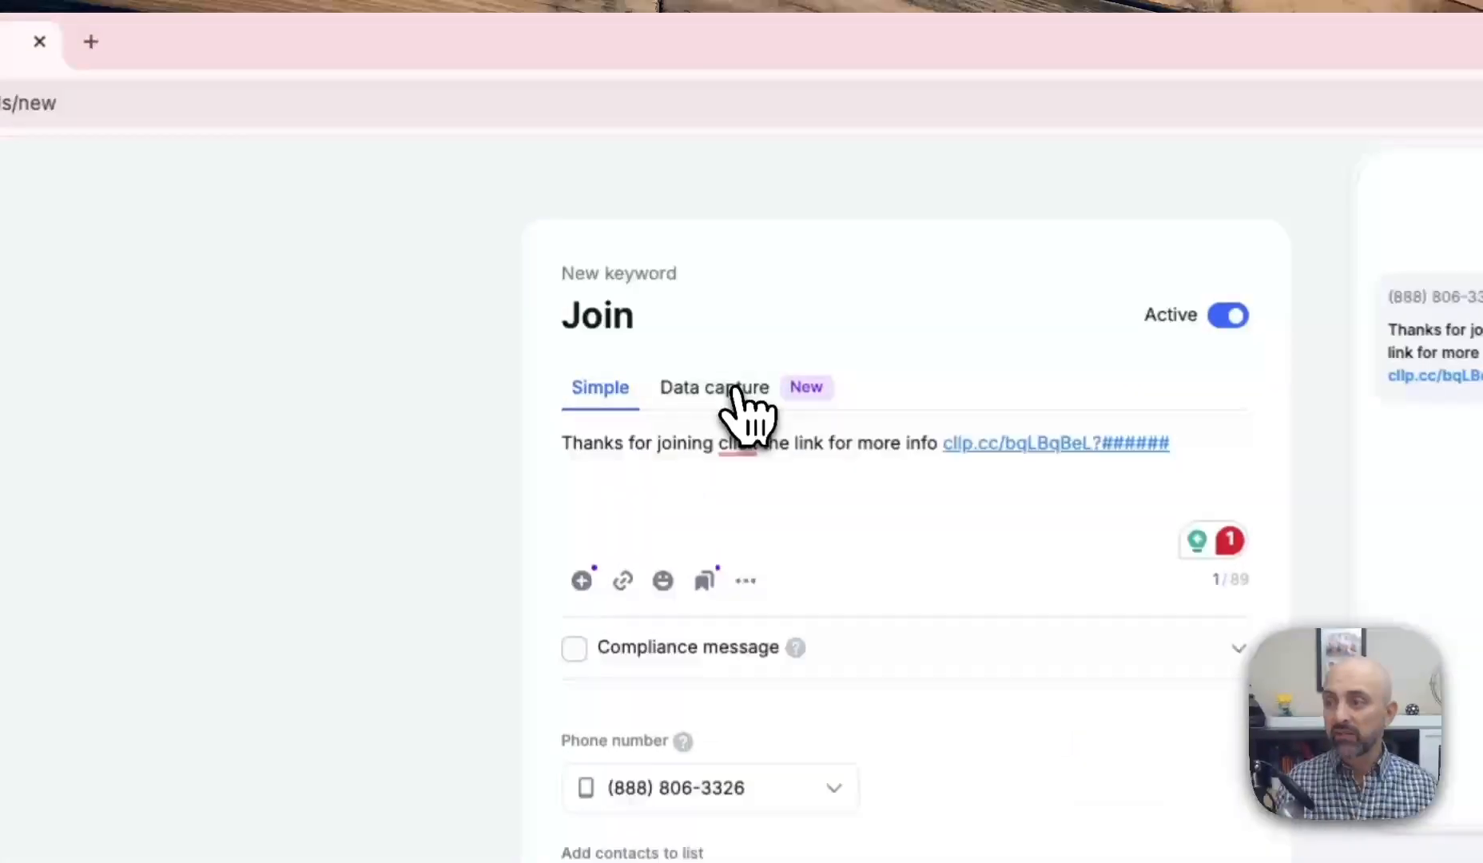
# Step: Look at the Data capture option, keep the keyword as Simple, and have its contacts added to the Customers list
pyautogui.click(674, 271)
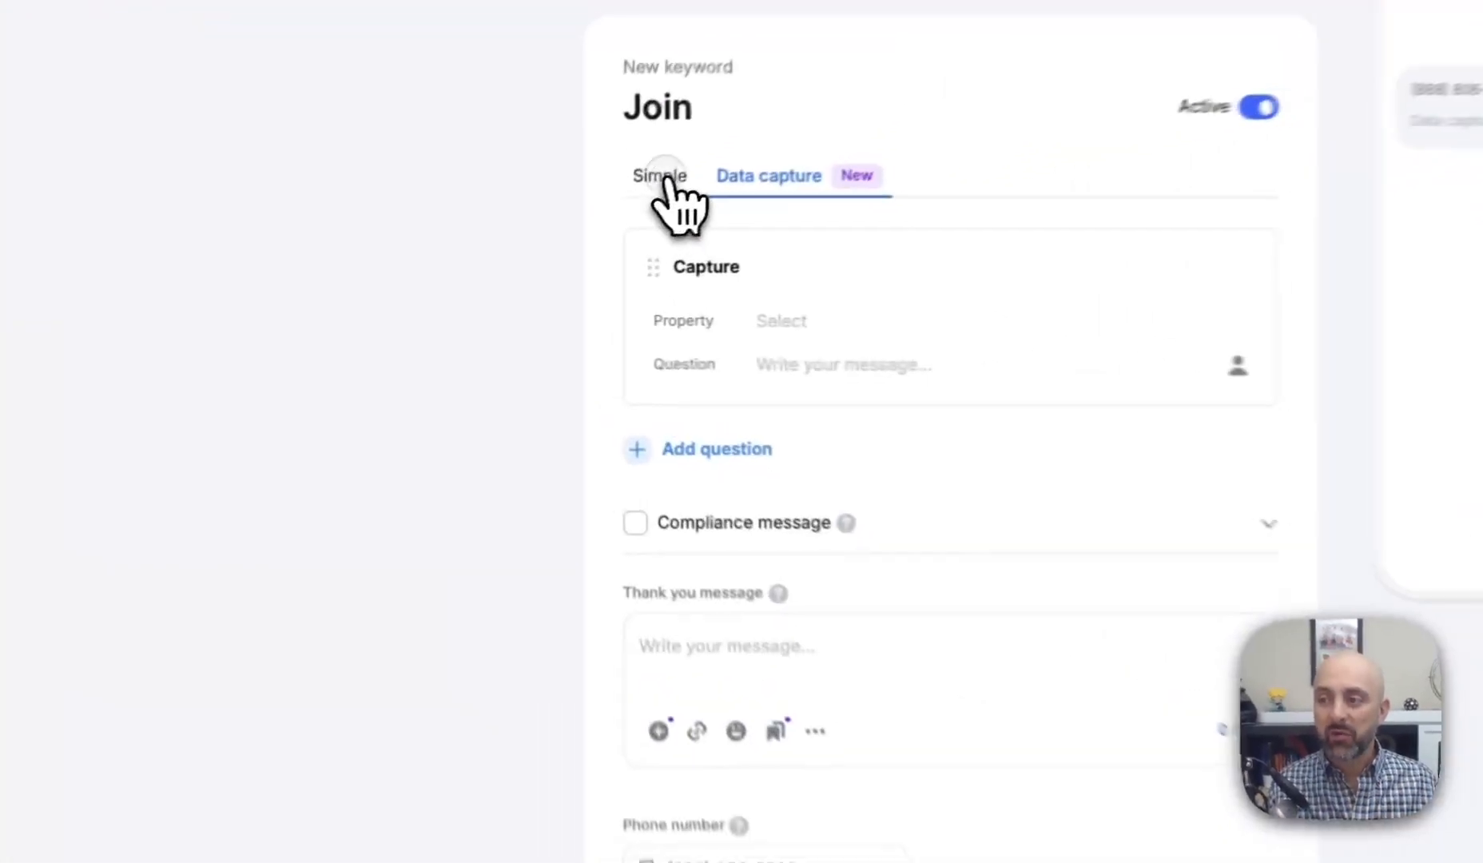
pyautogui.click(589, 240)
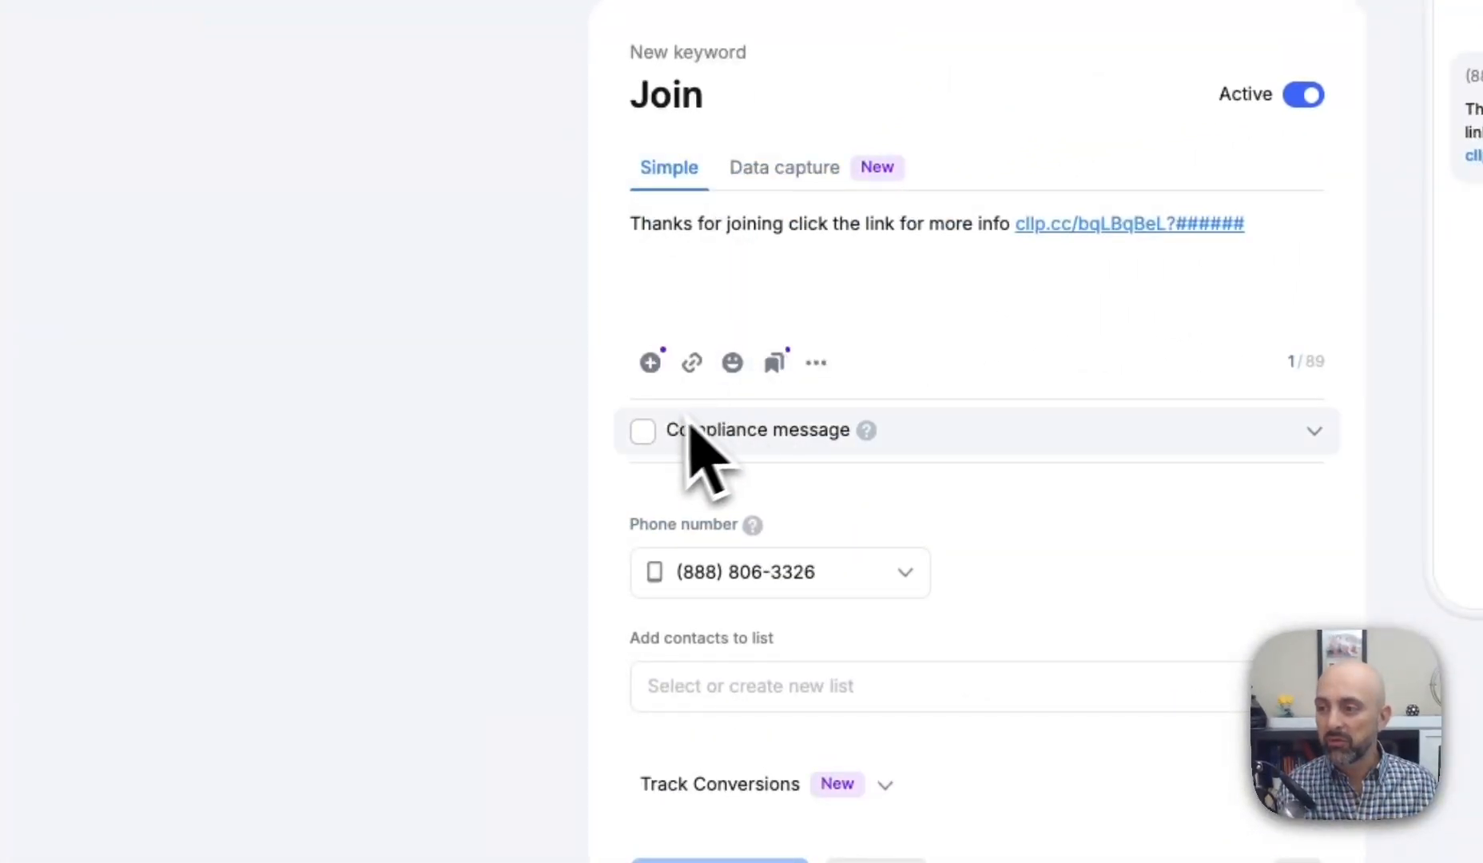
pyautogui.click(773, 686)
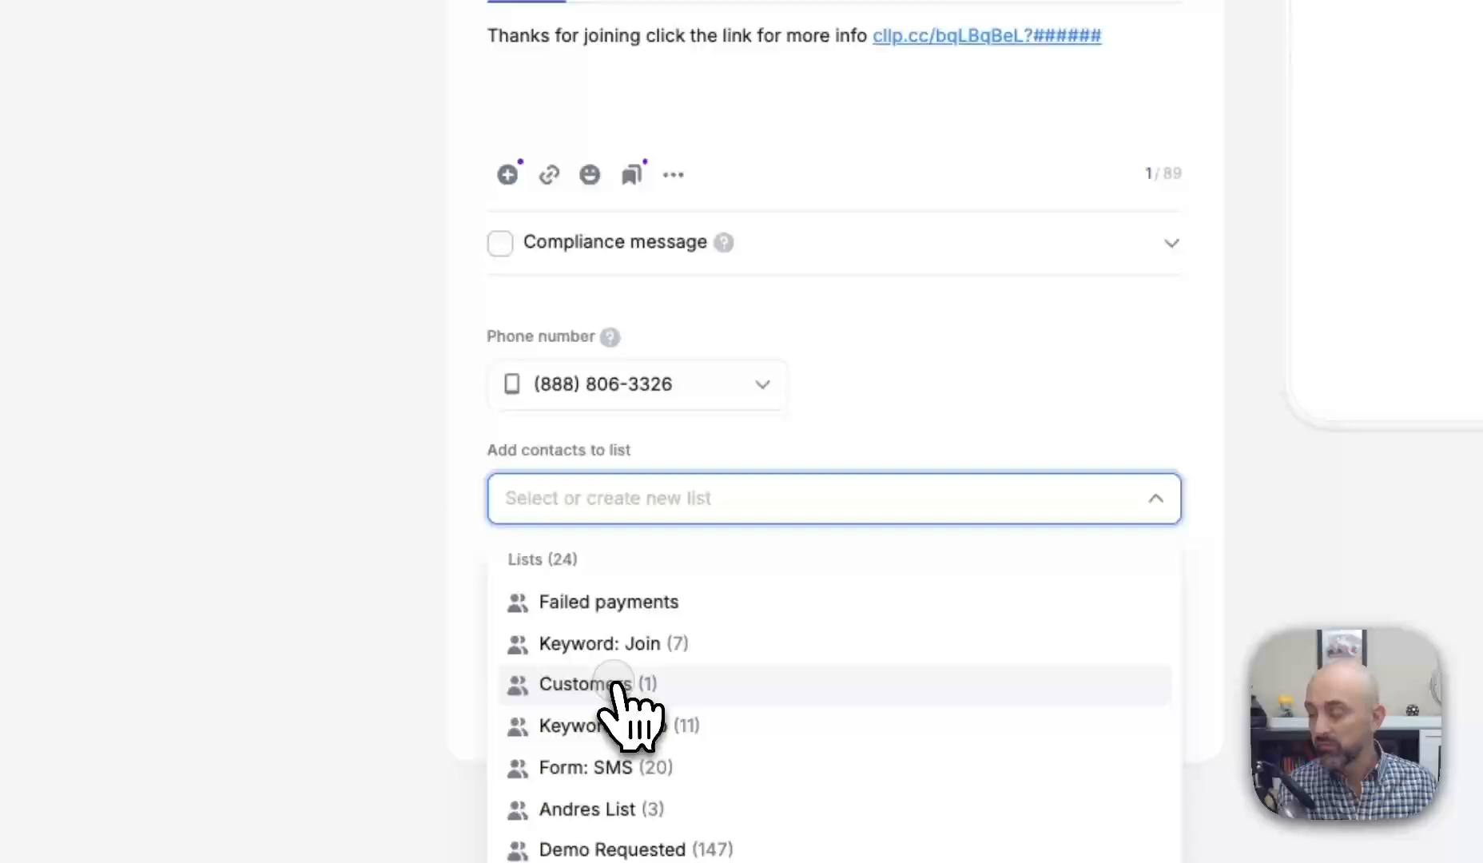
pyautogui.click(616, 683)
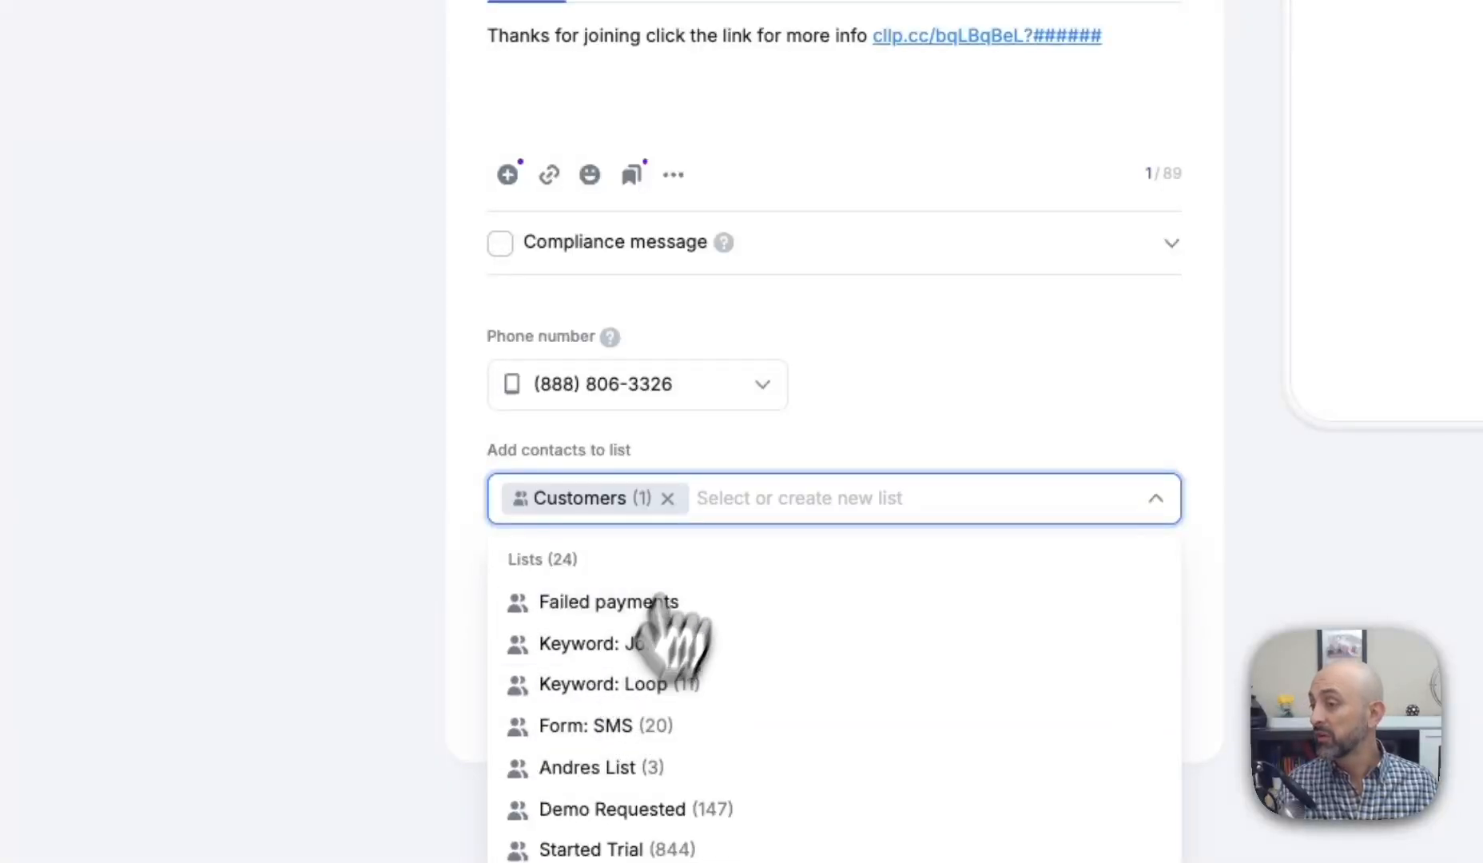
# Step: Finish the Join keyword's list selection and create the keyword
pyautogui.click(883, 140)
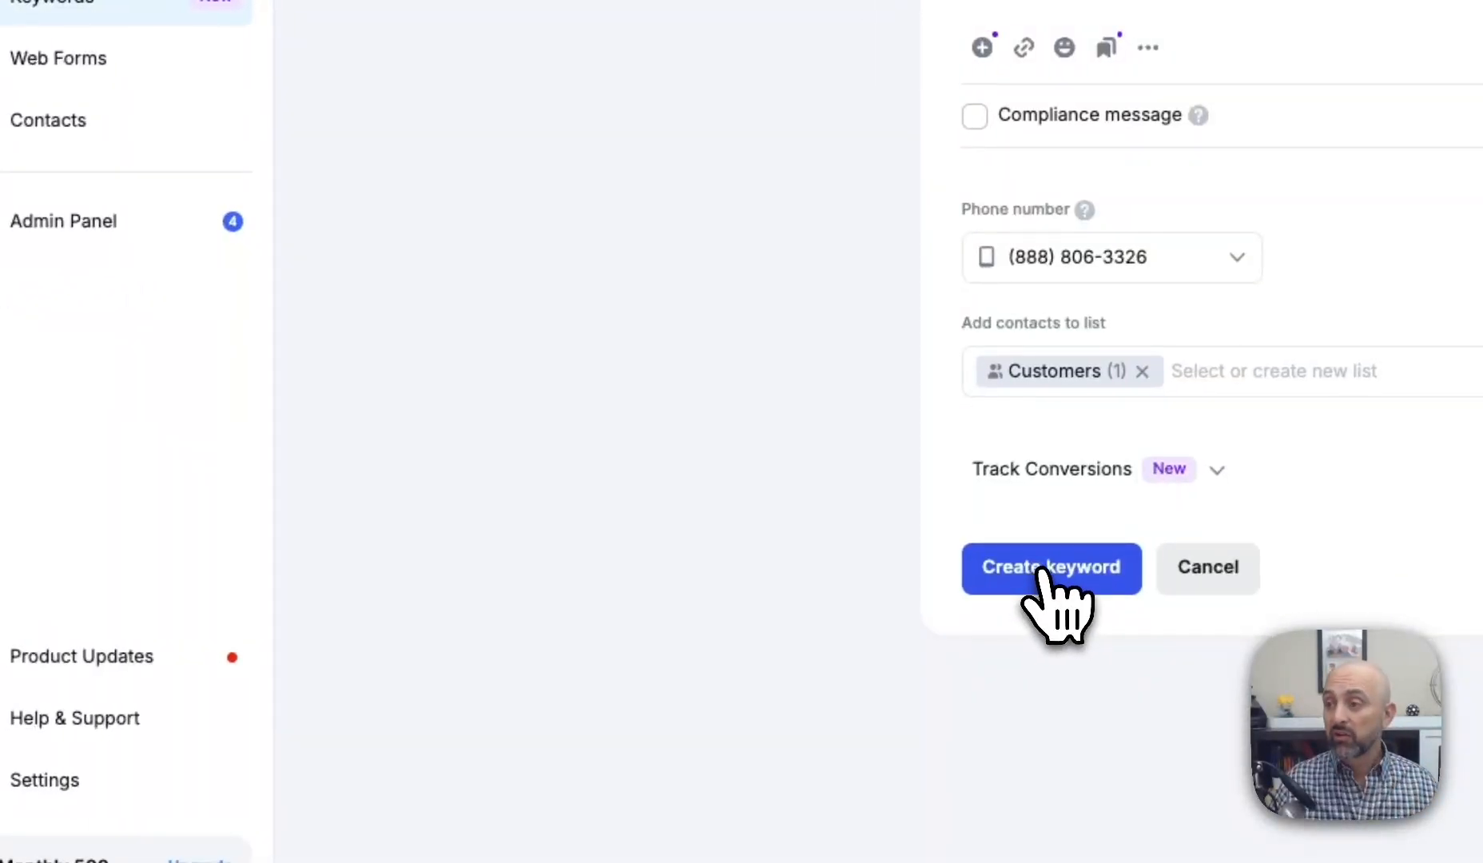
pyautogui.click(582, 727)
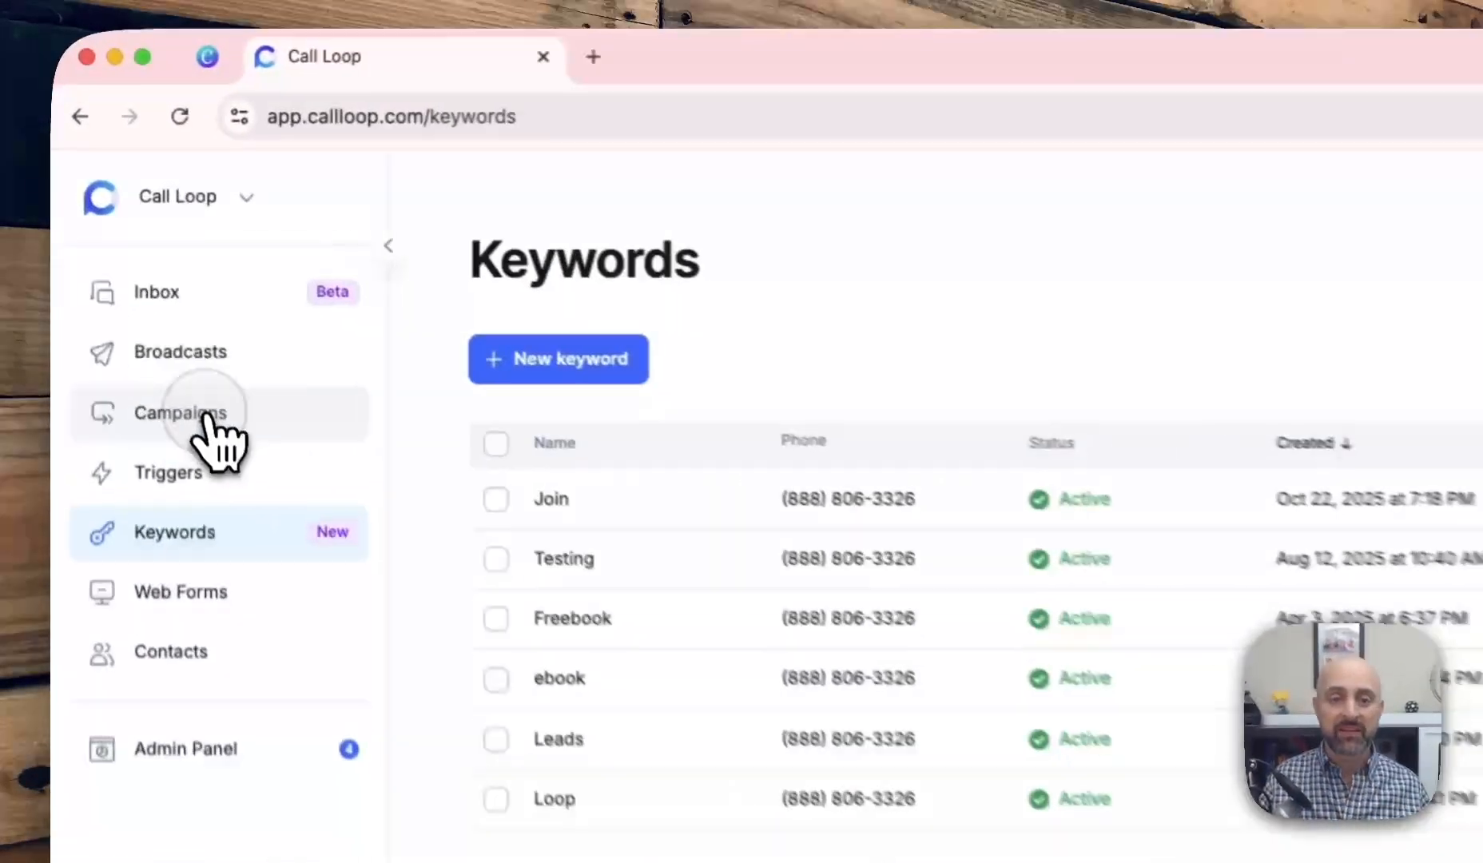
# Step: Start a new campaign named Sample and enroll the Customers list in it
pyautogui.click(130, 254)
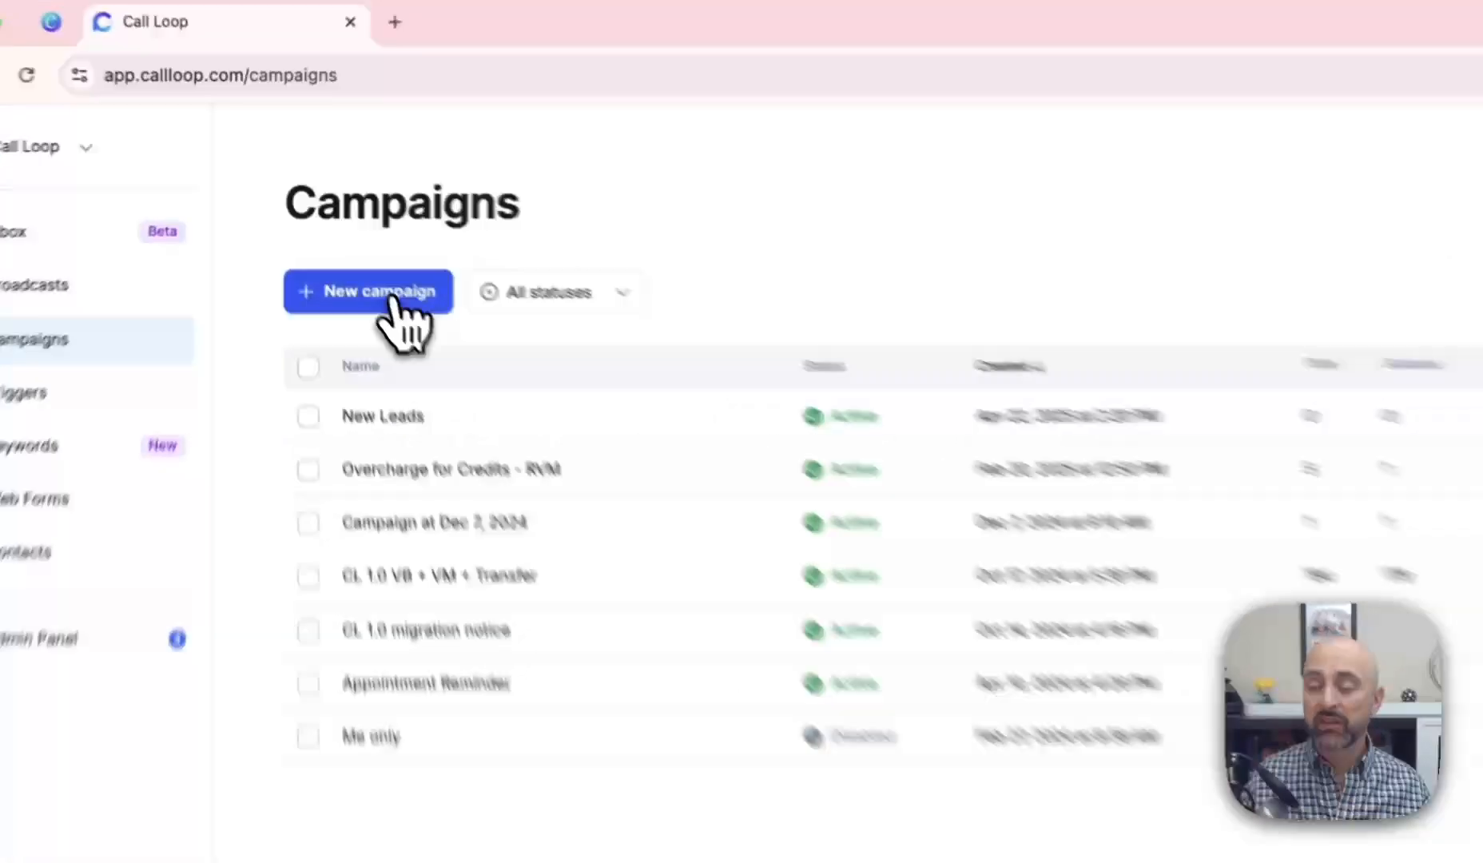
pyautogui.click(392, 306)
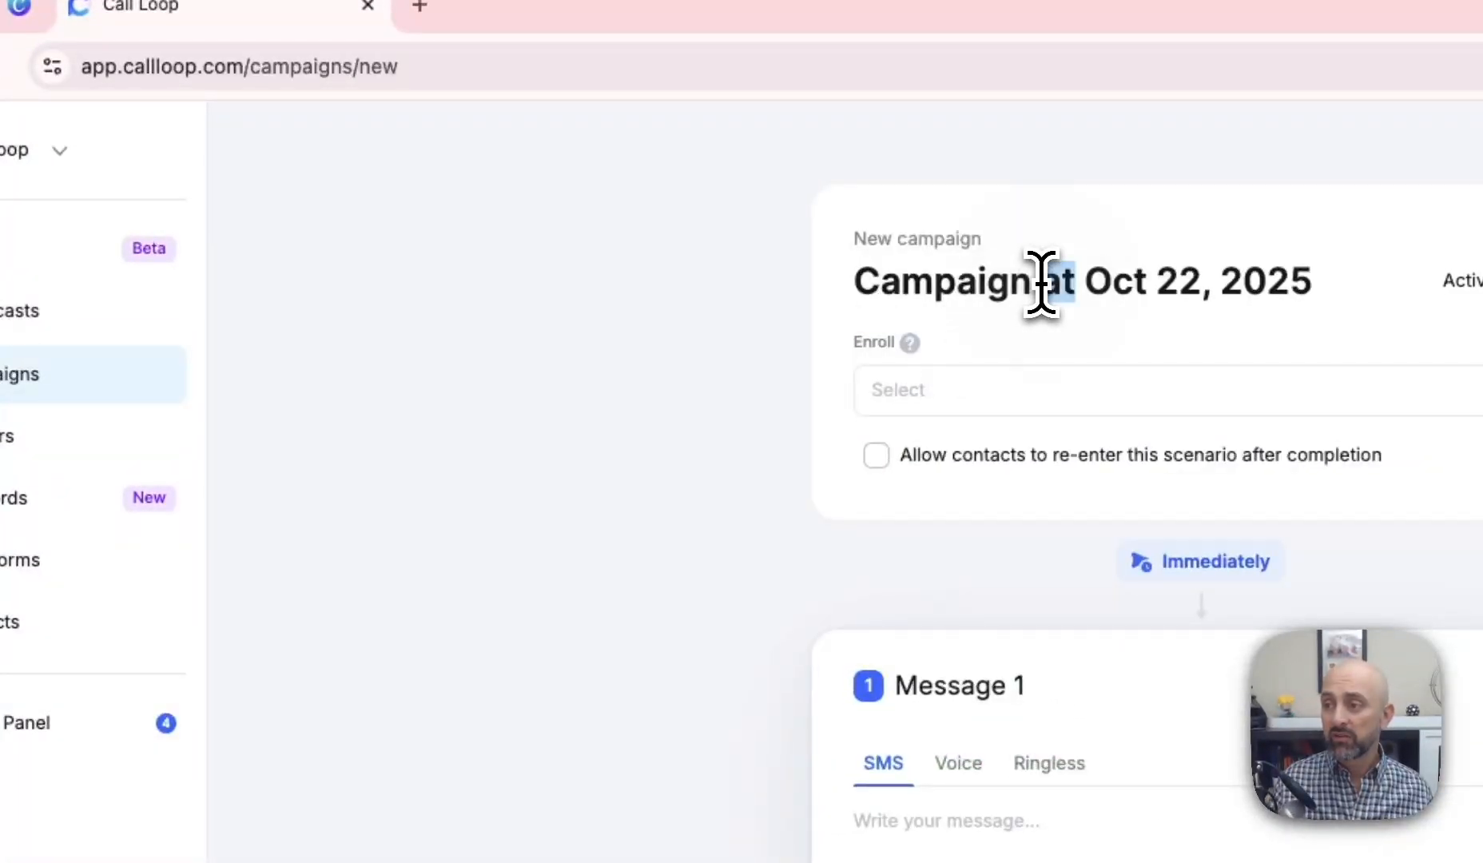
pyautogui.tripleClick(1043, 281)
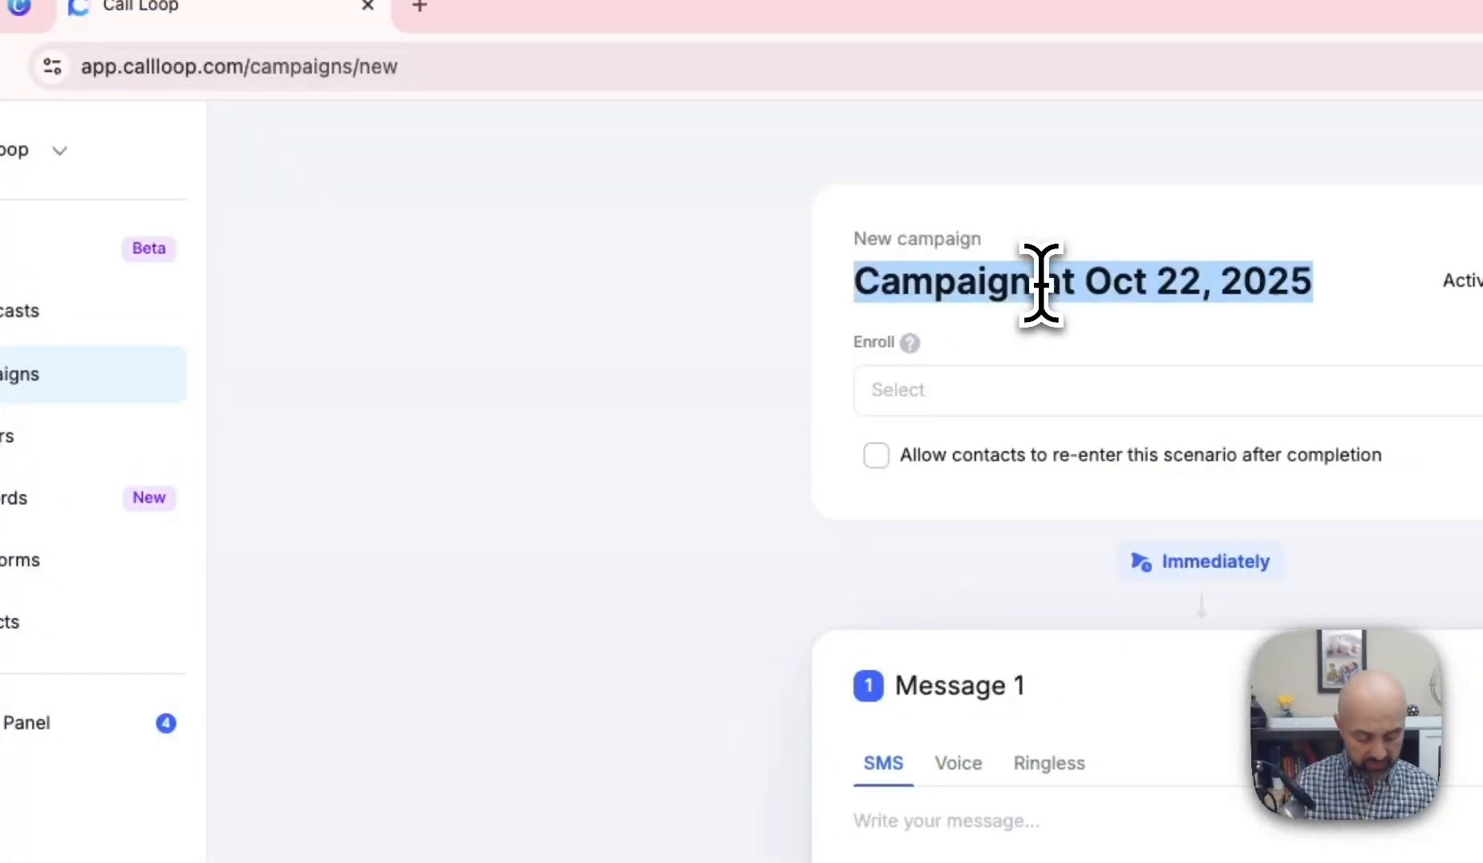
pyautogui.write('Sample')
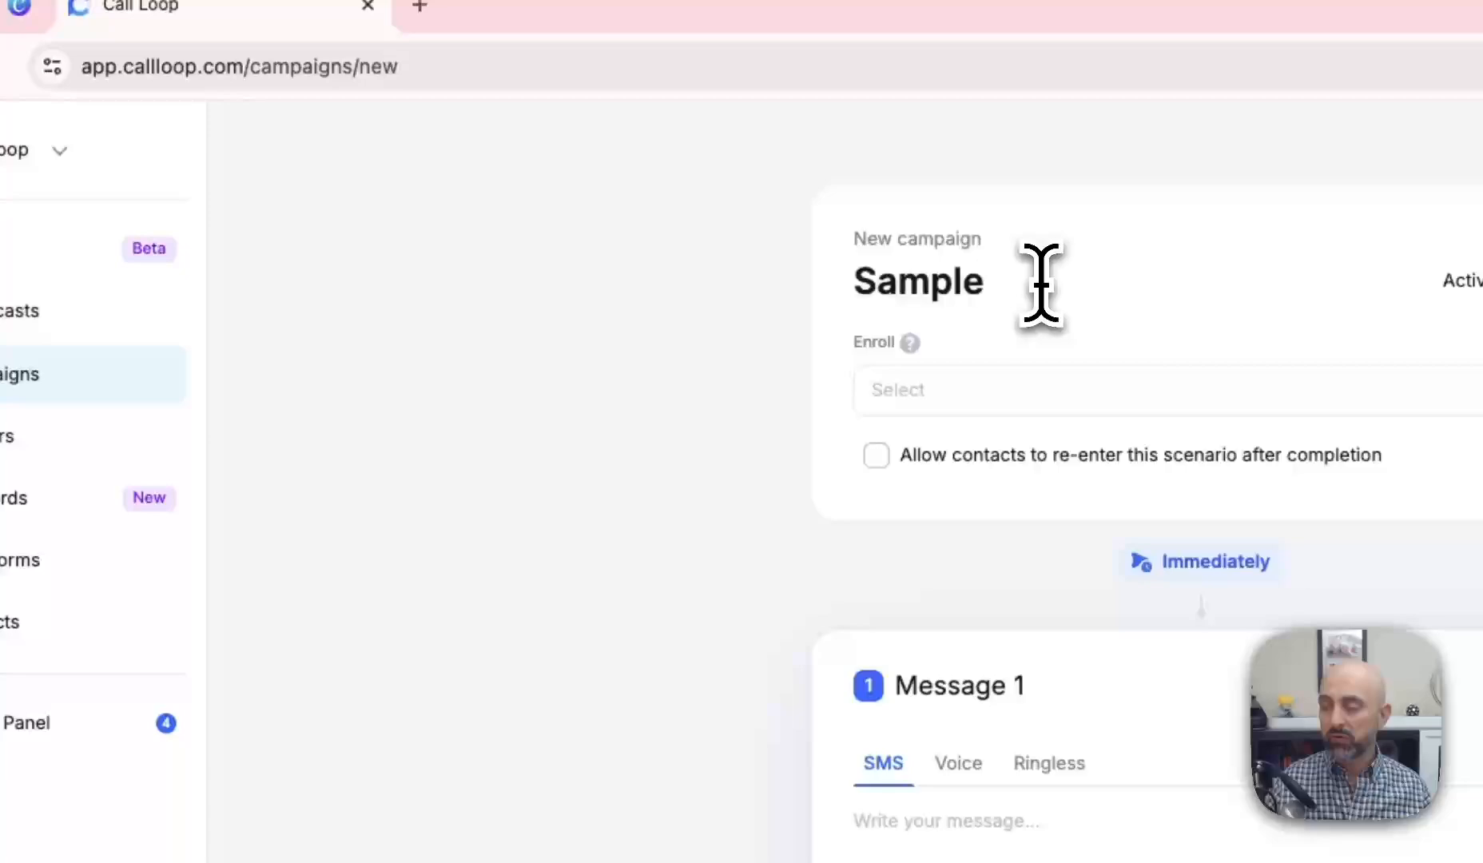
pyautogui.click(1070, 390)
pyautogui.click(999, 577)
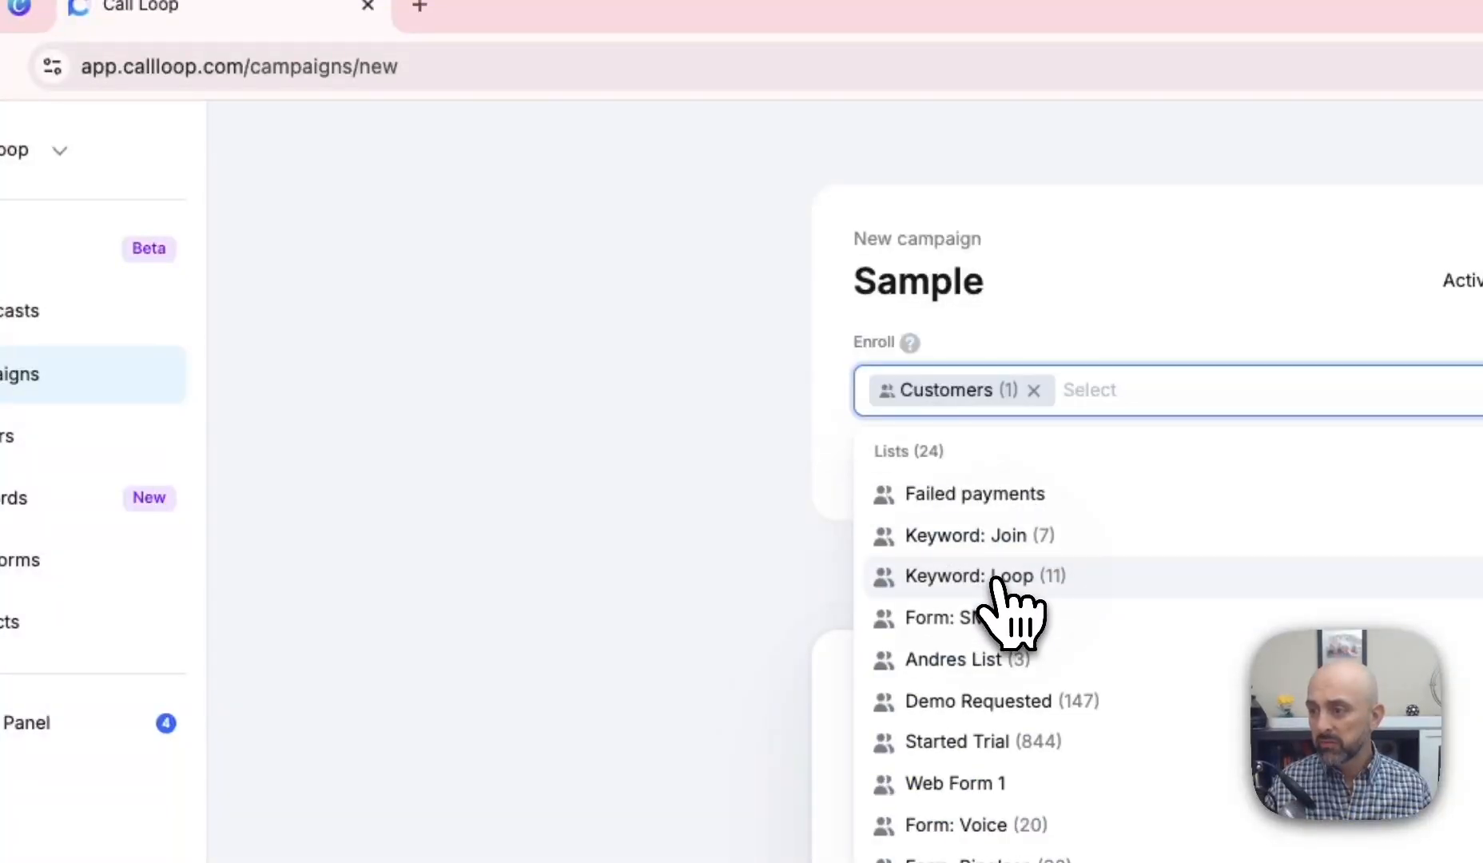
pyautogui.click(1053, 322)
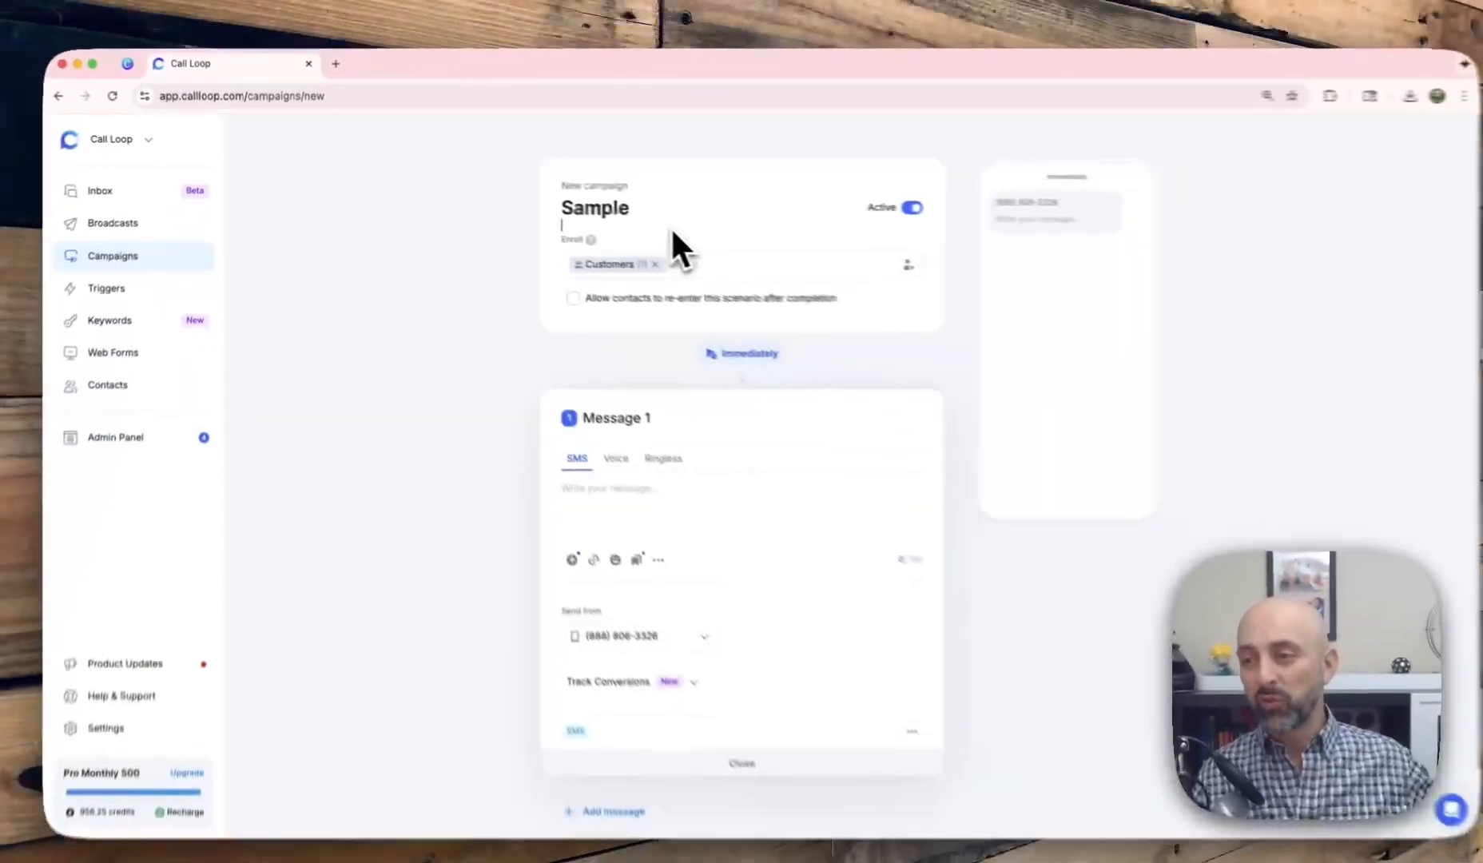
# Step: Write "Hello" as the campaign's first SMS and add a second SMS message reading "Thank you"
pyautogui.click(605, 470)
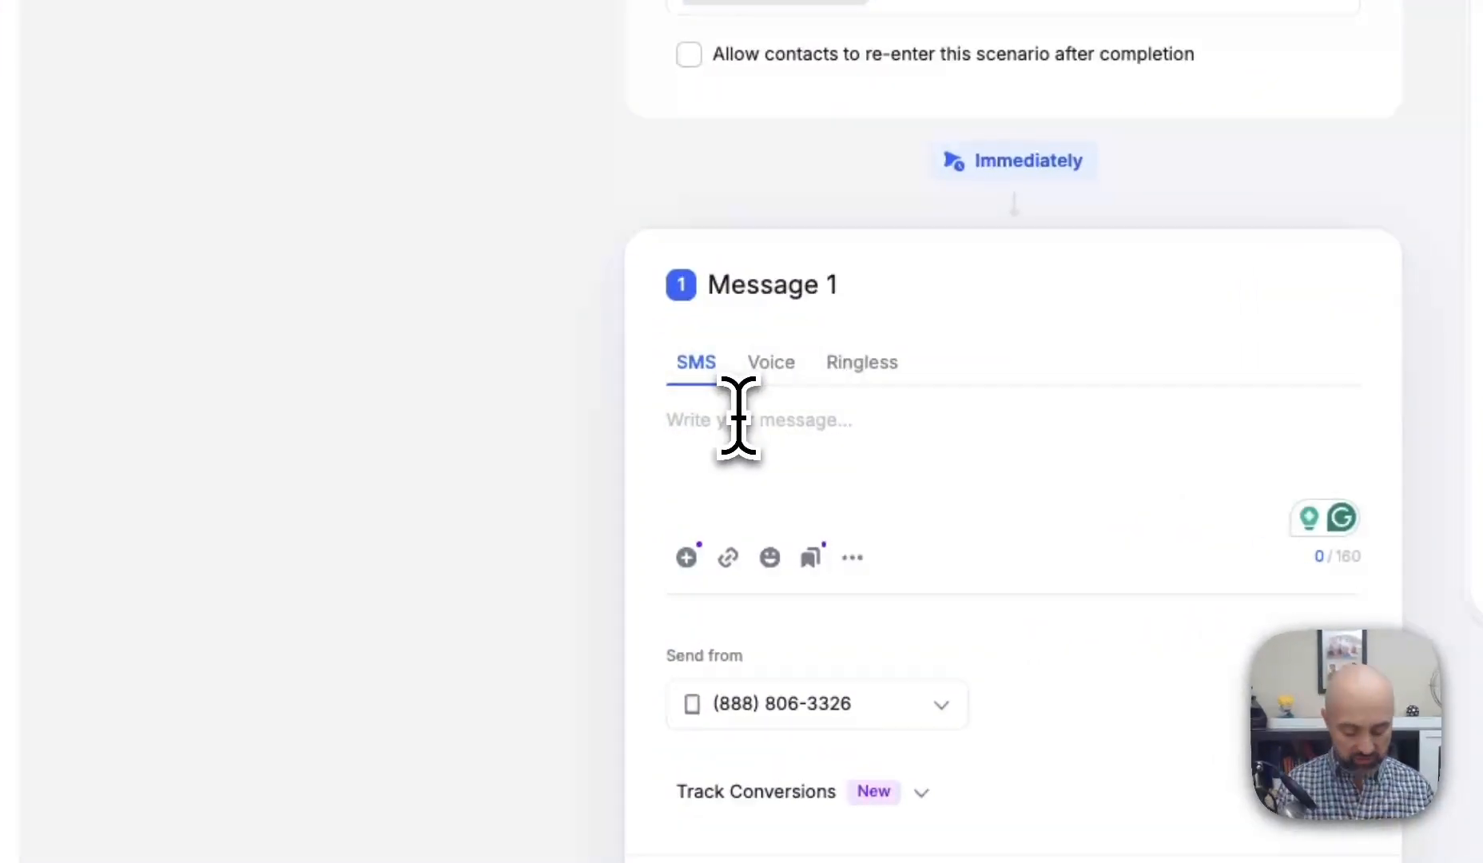
pyautogui.write('Hello')
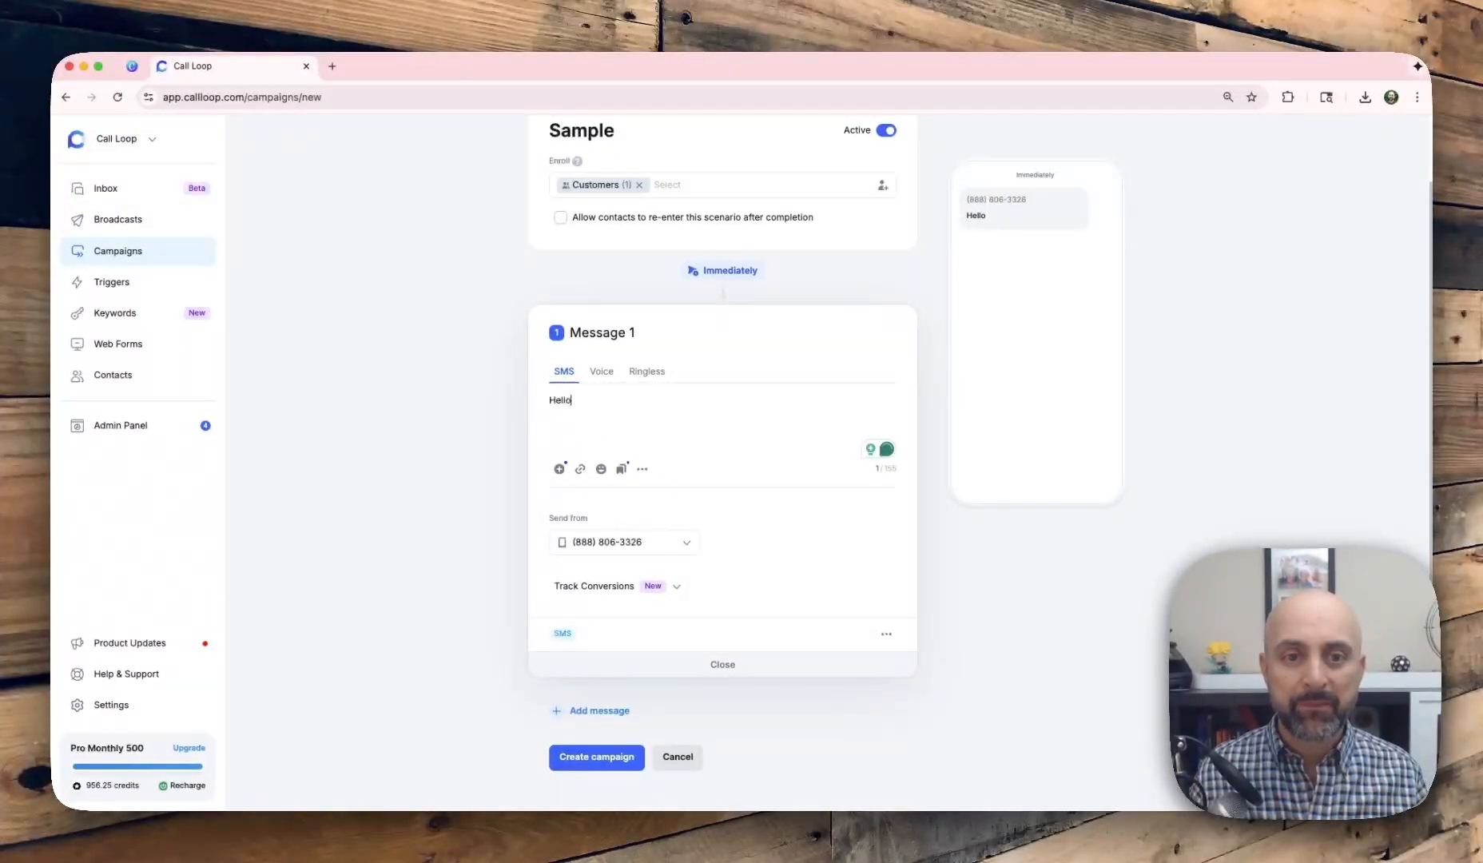
pyautogui.click(595, 710)
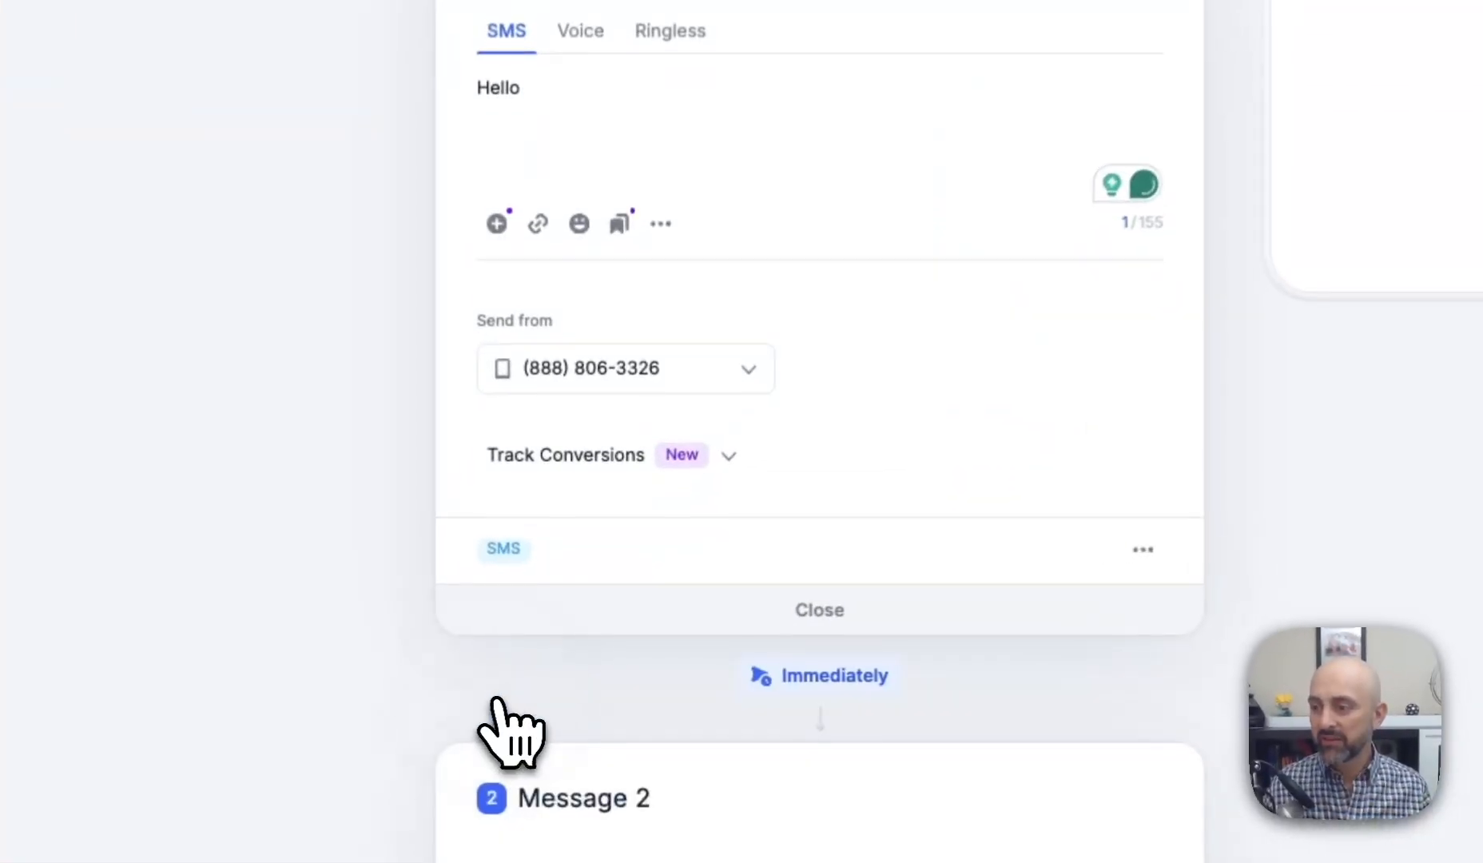
pyautogui.scroll(-5, 876, 329)
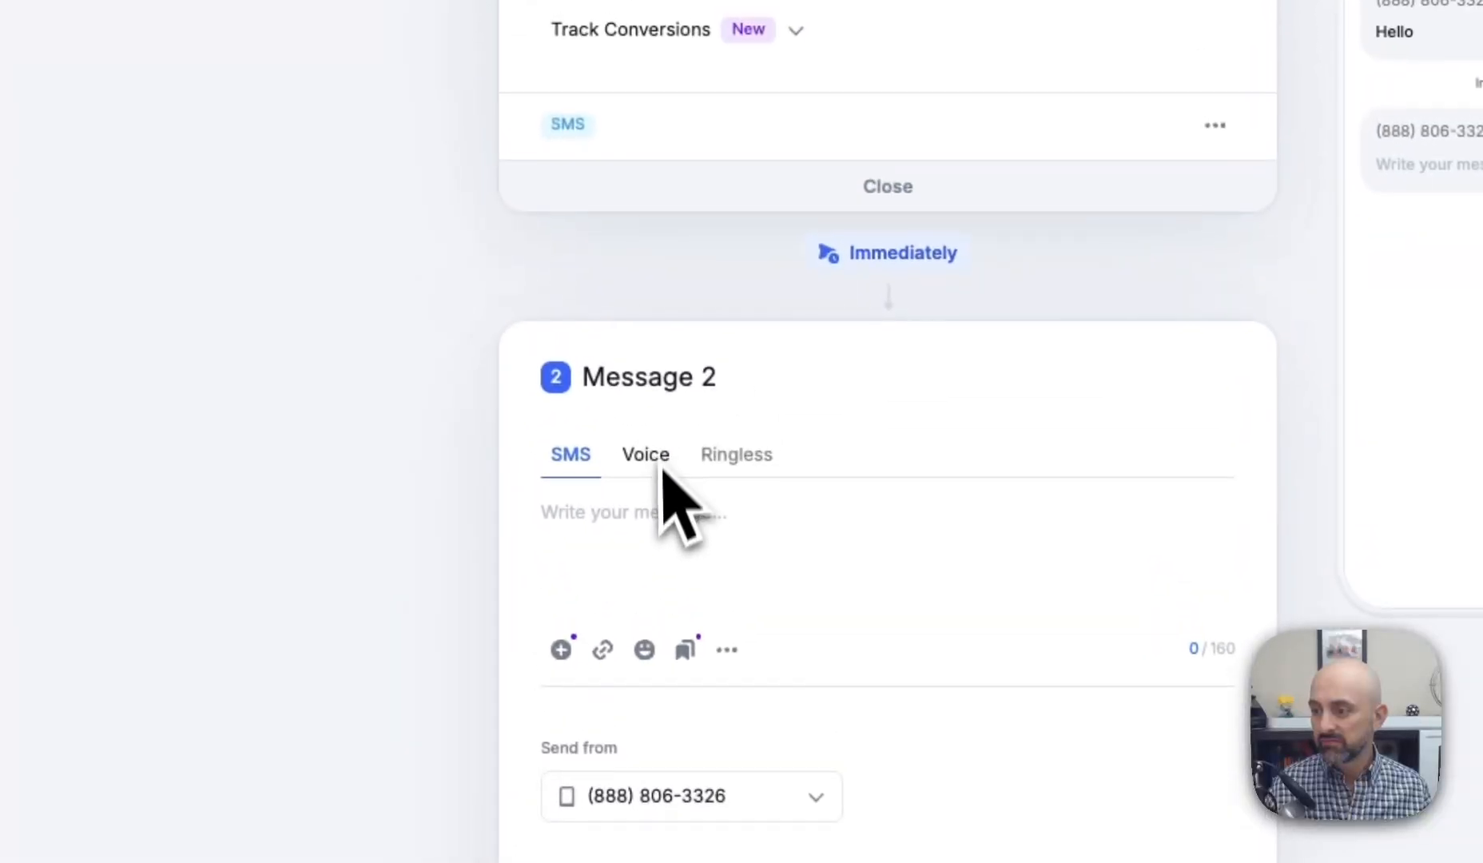
pyautogui.click(649, 534)
pyautogui.write('Thank you')
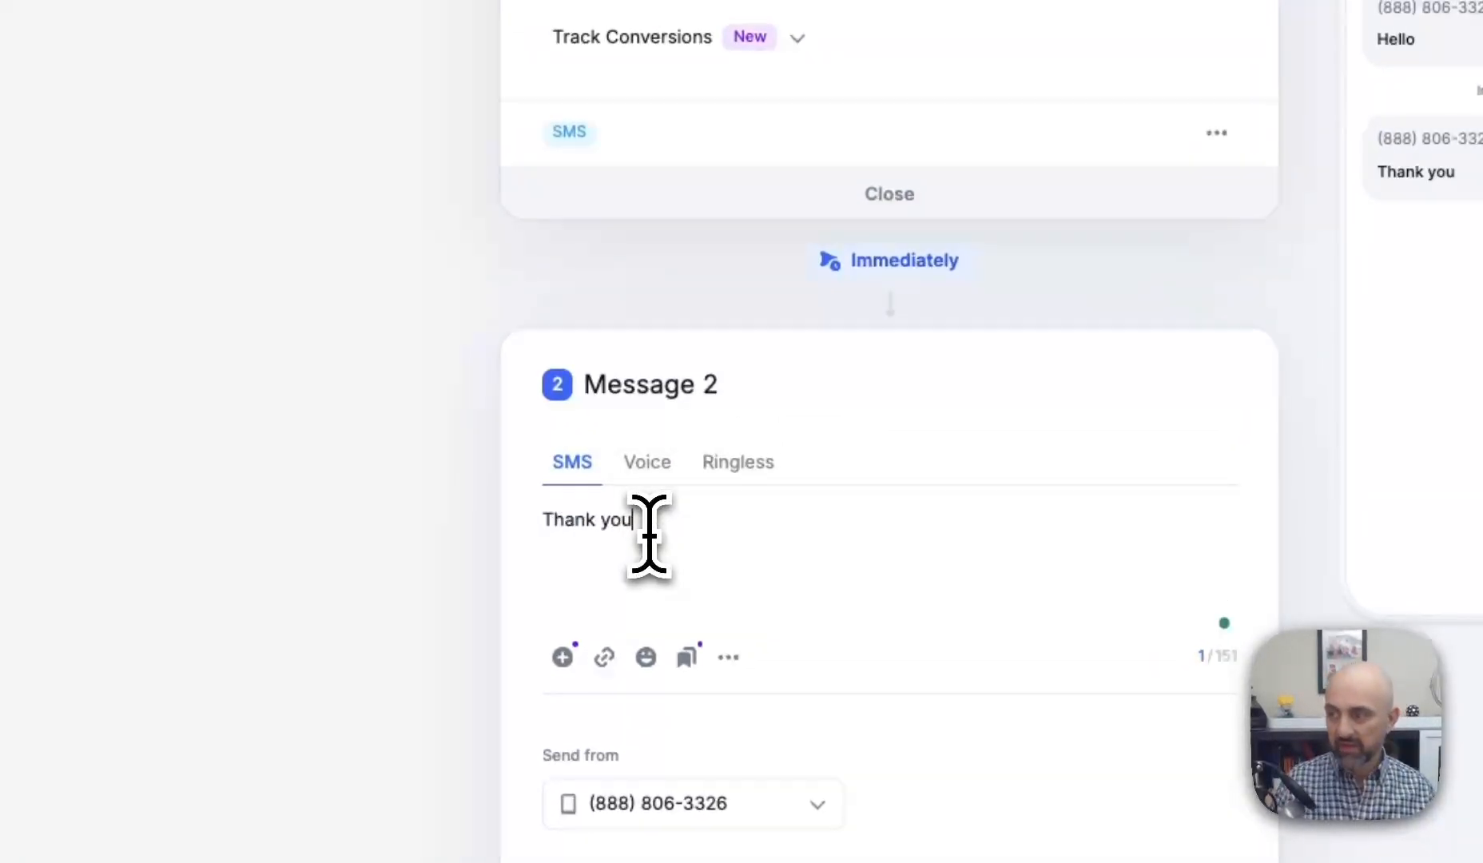
# Step: Schedule the second message to be sent later, 2 days after the first one
pyautogui.click(909, 263)
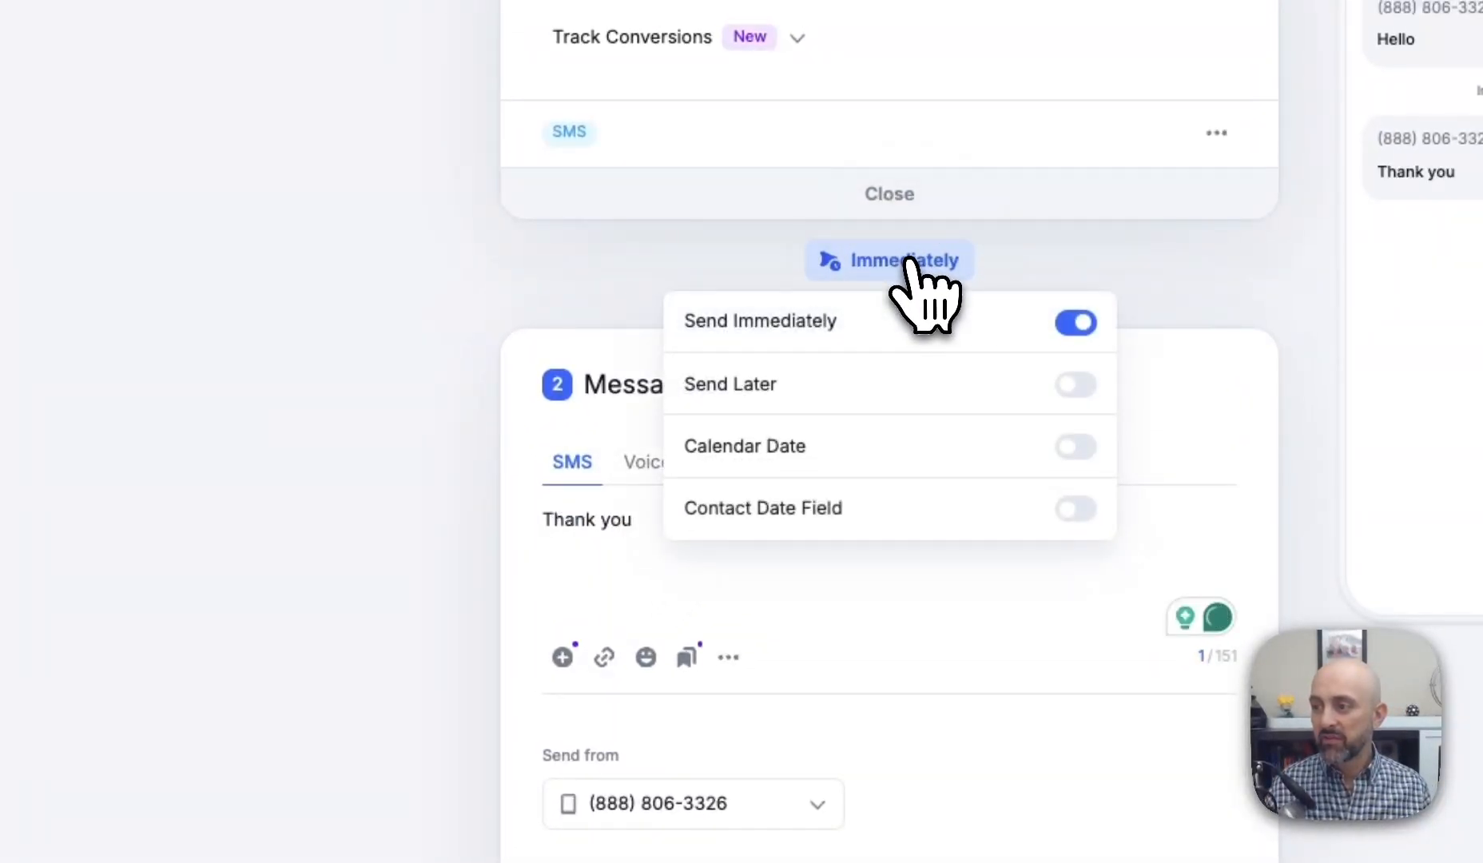
pyautogui.click(1076, 384)
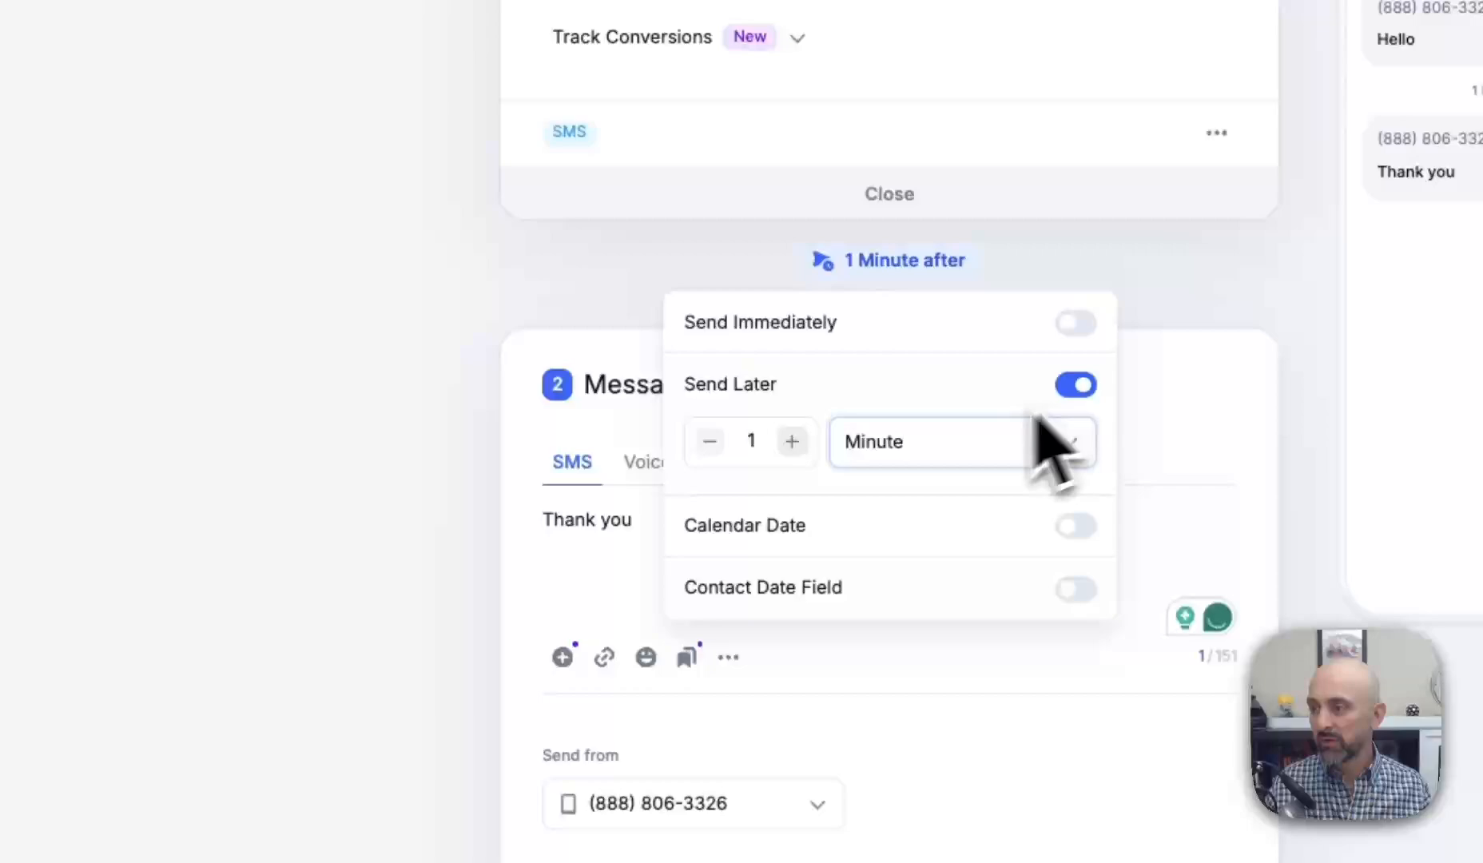
pyautogui.click(792, 441)
pyautogui.click(982, 445)
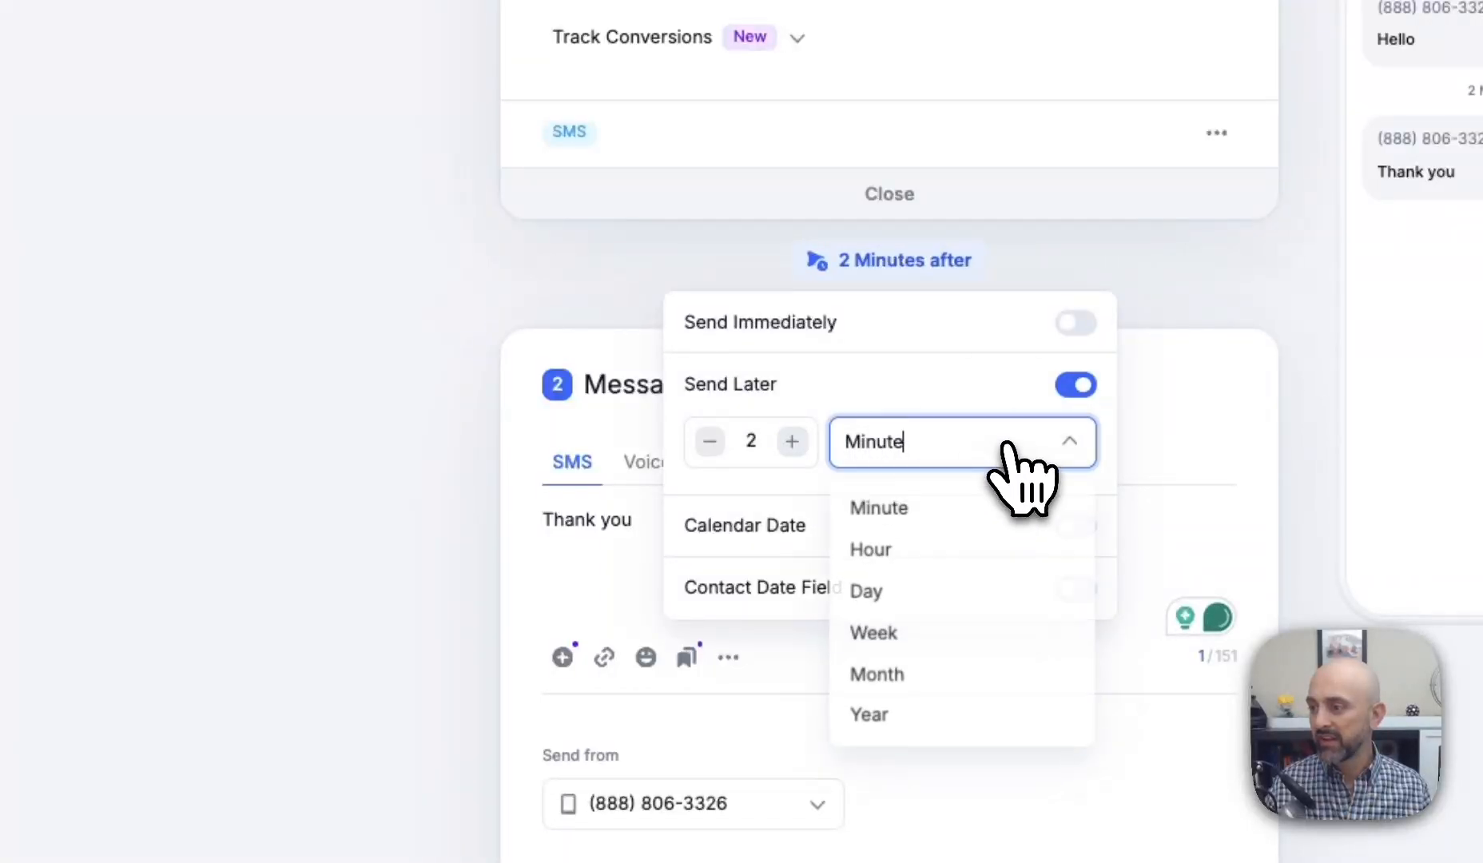
pyautogui.click(992, 612)
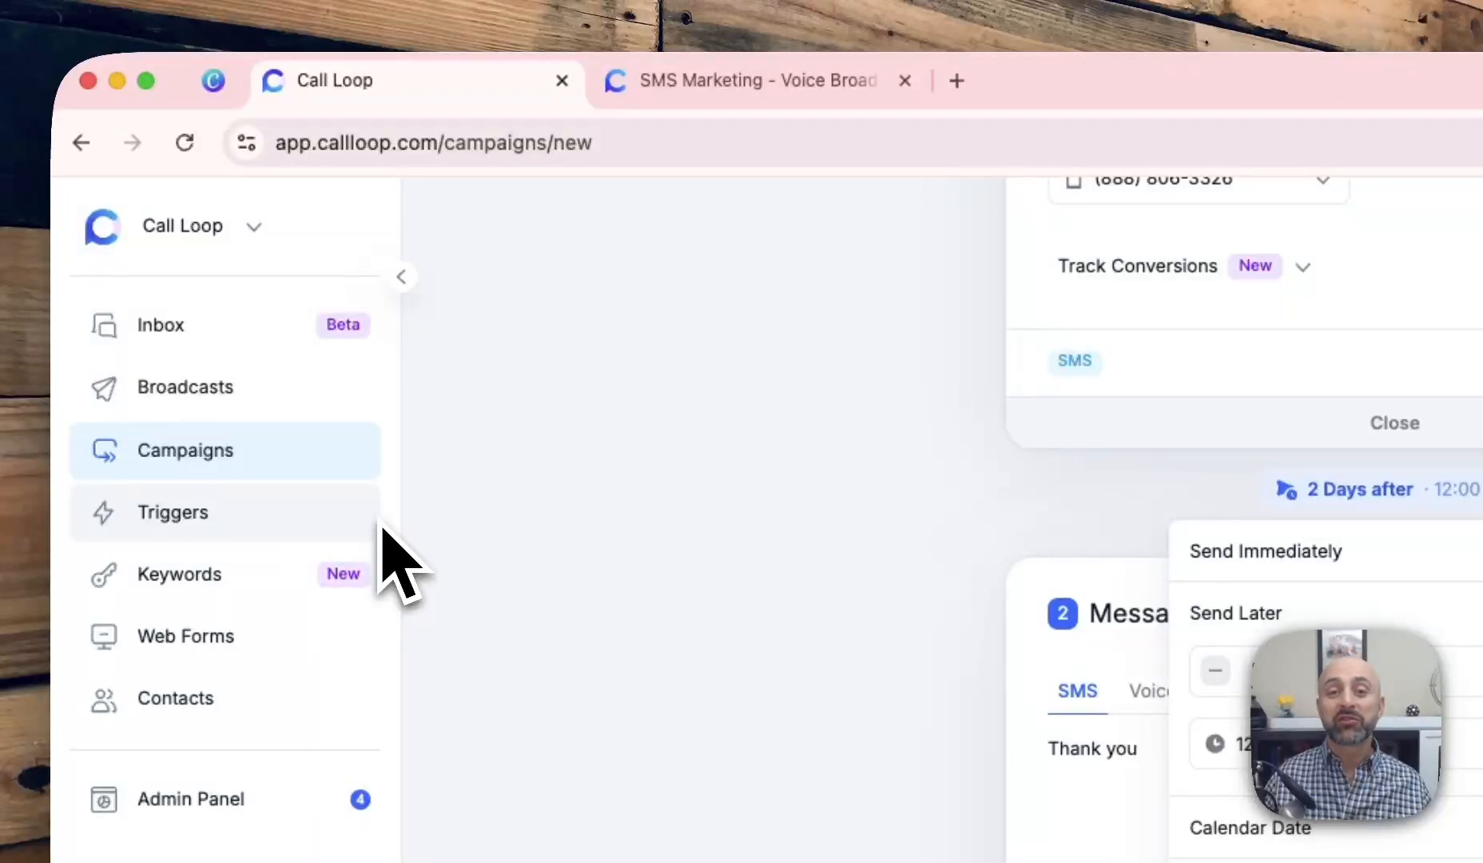
# Step: Switch to the Call Loop marketing website and open its free trial sign-up
pyautogui.click(811, 92)
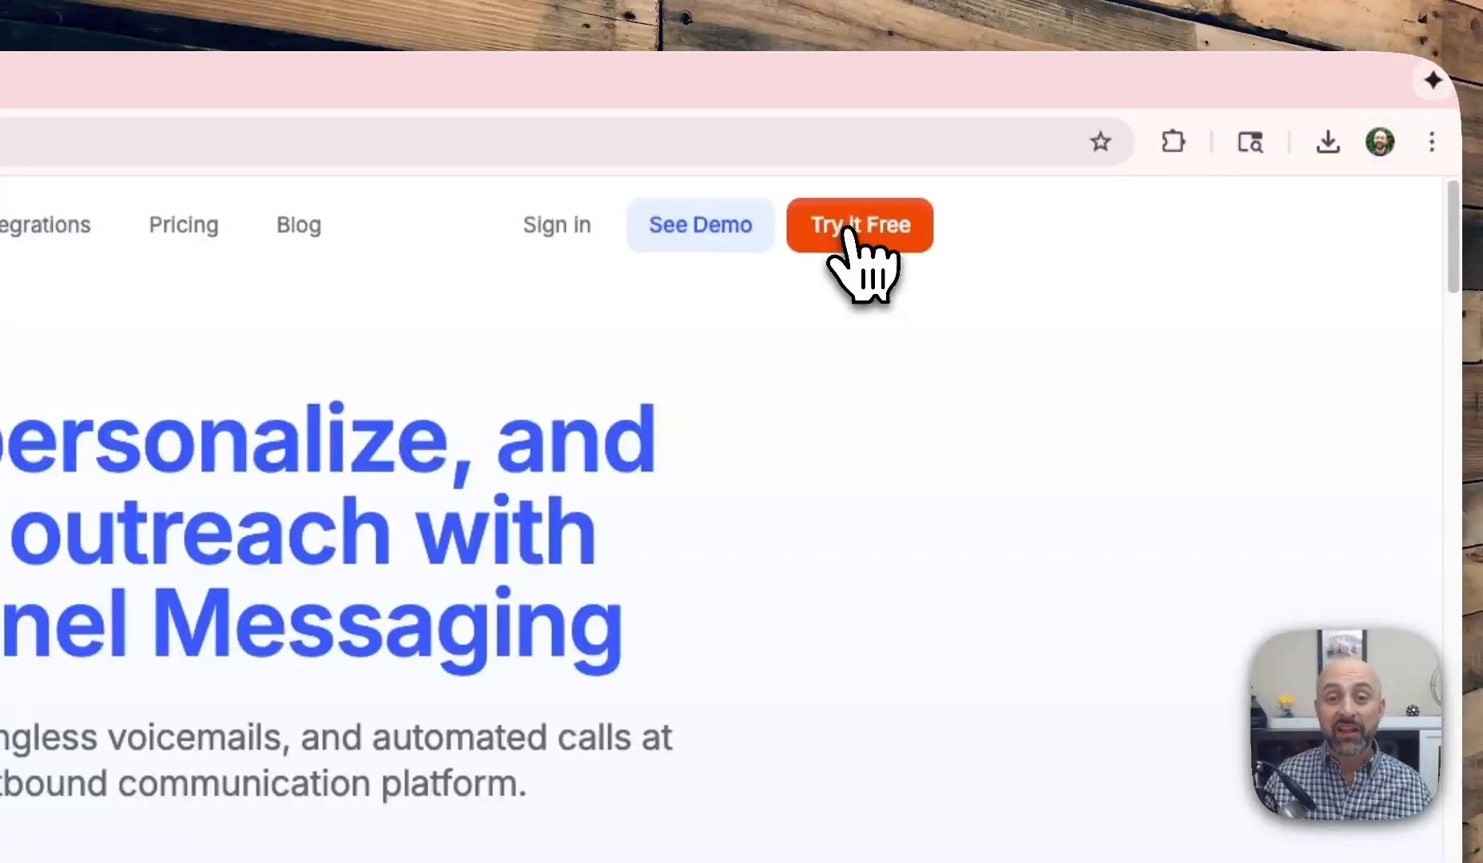
pyautogui.click(848, 231)
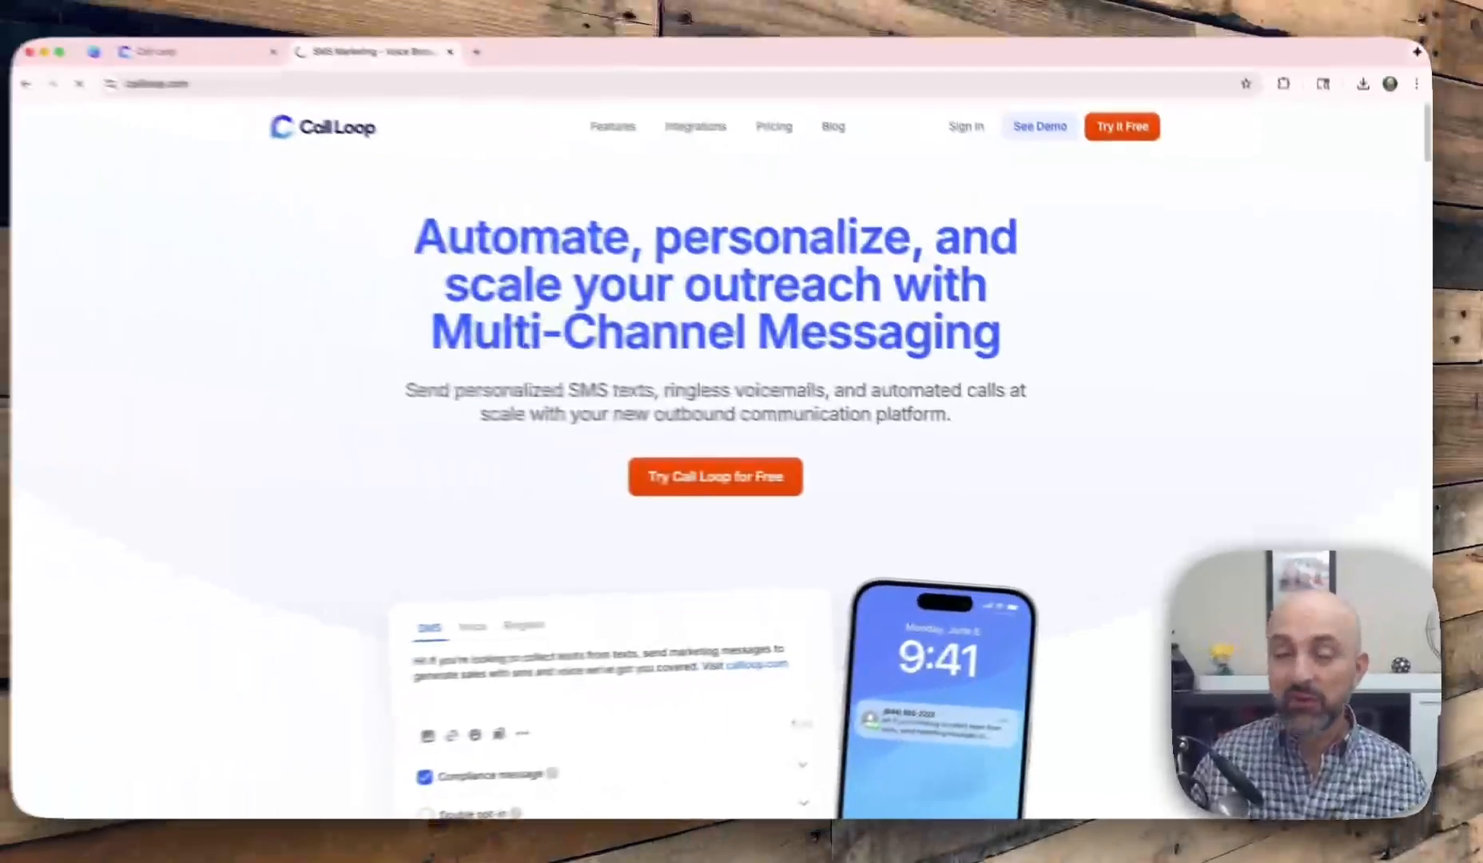